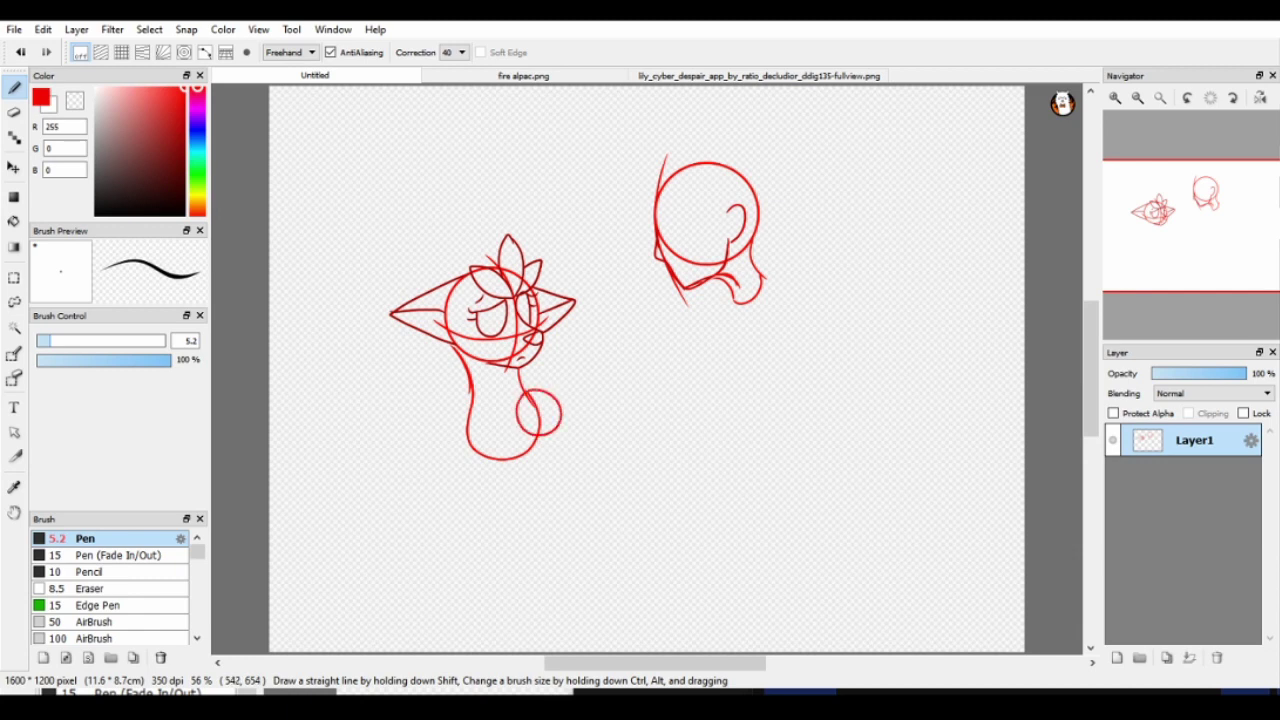
- Undo the last stroke and sketch the pointy-eared creature's shoulder joint, bent arm lines, raised wing lines and hips in red
{"action": "key", "text": "ctrl+z"}
{"action": "left_click_drag", "start_coordinate": [462, 402], "coordinate": [460, 424]}
{"action": "left_click_drag", "start_coordinate": [497, 489], "coordinate": [546, 428]}
{"action": "left_click_drag", "start_coordinate": [590, 383], "coordinate": [621, 474]}
{"action": "mouse_move", "coordinate": [474, 468]}
{"action": "left_mouse_down"}
{"action": "mouse_move", "coordinate": [478, 492]}
{"action": "mouse_move", "coordinate": [378, 462]}
{"action": "left_mouse_up"}
{"action": "mouse_move", "coordinate": [478, 490]}
{"action": "left_mouse_down"}
{"action": "mouse_move", "coordinate": [416, 554]}
{"action": "mouse_move", "coordinate": [400, 476]}
{"action": "left_mouse_up"}
{"action": "mouse_move", "coordinate": [505, 440]}
{"action": "left_mouse_down"}
{"action": "mouse_move", "coordinate": [412, 480]}
{"action": "mouse_move", "coordinate": [436, 560]}
{"action": "left_mouse_up"}
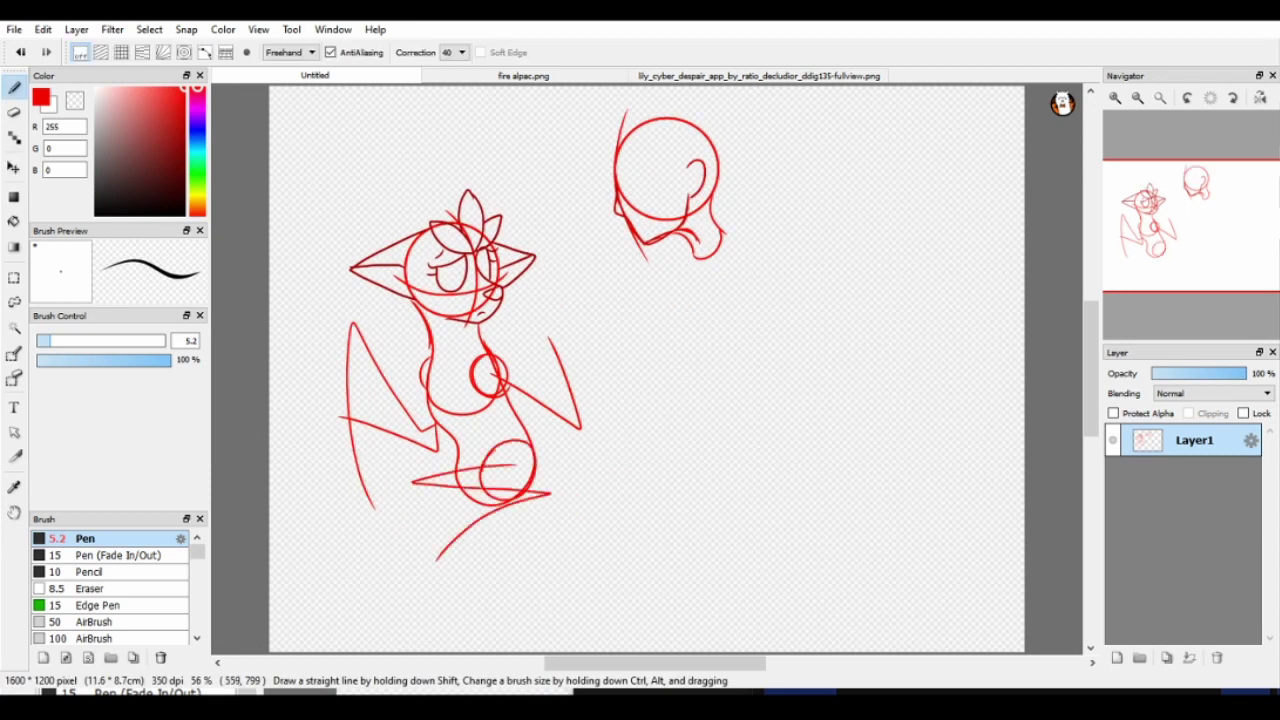
- Sketch the creature's zigzag leg line, second wing line and long curved tail in red
{"action": "mouse_move", "coordinate": [462, 494]}
{"action": "left_mouse_down"}
{"action": "mouse_move", "coordinate": [422, 528]}
{"action": "mouse_move", "coordinate": [406, 619]}
{"action": "left_mouse_up"}
{"action": "left_click_drag", "start_coordinate": [515, 322], "coordinate": [568, 540]}
{"action": "mouse_move", "coordinate": [532, 448]}
{"action": "left_mouse_down"}
{"action": "mouse_move", "coordinate": [648, 584]}
{"action": "mouse_move", "coordinate": [746, 506]}
{"action": "left_mouse_up"}
- Check the other open images and sketch the second figure's shoulders, torso and hips in red below its head
{"action": "key", "text": "ctrl+Tab"}
{"action": "key", "text": "ctrl+Tab"}
{"action": "left_click_drag", "start_coordinate": [690, 254], "coordinate": [718, 358]}
{"action": "left_click_drag", "start_coordinate": [750, 240], "coordinate": [788, 352]}
{"action": "mouse_move", "coordinate": [704, 326]}
{"action": "left_mouse_down"}
{"action": "mouse_move", "coordinate": [738, 366]}
{"action": "mouse_move", "coordinate": [788, 348]}
{"action": "left_mouse_up"}
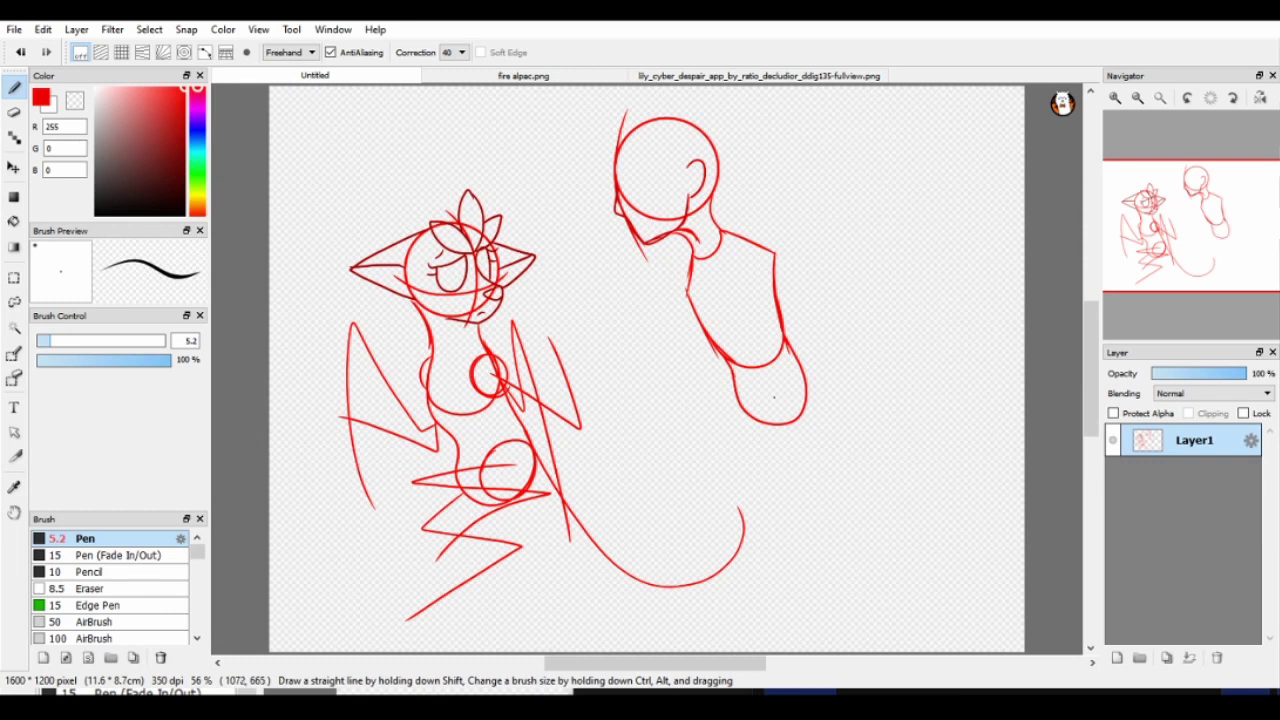
- Select the second figure's head and torso, move them down the canvas level with the creature, and deselect
{"action": "key", "text": "m"}
{"action": "left_click_drag", "start_coordinate": [612, 102], "coordinate": [843, 390]}
{"action": "key", "text": "v"}
{"action": "left_click_drag", "start_coordinate": [700, 300], "coordinate": [690, 360]}
{"action": "key", "text": "ctrl+d"}
{"action": "key", "text": "m"}
- Sketch the second figure's kneeling leg lines, shoulder joint and both arm lines in red with the Pen
{"action": "key", "text": "p"}
{"action": "mouse_move", "coordinate": [772, 398]}
{"action": "left_mouse_down"}
{"action": "mouse_move", "coordinate": [740, 482]}
{"action": "mouse_move", "coordinate": [928, 590]}
{"action": "left_mouse_up"}
{"action": "mouse_move", "coordinate": [642, 407]}
{"action": "left_mouse_down"}
{"action": "mouse_move", "coordinate": [735, 466]}
{"action": "mouse_move", "coordinate": [660, 574]}
{"action": "left_mouse_up"}
{"action": "left_click_drag", "start_coordinate": [756, 312], "coordinate": [750, 318]}
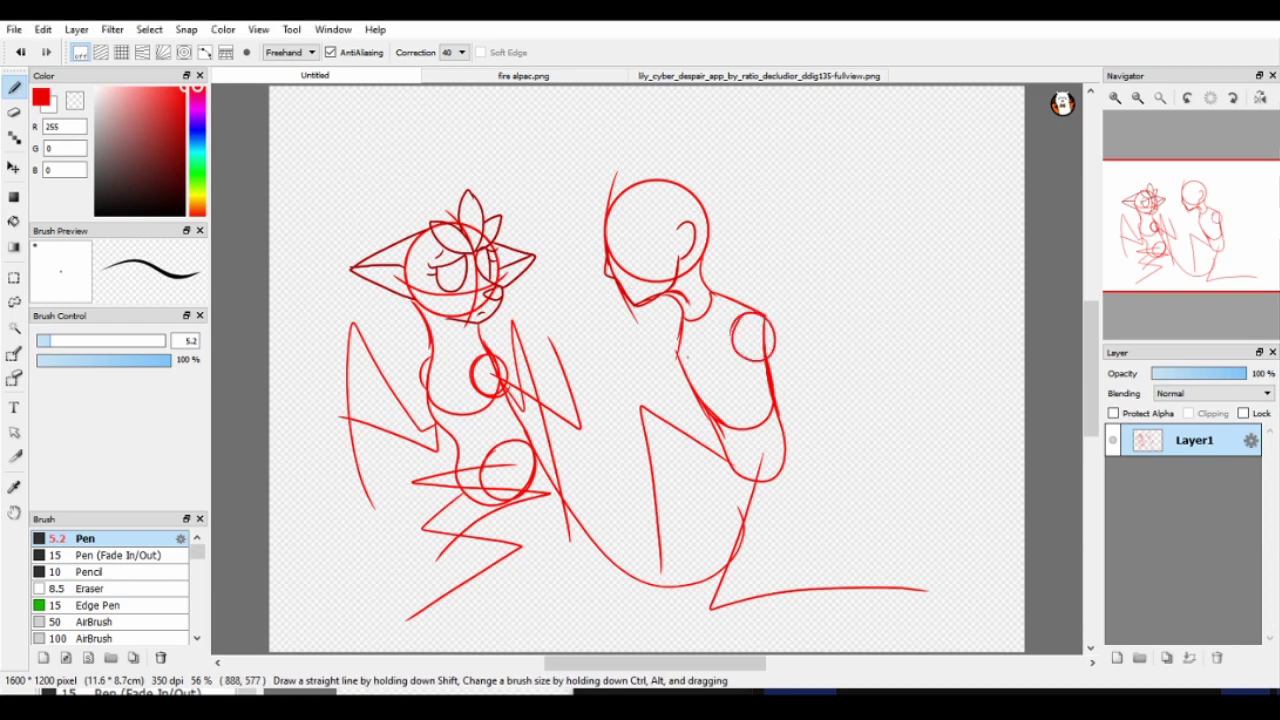
{"action": "left_click_drag", "start_coordinate": [568, 283], "coordinate": [630, 410]}
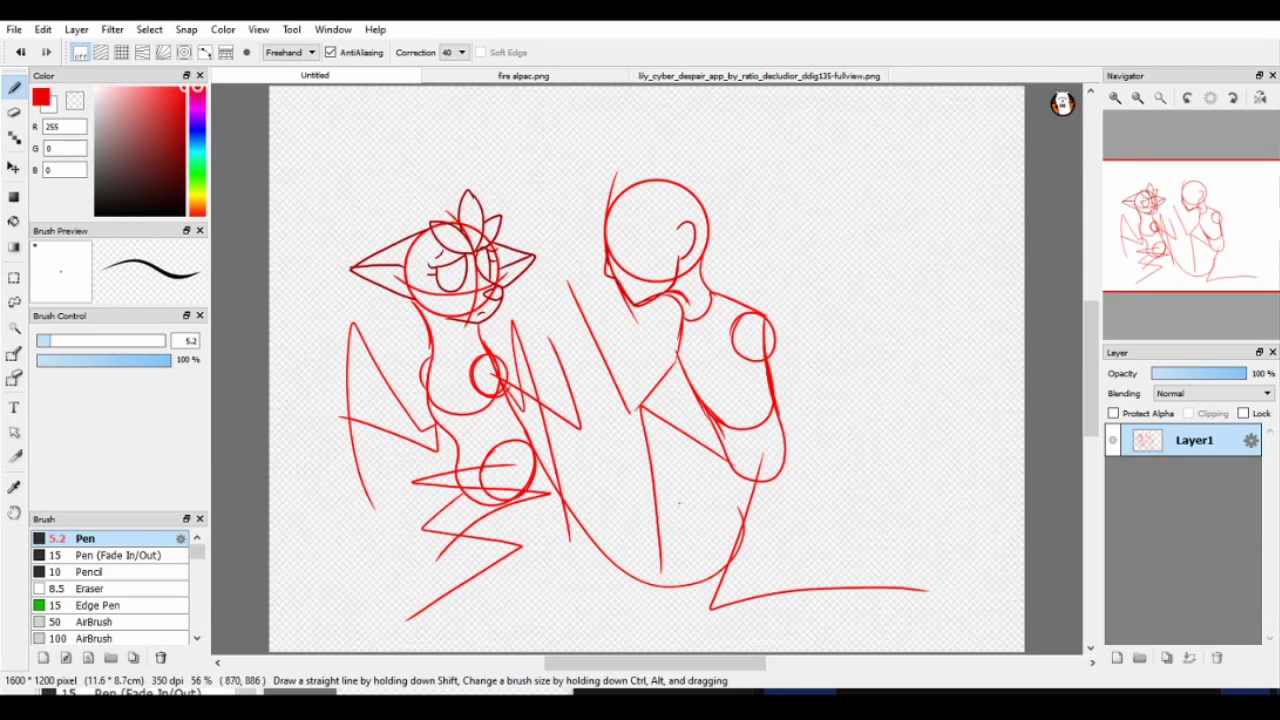
{"action": "mouse_move", "coordinate": [760, 340]}
{"action": "left_mouse_down"}
{"action": "mouse_move", "coordinate": [790, 460]}
{"action": "mouse_move", "coordinate": [690, 590]}
{"action": "left_mouse_up"}
- Outline the kneeling figure's thighs, shins and knees in dark red (139, 0, 0)
{"action": "left_click", "coordinate": [778, 507], "text": "alt"}
{"action": "mouse_move", "coordinate": [738, 456]}
{"action": "left_mouse_down"}
{"action": "mouse_move", "coordinate": [702, 576]}
{"action": "mouse_move", "coordinate": [900, 556]}
{"action": "mouse_move", "coordinate": [750, 572]}
{"action": "mouse_move", "coordinate": [700, 608]}
{"action": "left_mouse_up"}
{"action": "mouse_move", "coordinate": [795, 445]}
{"action": "left_mouse_down"}
{"action": "mouse_move", "coordinate": [735, 600]}
{"action": "mouse_move", "coordinate": [902, 577]}
{"action": "left_mouse_up"}
{"action": "mouse_move", "coordinate": [712, 608]}
{"action": "left_mouse_down"}
{"action": "mouse_move", "coordinate": [890, 598]}
{"action": "mouse_move", "coordinate": [846, 608]}
{"action": "left_mouse_up"}
{"action": "left_click_drag", "start_coordinate": [740, 463], "coordinate": [706, 575]}
{"action": "mouse_move", "coordinate": [636, 406]}
{"action": "left_mouse_down"}
{"action": "mouse_move", "coordinate": [701, 466]}
{"action": "mouse_move", "coordinate": [651, 456]}
{"action": "mouse_move", "coordinate": [674, 491]}
{"action": "mouse_move", "coordinate": [651, 569]}
{"action": "mouse_move", "coordinate": [630, 420]}
{"action": "left_mouse_up"}
{"action": "left_click_drag", "start_coordinate": [632, 412], "coordinate": [648, 568]}
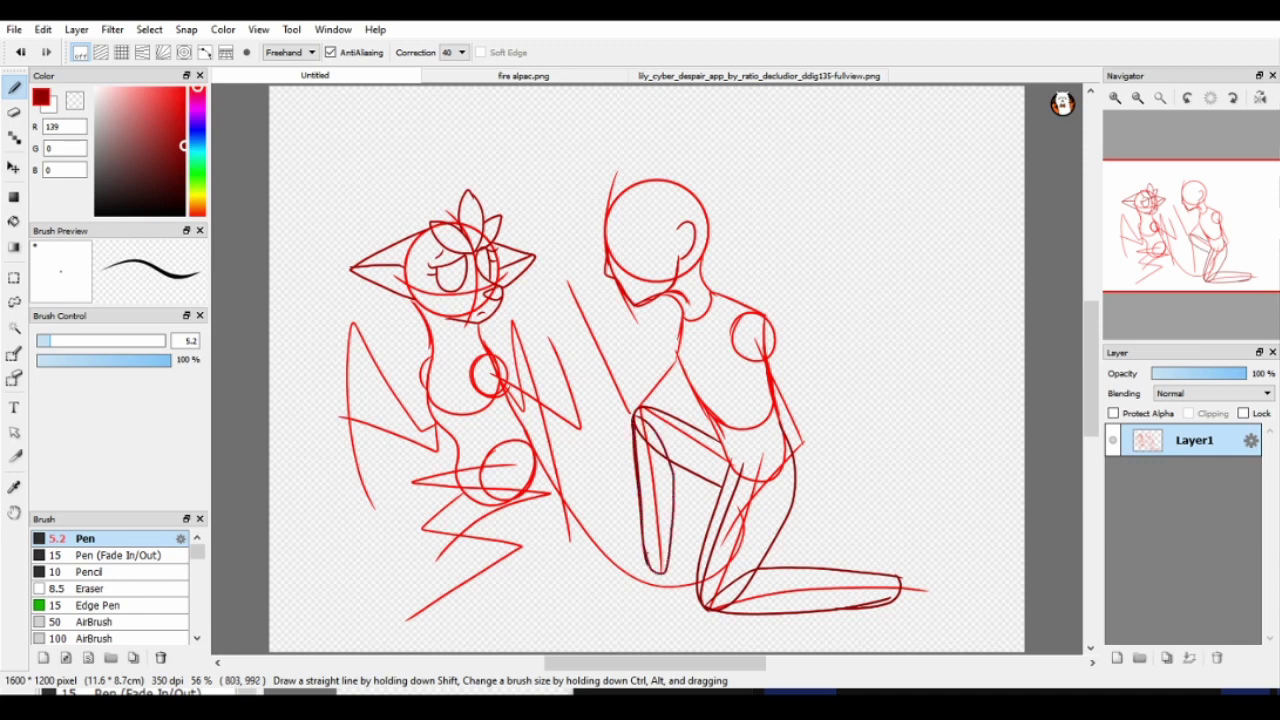
- Erase the overlapping lines on the kneeling figure's thighs and redraw the raised thigh's upper edge
{"action": "key", "text": "e"}
{"action": "key", "text": "b"}
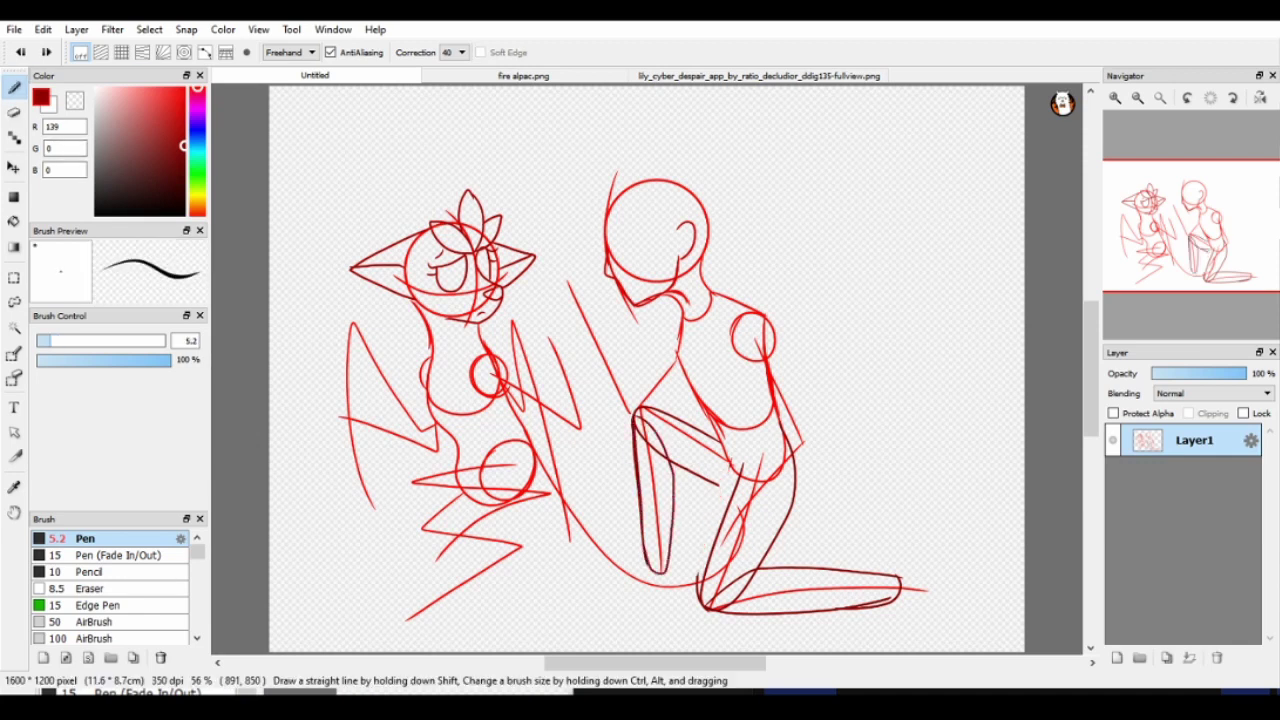
{"action": "left_click_drag", "start_coordinate": [665, 413], "coordinate": [720, 430]}
- Outline the creature's raised forearm with its padded paw, and its other bent forearm, in dark red
{"action": "left_click_drag", "start_coordinate": [535, 380], "coordinate": [588, 432]}
{"action": "left_click_drag", "start_coordinate": [492, 372], "coordinate": [590, 440]}
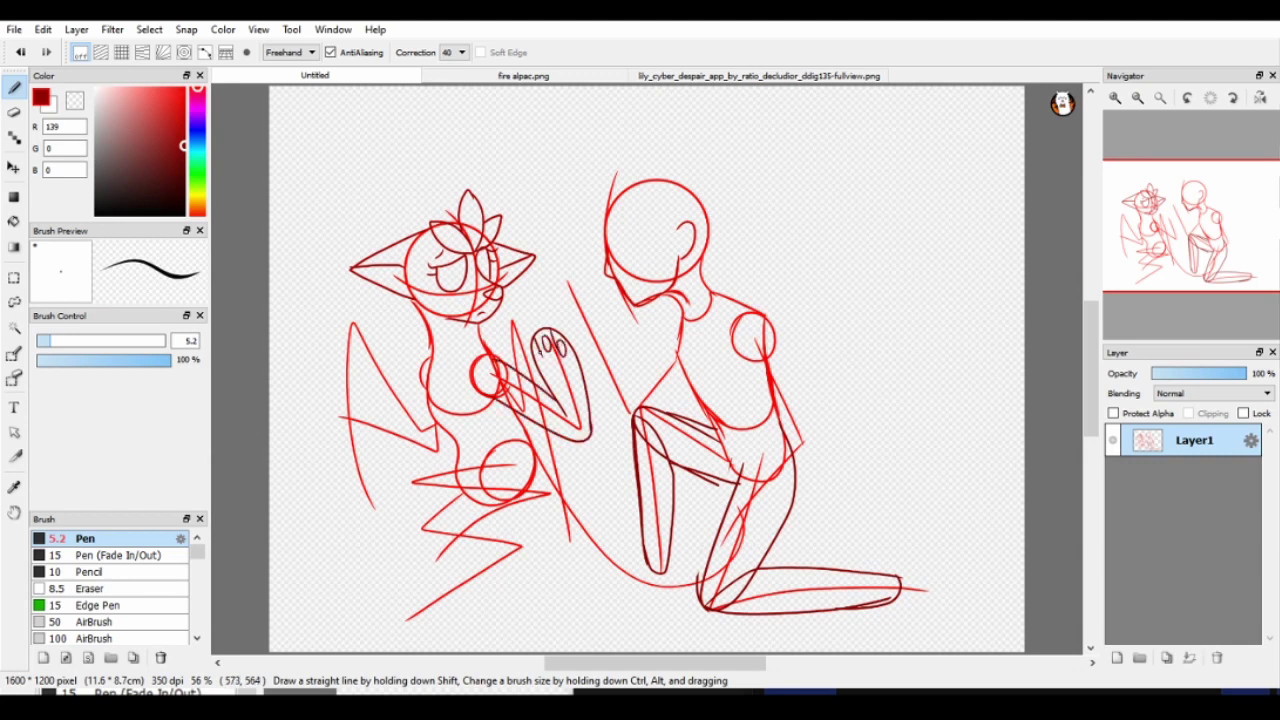
{"action": "mouse_move", "coordinate": [434, 432]}
{"action": "left_mouse_down"}
{"action": "mouse_move", "coordinate": [353, 445]}
{"action": "mouse_move", "coordinate": [447, 451]}
{"action": "left_mouse_up"}
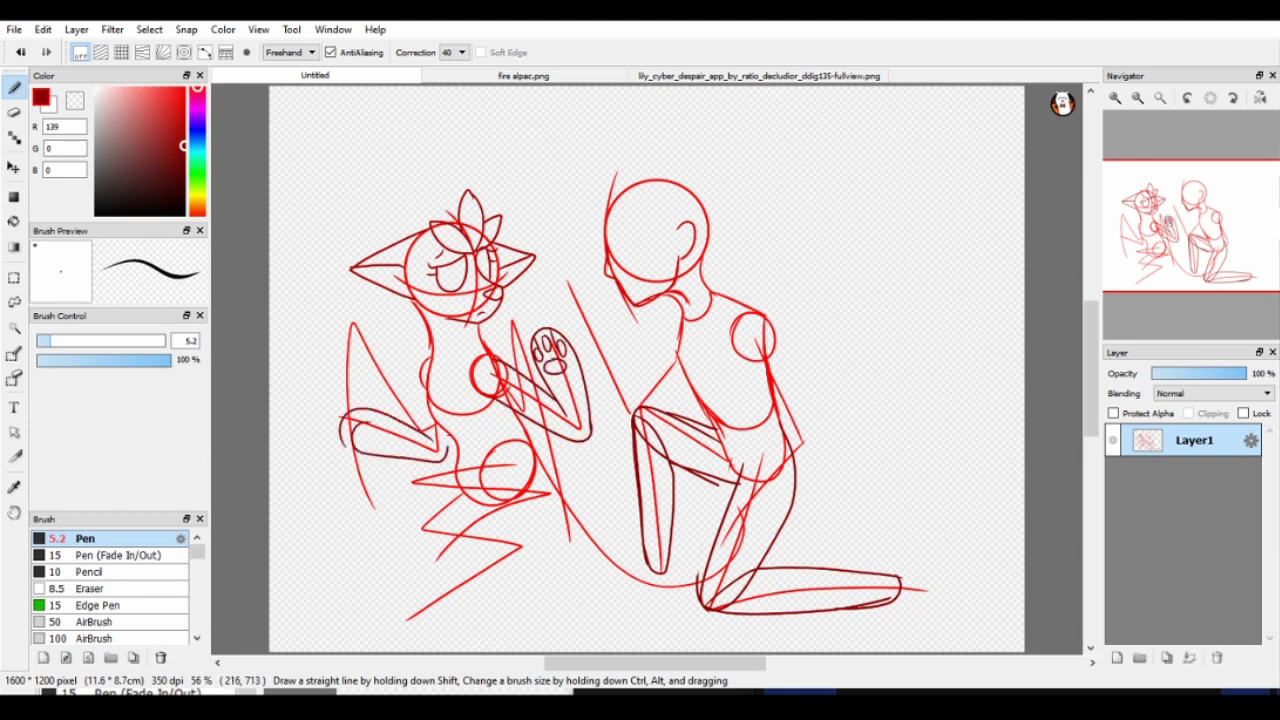
- Outline the creature's folded legs and foot in dark red over the zigzag leg lines
{"action": "left_click_drag", "start_coordinate": [513, 490], "coordinate": [437, 570]}
{"action": "left_click_drag", "start_coordinate": [524, 520], "coordinate": [440, 575]}
{"action": "mouse_move", "coordinate": [448, 462]}
{"action": "left_mouse_down"}
{"action": "mouse_move", "coordinate": [491, 496]}
{"action": "mouse_move", "coordinate": [428, 506]}
{"action": "left_mouse_up"}
{"action": "left_click_drag", "start_coordinate": [490, 555], "coordinate": [400, 610]}
{"action": "mouse_move", "coordinate": [398, 614]}
{"action": "left_mouse_down"}
{"action": "mouse_move", "coordinate": [473, 603]}
{"action": "mouse_move", "coordinate": [520, 535]}
{"action": "left_mouse_up"}
- Outline the creature's wings on both sides of its body in dark red
{"action": "mouse_move", "coordinate": [503, 350]}
{"action": "left_mouse_down"}
{"action": "mouse_move", "coordinate": [578, 530]}
{"action": "mouse_move", "coordinate": [537, 440]}
{"action": "left_mouse_up"}
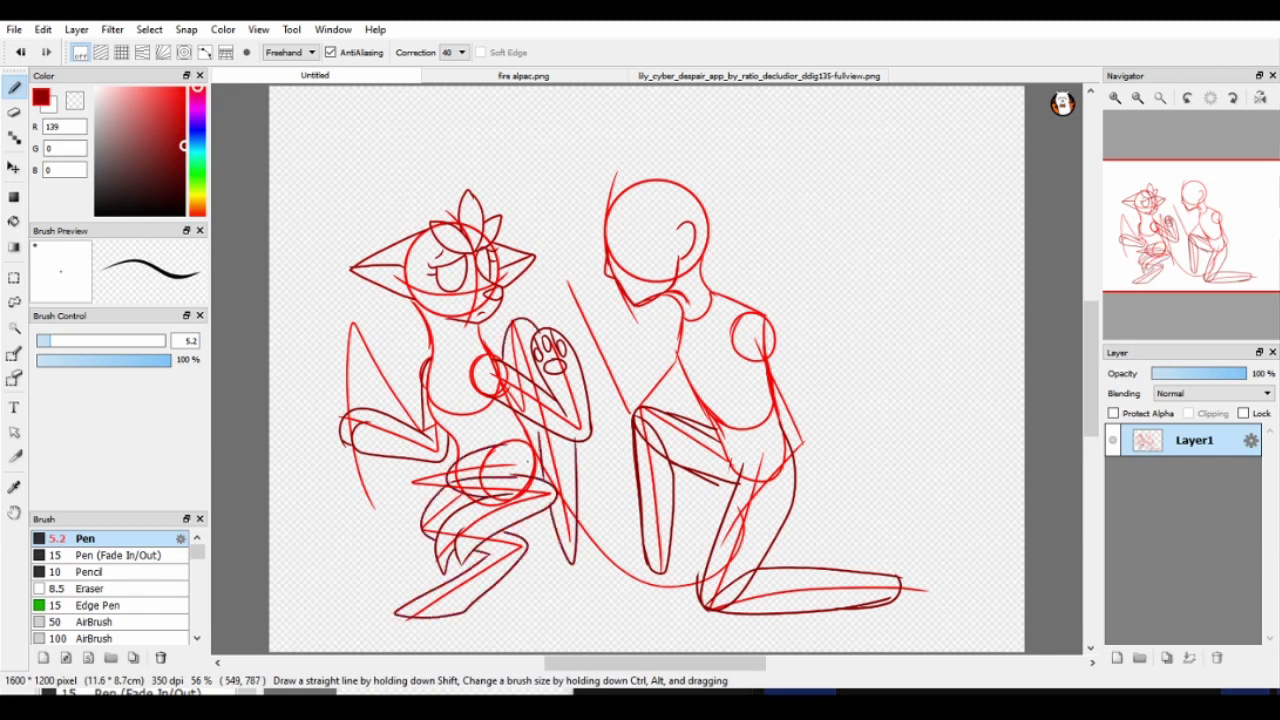
{"action": "left_click_drag", "start_coordinate": [420, 416], "coordinate": [364, 326]}
{"action": "mouse_move", "coordinate": [350, 326]}
{"action": "left_mouse_down"}
{"action": "mouse_move", "coordinate": [392, 550]}
{"action": "mouse_move", "coordinate": [416, 458]}
{"action": "left_mouse_up"}
{"action": "left_click_drag", "start_coordinate": [420, 528], "coordinate": [423, 472]}
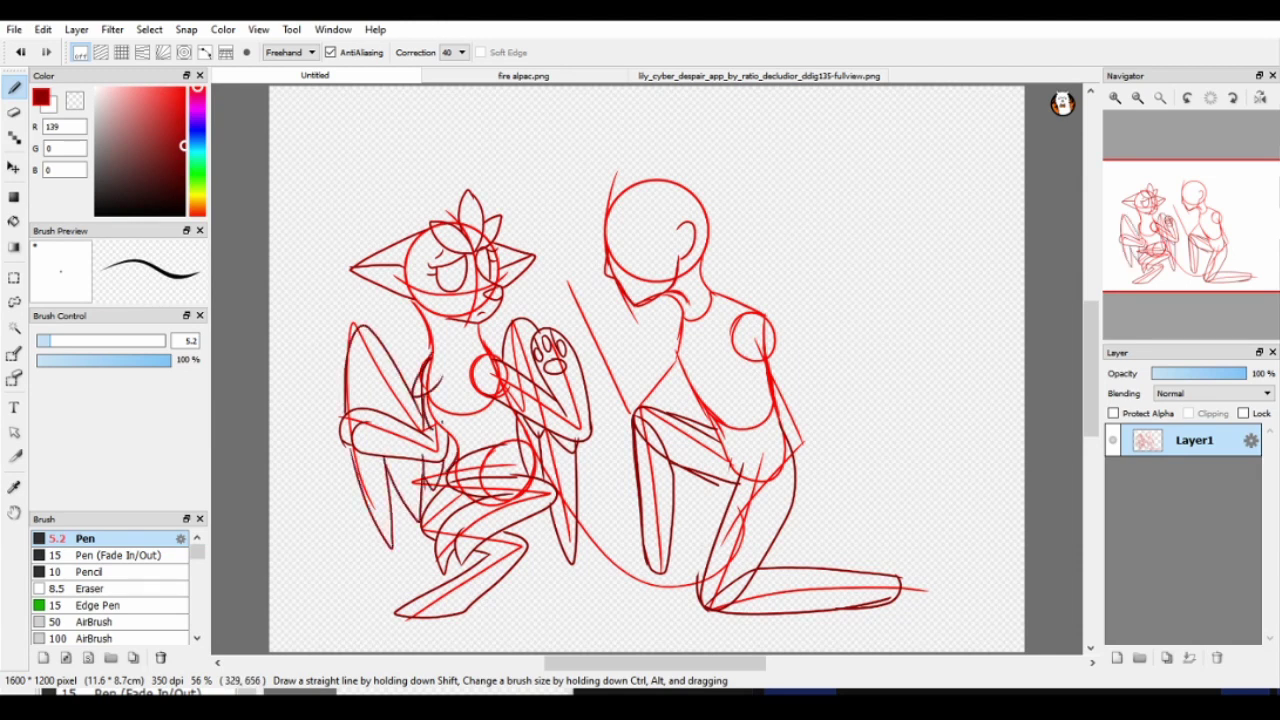
- Sketch the kneeling figure's rear and front feet in green (0, 139, 37), undoing an unwanted stroke
{"action": "left_click_drag", "start_coordinate": [884, 572], "coordinate": [966, 562]}
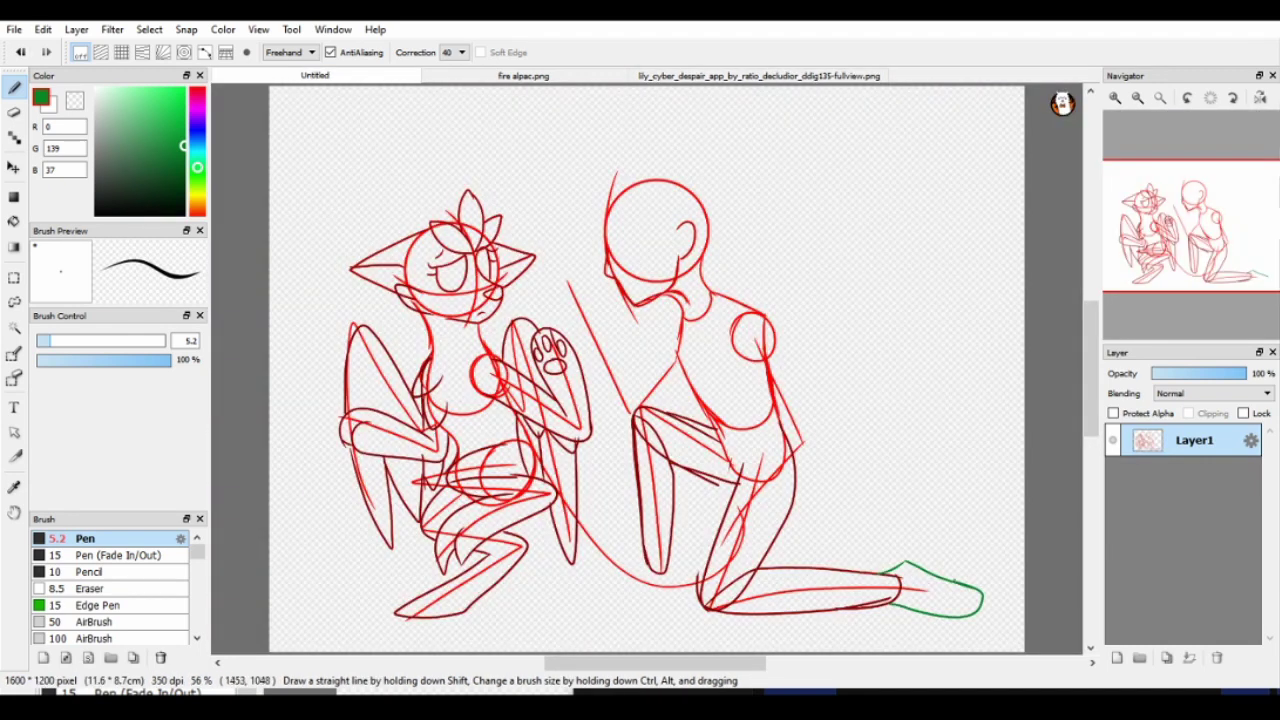
{"action": "mouse_move", "coordinate": [646, 552]}
{"action": "left_mouse_down"}
{"action": "mouse_move", "coordinate": [642, 592]}
{"action": "mouse_move", "coordinate": [619, 559]}
{"action": "mouse_move", "coordinate": [597, 597]}
{"action": "mouse_move", "coordinate": [677, 564]}
{"action": "mouse_move", "coordinate": [678, 483]}
{"action": "left_mouse_up"}
{"action": "key", "text": "ctrl+z"}
- Outline both arms of the kneeling figure in green, undoing the first attempt at the elbow
{"action": "mouse_move", "coordinate": [803, 443]}
{"action": "left_mouse_down"}
{"action": "mouse_move", "coordinate": [733, 340]}
{"action": "mouse_move", "coordinate": [784, 432]}
{"action": "left_mouse_up"}
{"action": "key", "text": "ctrl+z"}
{"action": "mouse_move", "coordinate": [770, 322]}
{"action": "left_mouse_down"}
{"action": "mouse_move", "coordinate": [808, 448]}
{"action": "mouse_move", "coordinate": [750, 476]}
{"action": "mouse_move", "coordinate": [730, 522]}
{"action": "left_mouse_up"}
{"action": "mouse_move", "coordinate": [670, 338]}
{"action": "left_mouse_down"}
{"action": "mouse_move", "coordinate": [716, 432]}
{"action": "mouse_move", "coordinate": [630, 404]}
{"action": "mouse_move", "coordinate": [676, 394]}
{"action": "left_mouse_up"}
{"action": "mouse_move", "coordinate": [600, 316]}
{"action": "left_mouse_down"}
{"action": "mouse_move", "coordinate": [644, 410]}
{"action": "mouse_move", "coordinate": [580, 290]}
{"action": "left_mouse_up"}
{"action": "mouse_move", "coordinate": [576, 292]}
{"action": "left_mouse_down"}
{"action": "mouse_move", "coordinate": [626, 410]}
{"action": "mouse_move", "coordinate": [598, 314]}
{"action": "left_mouse_up"}
{"action": "left_click_drag", "start_coordinate": [574, 300], "coordinate": [600, 390]}
- Consult the character reference image and sketch the kneeling figure's fringe in green
{"action": "left_click", "coordinate": [759, 75]}
{"action": "left_click", "coordinate": [315, 75]}
{"action": "left_click_drag", "start_coordinate": [603, 216], "coordinate": [628, 252]}
{"action": "left_click_drag", "start_coordinate": [628, 216], "coordinate": [670, 258]}
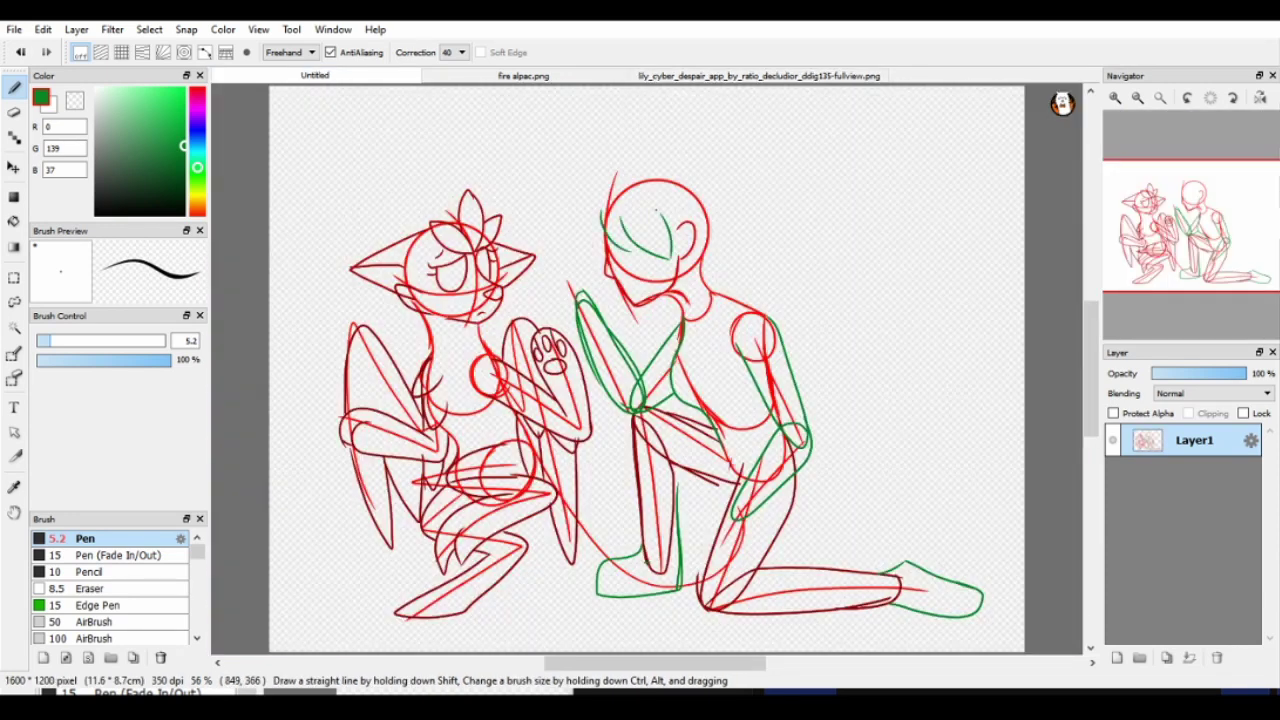
{"action": "left_click_drag", "start_coordinate": [636, 193], "coordinate": [592, 230]}
- Following the reference, sketch the kneeling figure's side strands, back hair and low ponytail in green, and the face in dark blue
{"action": "left_click", "coordinate": [759, 75]}
{"action": "left_click", "coordinate": [315, 75]}
{"action": "left_click_drag", "start_coordinate": [684, 222], "coordinate": [690, 252]}
{"action": "left_click_drag", "start_coordinate": [670, 264], "coordinate": [650, 292]}
{"action": "left_click", "coordinate": [759, 75]}
{"action": "left_click", "coordinate": [315, 75]}
{"action": "mouse_move", "coordinate": [614, 182]}
{"action": "left_mouse_down"}
{"action": "mouse_move", "coordinate": [716, 282]}
{"action": "mouse_move", "coordinate": [684, 288]}
{"action": "left_mouse_up"}
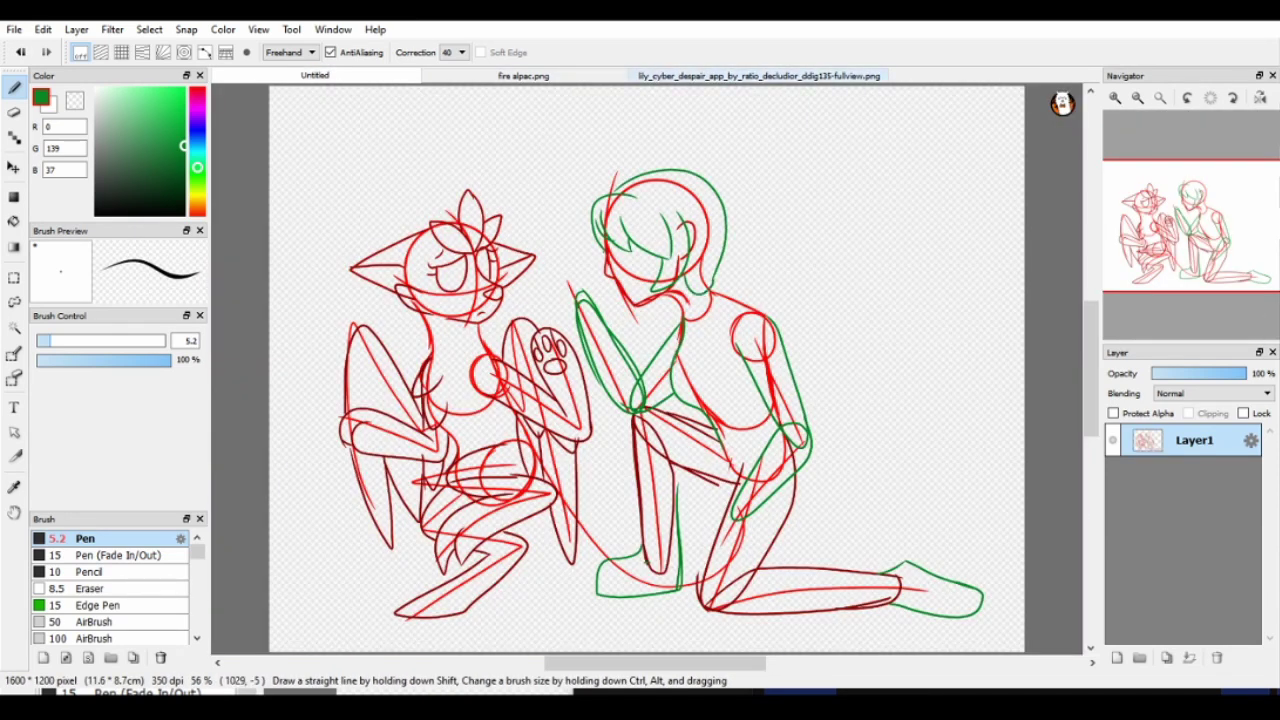
{"action": "left_click_drag", "start_coordinate": [690, 347], "coordinate": [714, 296]}
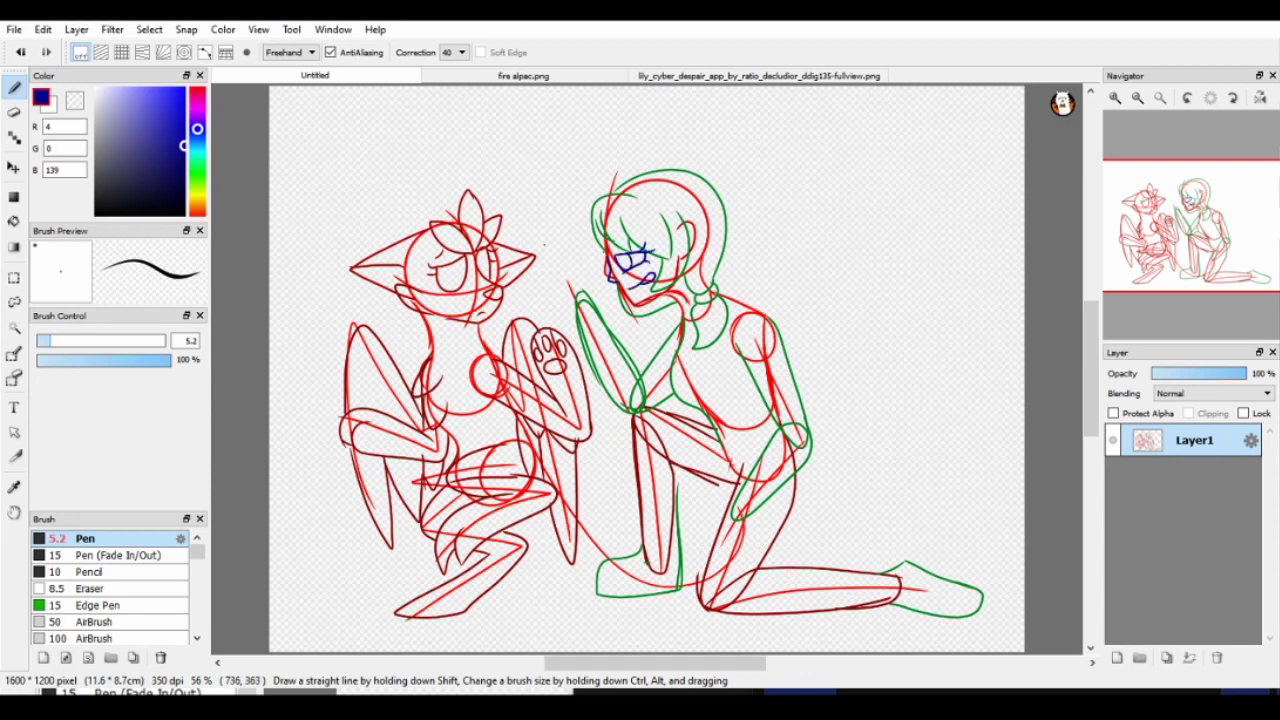
- Try a dark blue outline with magenta fingers for the kneeling figure's raised hand, and undo it
{"action": "left_click_drag", "start_coordinate": [576, 316], "coordinate": [589, 290]}
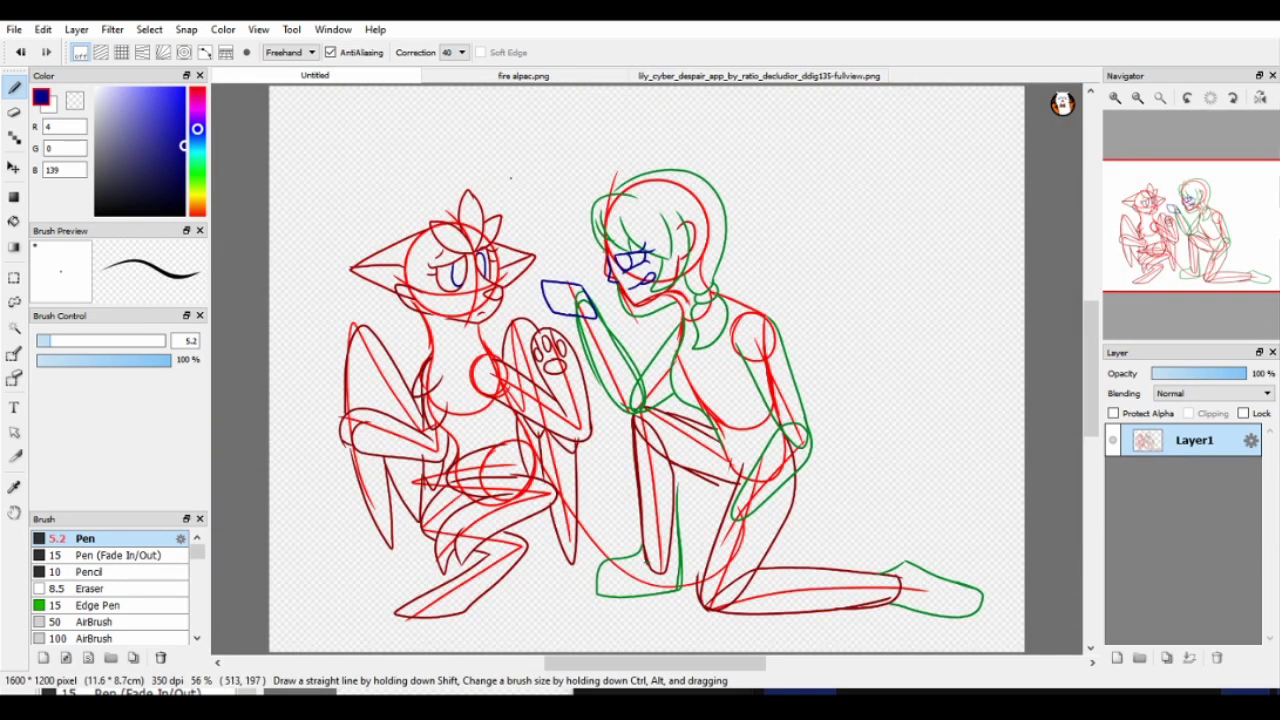
{"action": "key", "text": "ctrl+z"}
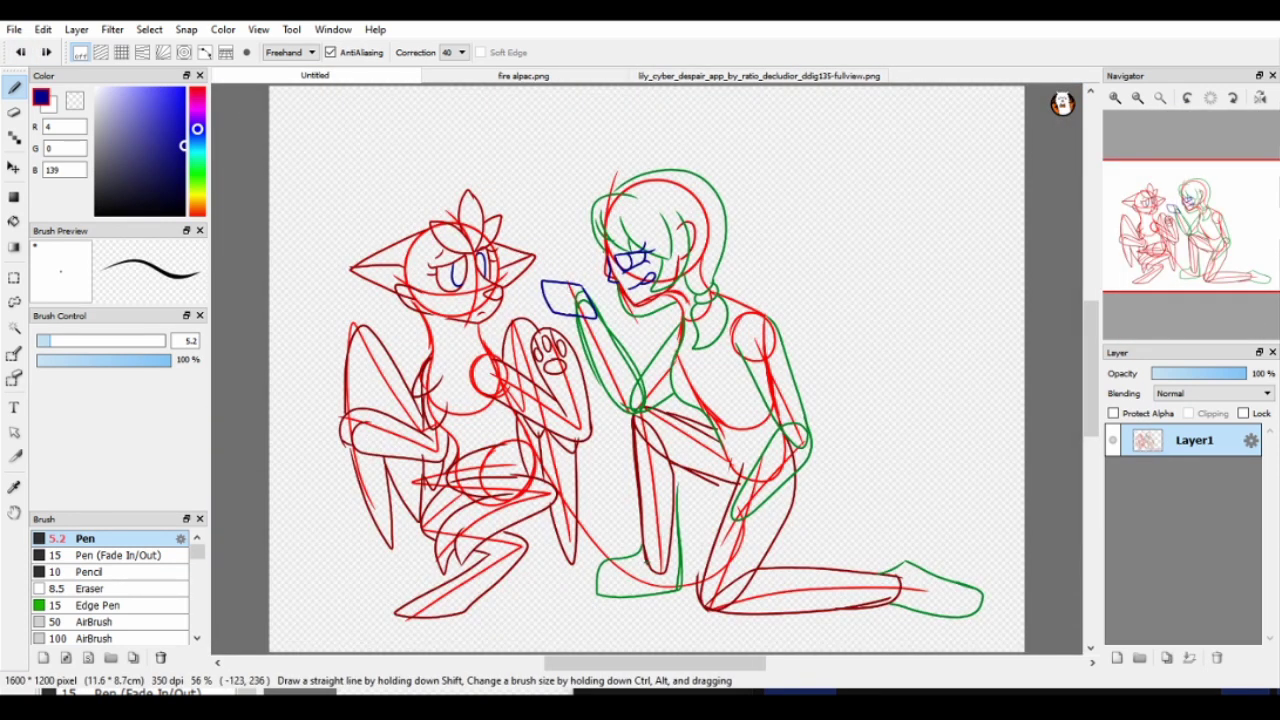
{"action": "left_click", "coordinate": [197, 197]}
{"action": "left_click", "coordinate": [183, 89]}
{"action": "left_click", "coordinate": [197, 107]}
{"action": "left_click_drag", "start_coordinate": [548, 266], "coordinate": [580, 286]}
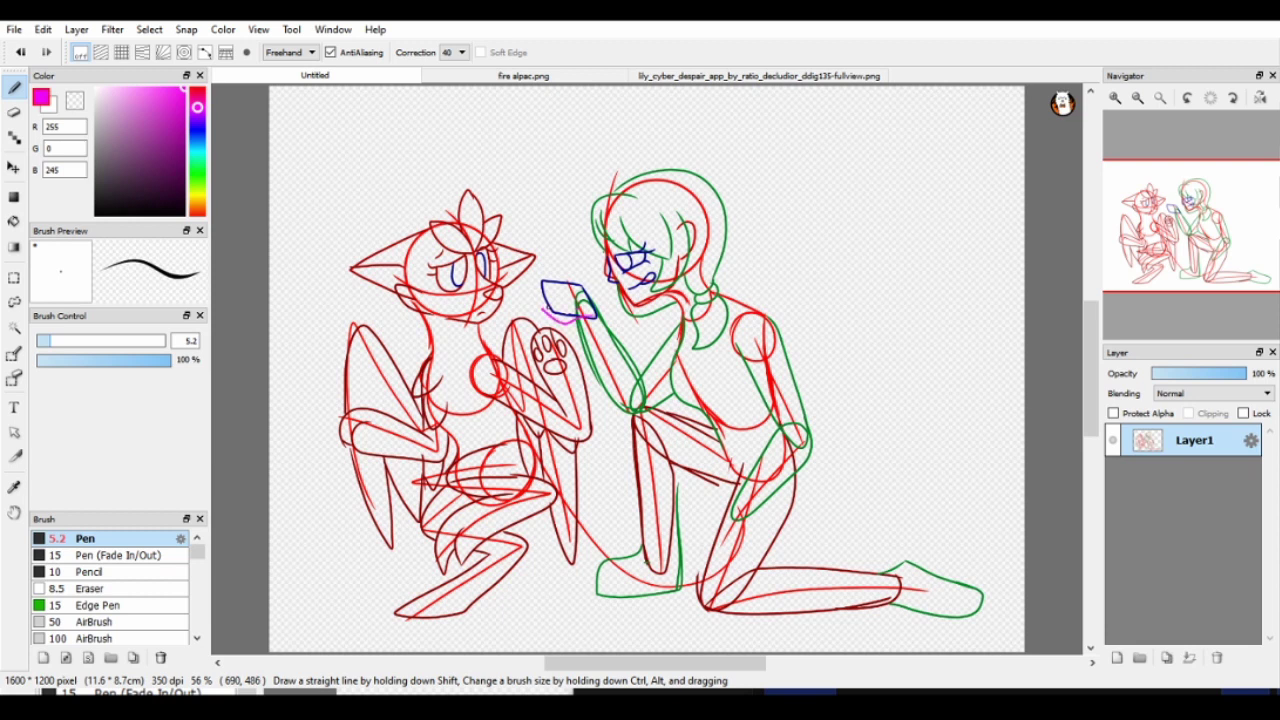
{"action": "key", "text": "ctrl+z"}
{"action": "key", "text": "ctrl+z"}
- Draw a blue pencil line reaching toward the creature's face, and try red fingers over a blue outline of the raised hand
{"action": "left_click", "coordinate": [575, 292], "text": "alt"}
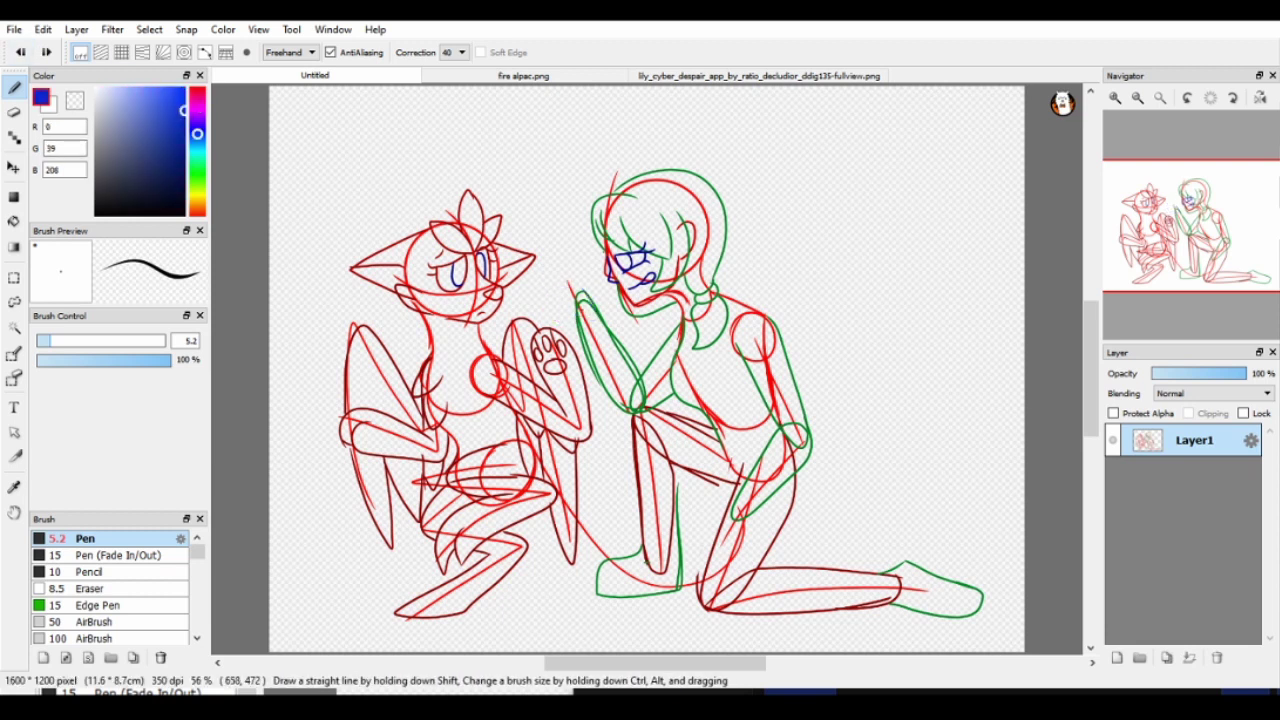
{"action": "key", "text": "ctrl+z"}
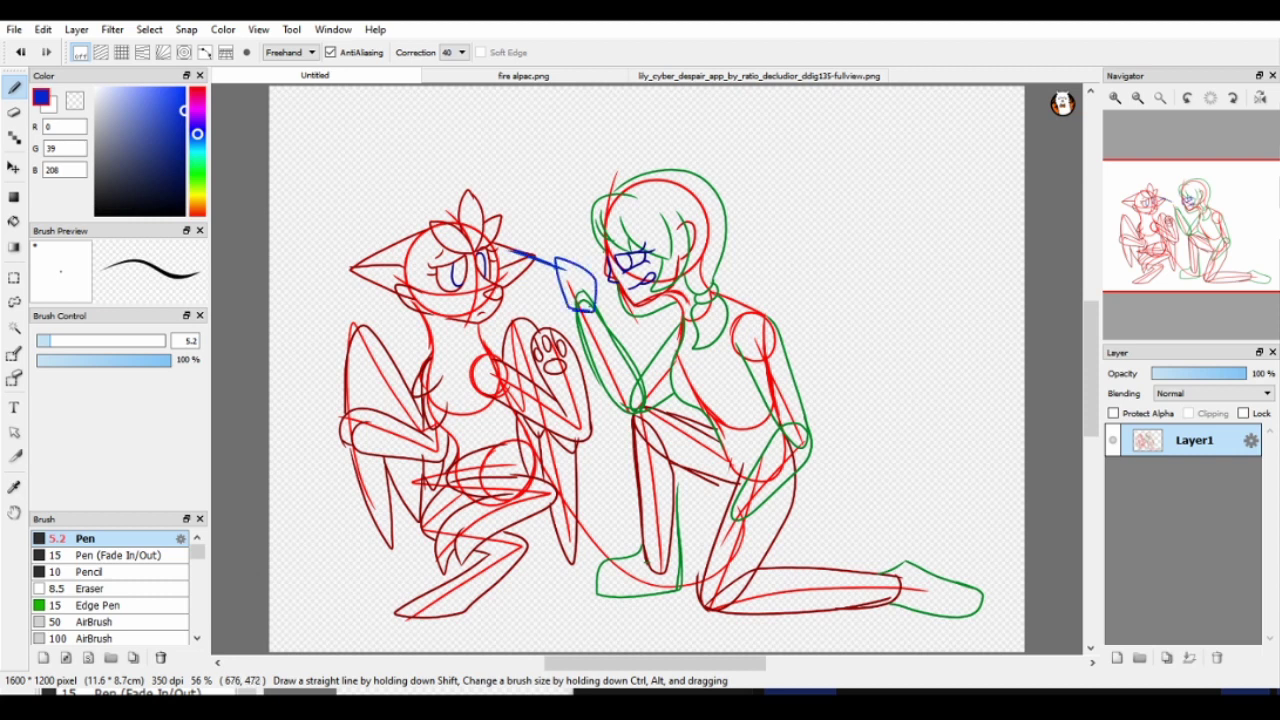
{"action": "left_click", "coordinate": [577, 268], "text": "alt"}
{"action": "key", "text": "ctrl+z"}
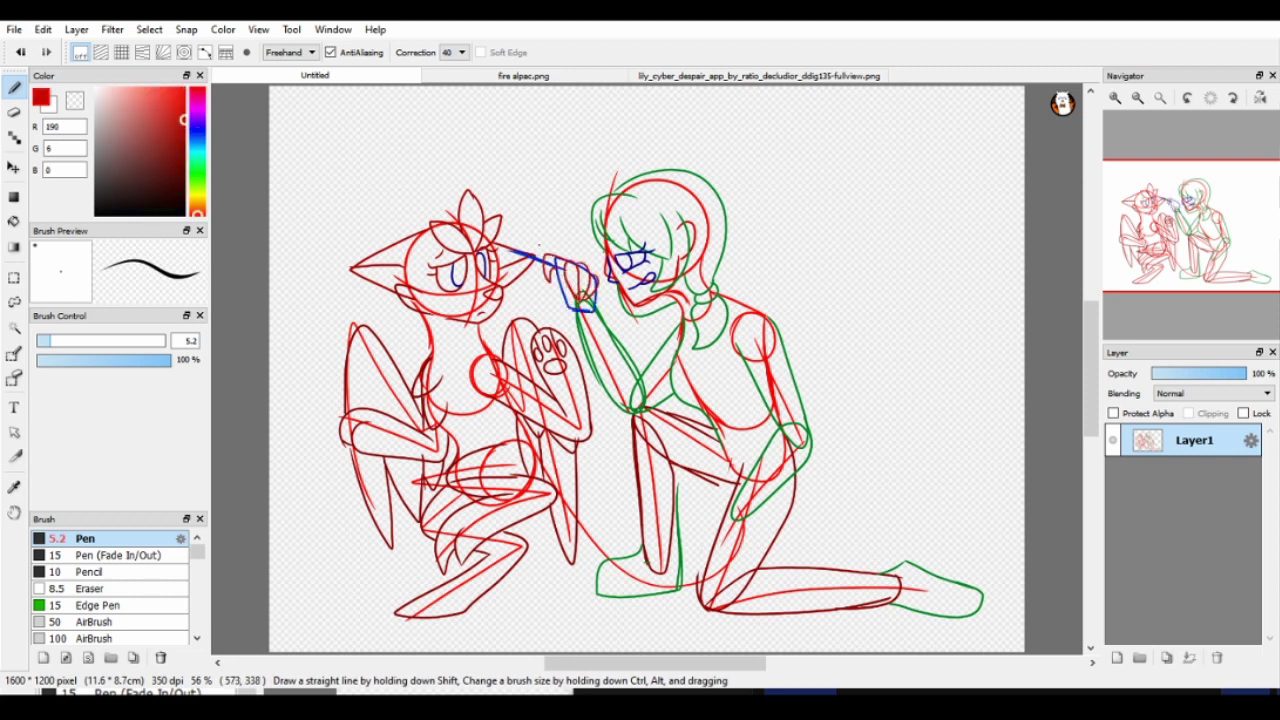
{"action": "key", "text": "ctrl+z"}
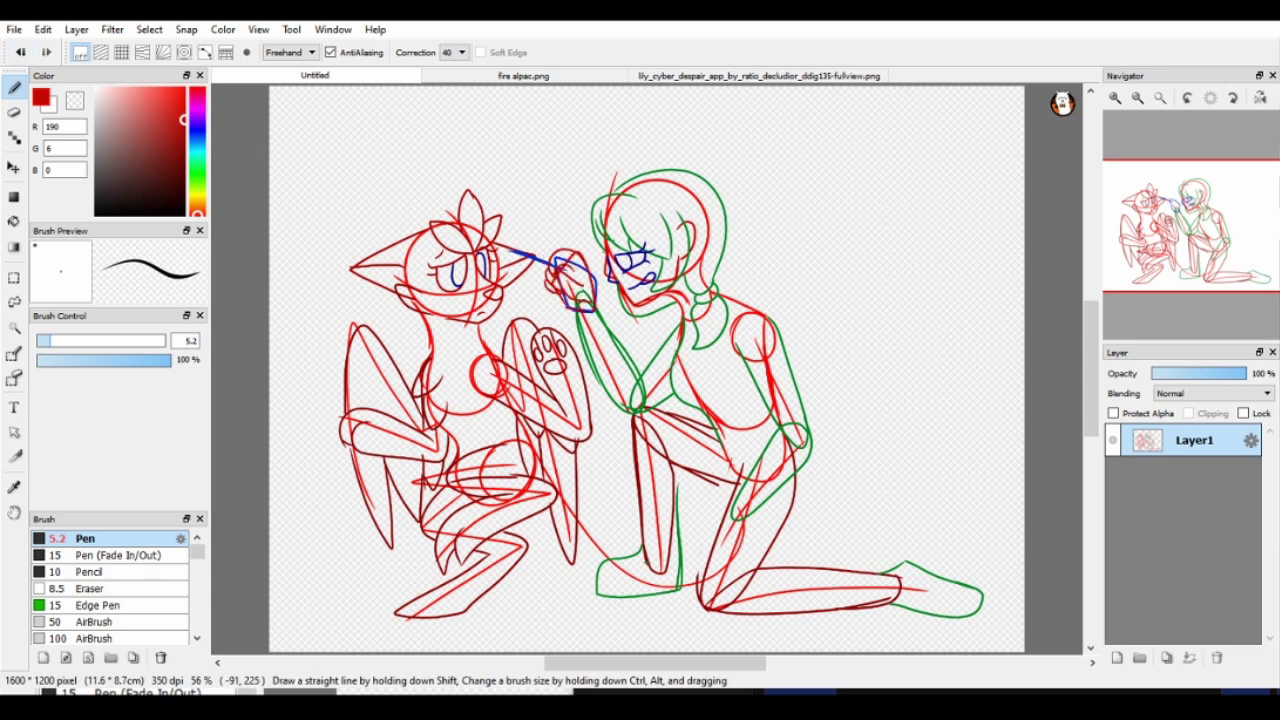
{"action": "key", "text": "ctrl+z"}
- Redraw the raised hand with a dark blue palm and magenta fingers, and sketch the other hand on the thigh in magenta
{"action": "left_click", "coordinate": [574, 308], "text": "alt"}
{"action": "key", "text": "ctrl+z"}
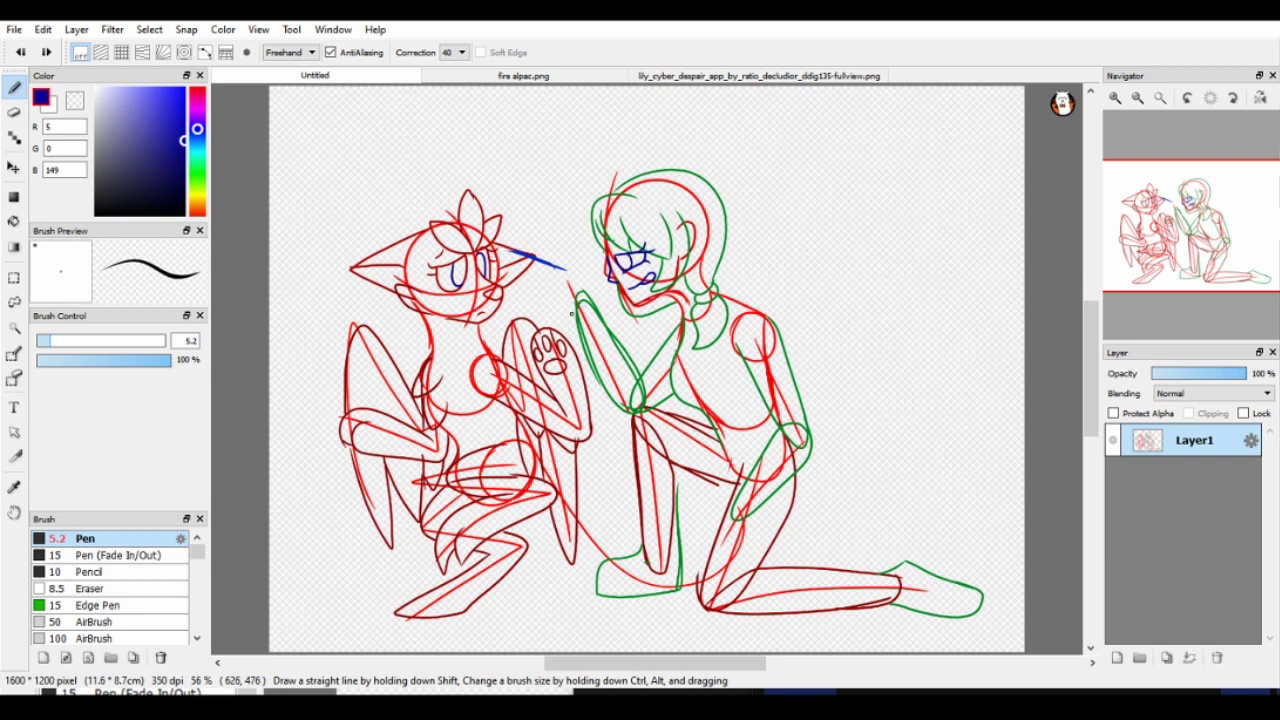
{"action": "left_click", "coordinate": [578, 273], "text": "alt"}
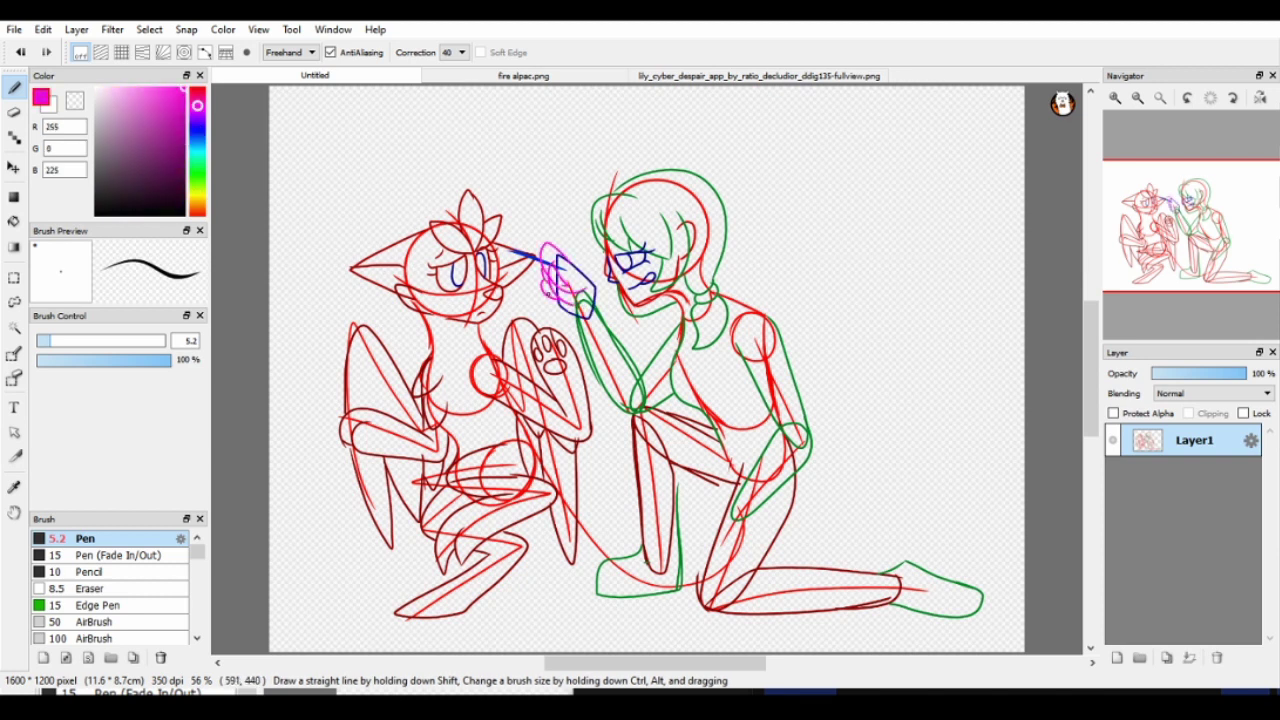
{"action": "mouse_move", "coordinate": [726, 508]}
{"action": "left_mouse_down"}
{"action": "mouse_move", "coordinate": [714, 520]}
{"action": "mouse_move", "coordinate": [730, 512]}
{"action": "mouse_move", "coordinate": [750, 542]}
{"action": "left_mouse_up"}
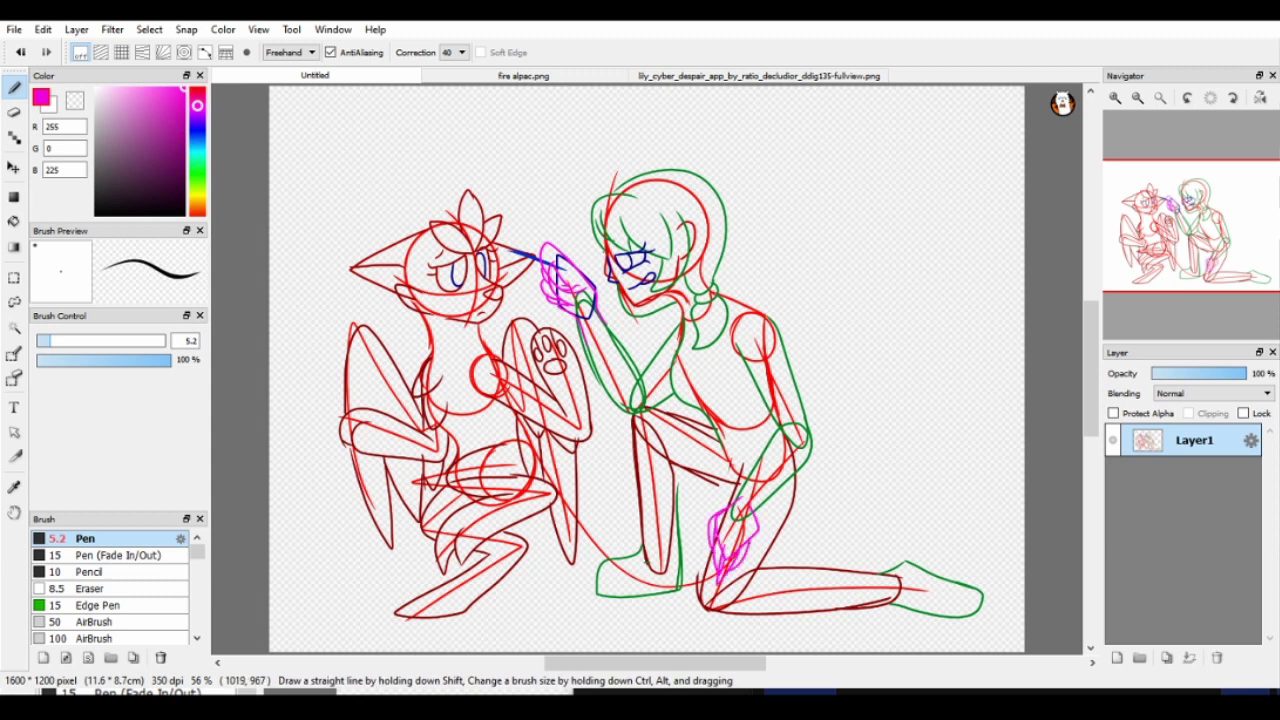
- Check the reference images and add small magenta clothing details around the kneeling figure's waist
{"action": "key", "text": "ctrl+shift+Tab"}
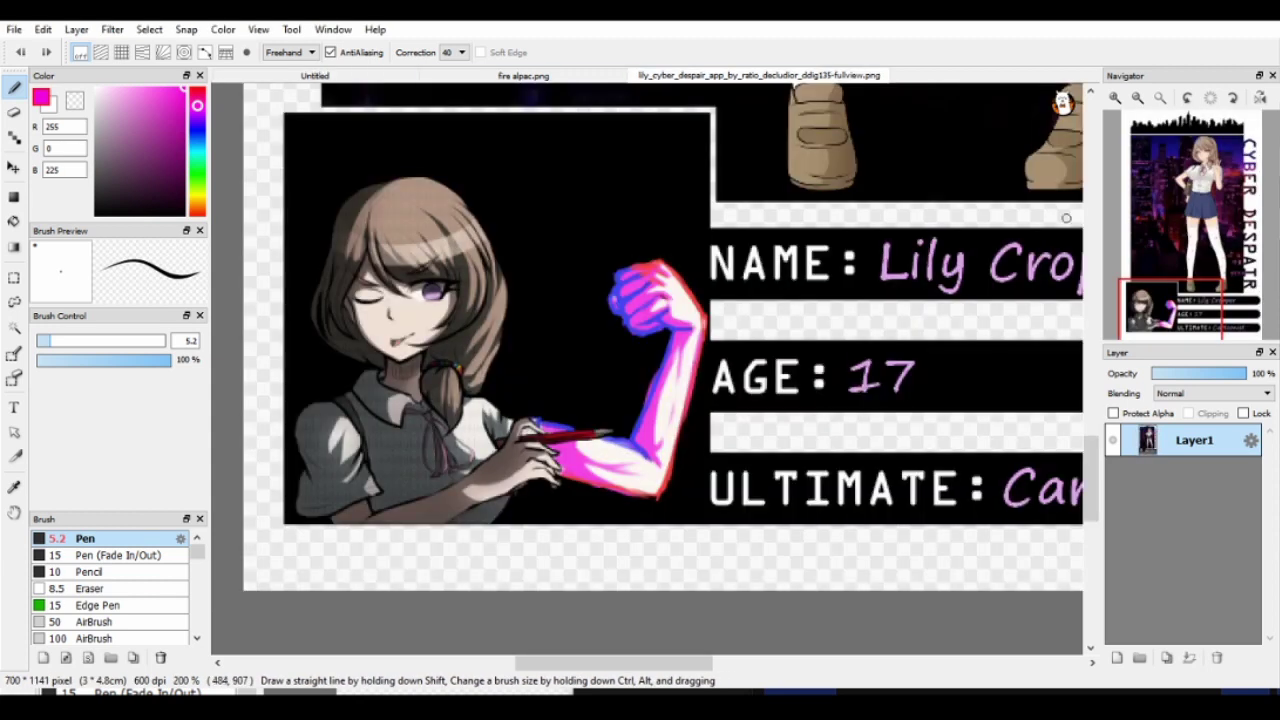
{"action": "key", "text": "ctrl+shift+Tab"}
{"action": "key", "text": "ctrl+shift+Tab"}
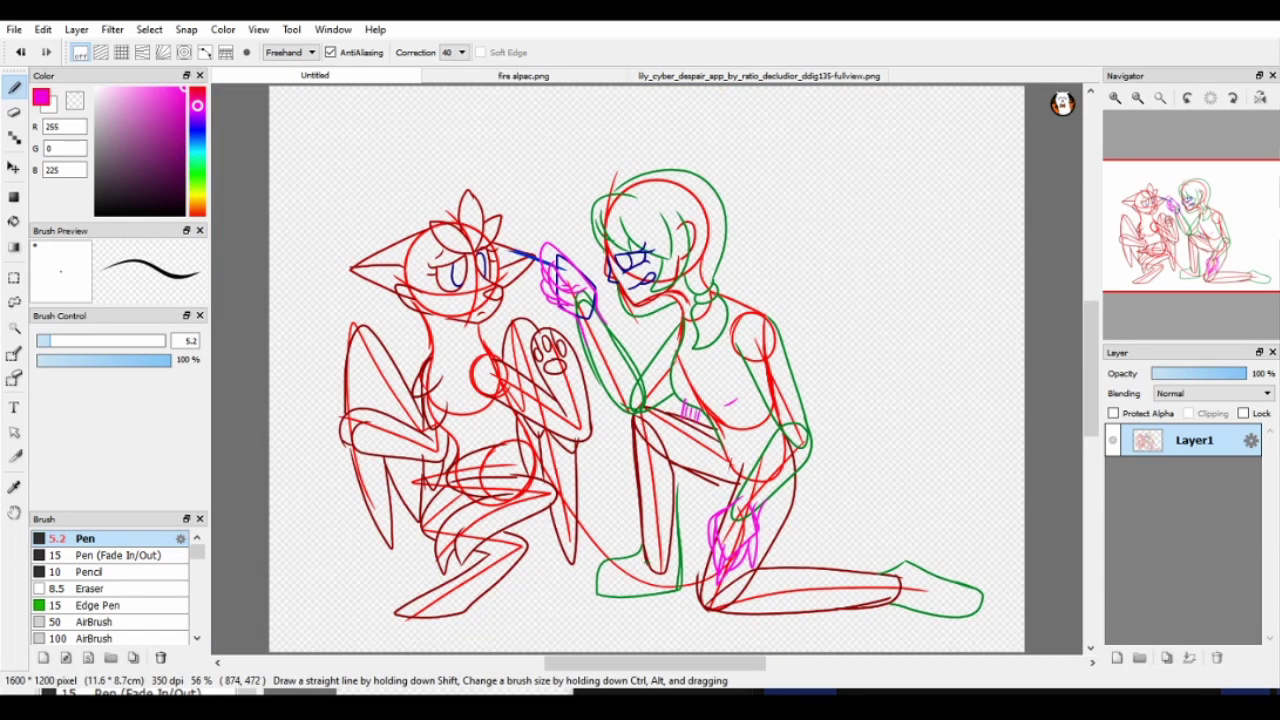
{"action": "key", "text": "ctrl+shift+Tab"}
{"action": "key", "text": "ctrl+Tab"}
- Sketch the creature's foot and thicker tail in magenta, and add pointed shapes beside the kneeling figure's thigh
{"action": "mouse_move", "coordinate": [373, 606]}
{"action": "left_mouse_down"}
{"action": "mouse_move", "coordinate": [432, 584]}
{"action": "mouse_move", "coordinate": [462, 615]}
{"action": "mouse_move", "coordinate": [367, 613]}
{"action": "left_mouse_up"}
{"action": "left_click_drag", "start_coordinate": [577, 491], "coordinate": [698, 540]}
{"action": "left_click_drag", "start_coordinate": [720, 484], "coordinate": [702, 534]}
{"action": "left_click_drag", "start_coordinate": [796, 474], "coordinate": [812, 526]}
- Outline the pencil between the hand and the creature's face in bright green (29, 255, 0), redoing the first attempt
{"action": "left_click", "coordinate": [604, 222], "text": "alt"}
{"action": "left_click_drag", "start_coordinate": [502, 251], "coordinate": [537, 256]}
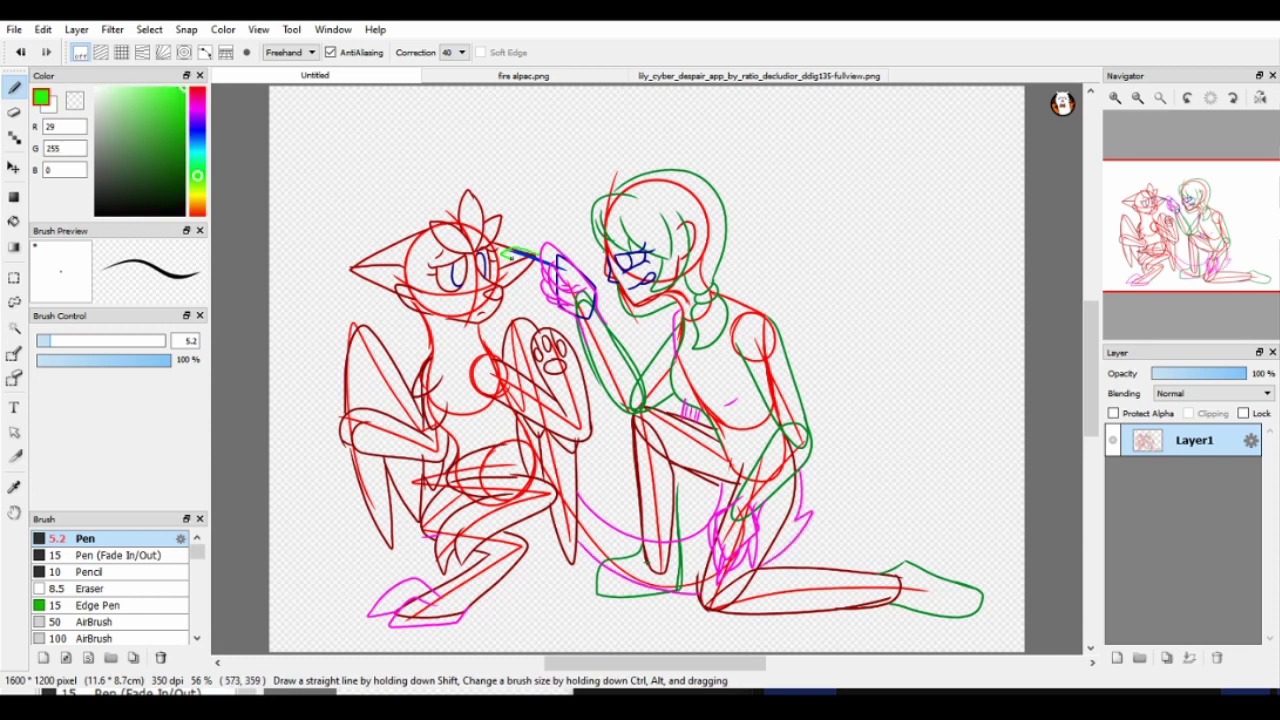
{"action": "key", "text": "ctrl+z"}
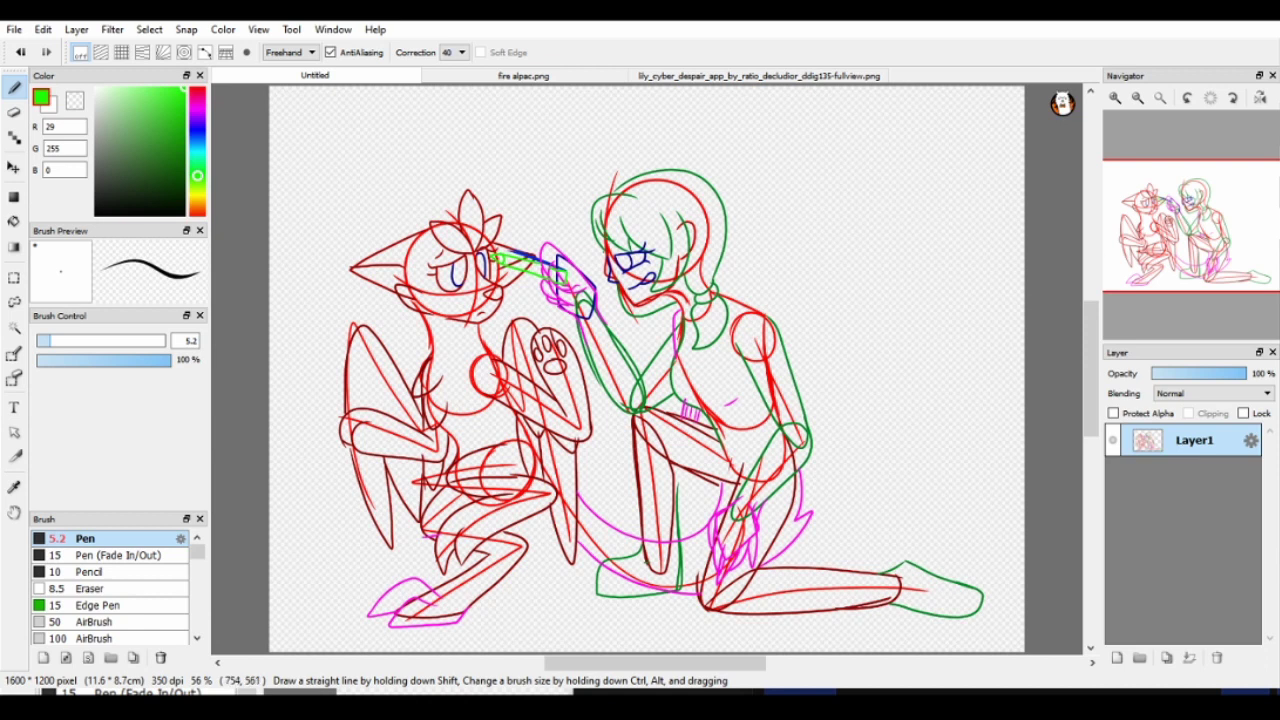
- Sketch the kneeling figure's neck bow in blue and remaining clothes in bright green, and fade Layer1 to 33% opacity
{"action": "left_click", "coordinate": [456, 274], "text": "alt"}
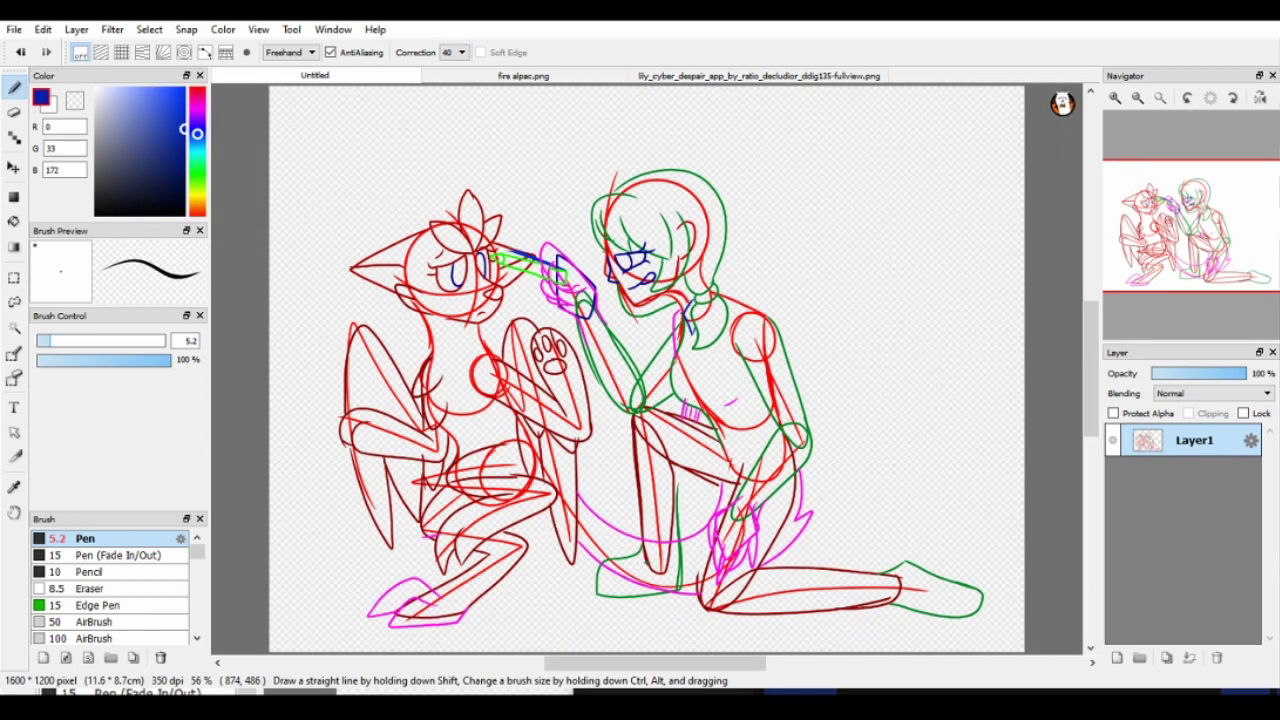
{"action": "left_click", "coordinate": [681, 327], "text": "alt"}
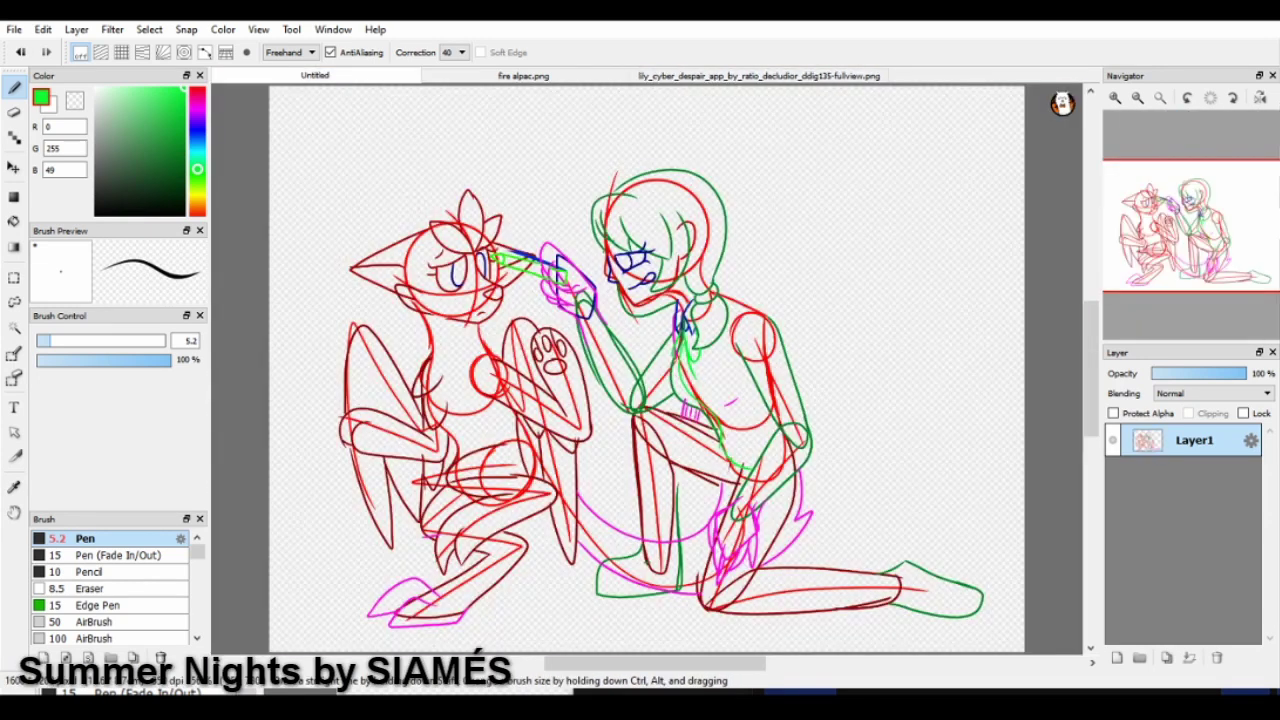
{"action": "left_click_drag", "start_coordinate": [668, 416], "coordinate": [718, 518]}
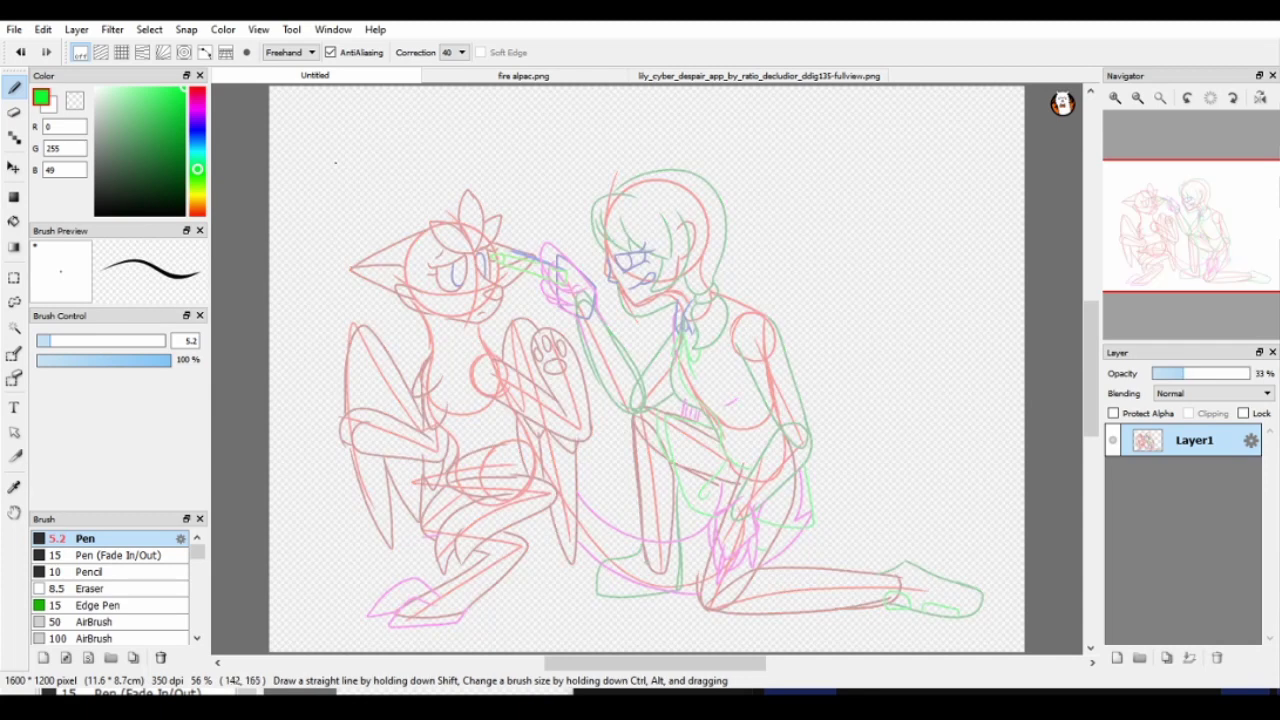
- Add a new layer above the sketch and ink the petal tuft on the creature's head in black
{"action": "left_click", "coordinate": [120, 212]}
{"action": "left_click", "coordinate": [1117, 657]}
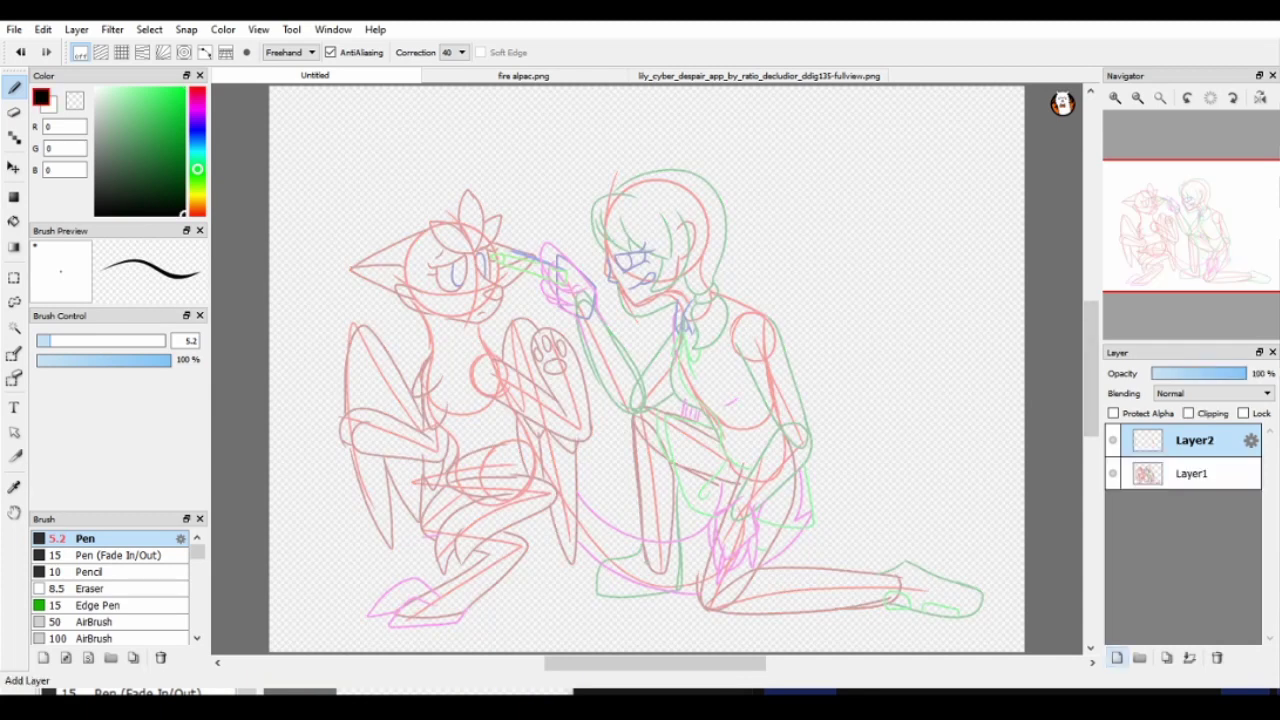
{"action": "scroll", "coordinate": [410, 187], "scroll_direction": "up", "scroll_amount": 5}
{"action": "left_click_drag", "start_coordinate": [578, 345], "coordinate": [550, 172]}
{"action": "mouse_move", "coordinate": [578, 345]}
{"action": "left_mouse_down"}
{"action": "mouse_move", "coordinate": [516, 278]}
{"action": "mouse_move", "coordinate": [580, 350]}
{"action": "left_mouse_up"}
{"action": "left_click_drag", "start_coordinate": [550, 172], "coordinate": [526, 281]}
- Ink the creature's far eye, nose, muzzle and mouth in black, redoing the first face stroke
{"action": "mouse_move", "coordinate": [605, 268]}
{"action": "left_mouse_down"}
{"action": "mouse_move", "coordinate": [581, 350]}
{"action": "mouse_move", "coordinate": [597, 531]}
{"action": "mouse_move", "coordinate": [508, 528]}
{"action": "left_mouse_up"}
{"action": "key", "text": "ctrl+z"}
{"action": "mouse_move", "coordinate": [585, 377]}
{"action": "left_mouse_down"}
{"action": "mouse_move", "coordinate": [659, 457]}
{"action": "mouse_move", "coordinate": [520, 532]}
{"action": "mouse_move", "coordinate": [603, 510]}
{"action": "left_mouse_up"}
{"action": "mouse_move", "coordinate": [654, 440]}
{"action": "left_mouse_down"}
{"action": "mouse_move", "coordinate": [618, 450]}
{"action": "mouse_move", "coordinate": [648, 482]}
{"action": "left_mouse_up"}
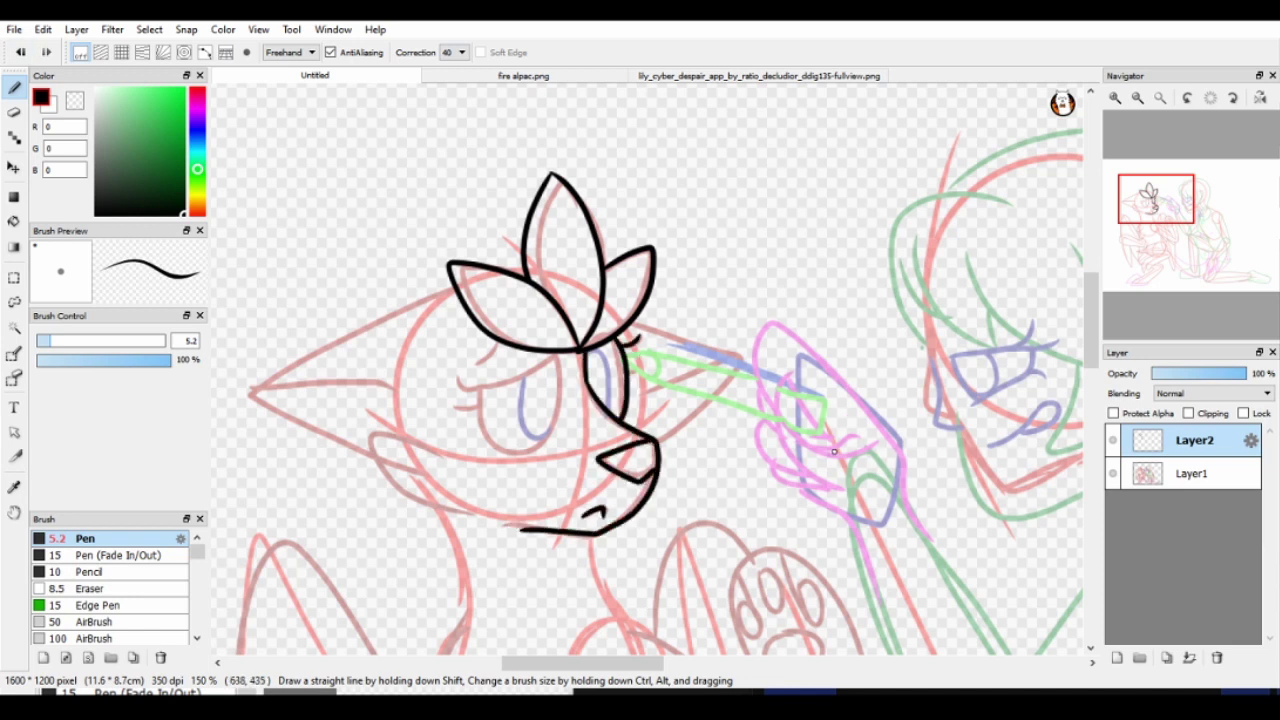
- Ink the kneeling figure's raised hand and the pencil it holds in black, redoing the stroke for the back of the hand
{"action": "left_click_drag", "start_coordinate": [668, 357], "coordinate": [652, 371]}
{"action": "left_click_drag", "start_coordinate": [786, 429], "coordinate": [838, 446]}
{"action": "left_click_drag", "start_coordinate": [784, 452], "coordinate": [855, 484]}
{"action": "mouse_move", "coordinate": [796, 378]}
{"action": "left_mouse_down"}
{"action": "mouse_move", "coordinate": [772, 420]}
{"action": "mouse_move", "coordinate": [816, 340]}
{"action": "mouse_move", "coordinate": [930, 545]}
{"action": "left_mouse_up"}
{"action": "key", "text": "ctrl+z"}
{"action": "mouse_move", "coordinate": [772, 418]}
{"action": "left_mouse_down"}
{"action": "mouse_move", "coordinate": [770, 332]}
{"action": "mouse_move", "coordinate": [930, 545]}
{"action": "left_mouse_up"}
{"action": "left_click_drag", "start_coordinate": [632, 357], "coordinate": [828, 408]}
{"action": "mouse_move", "coordinate": [662, 374]}
{"action": "left_mouse_down"}
{"action": "mouse_move", "coordinate": [818, 428]}
{"action": "mouse_move", "coordinate": [809, 434]}
{"action": "left_mouse_up"}
{"action": "left_click_drag", "start_coordinate": [793, 479], "coordinate": [828, 518]}
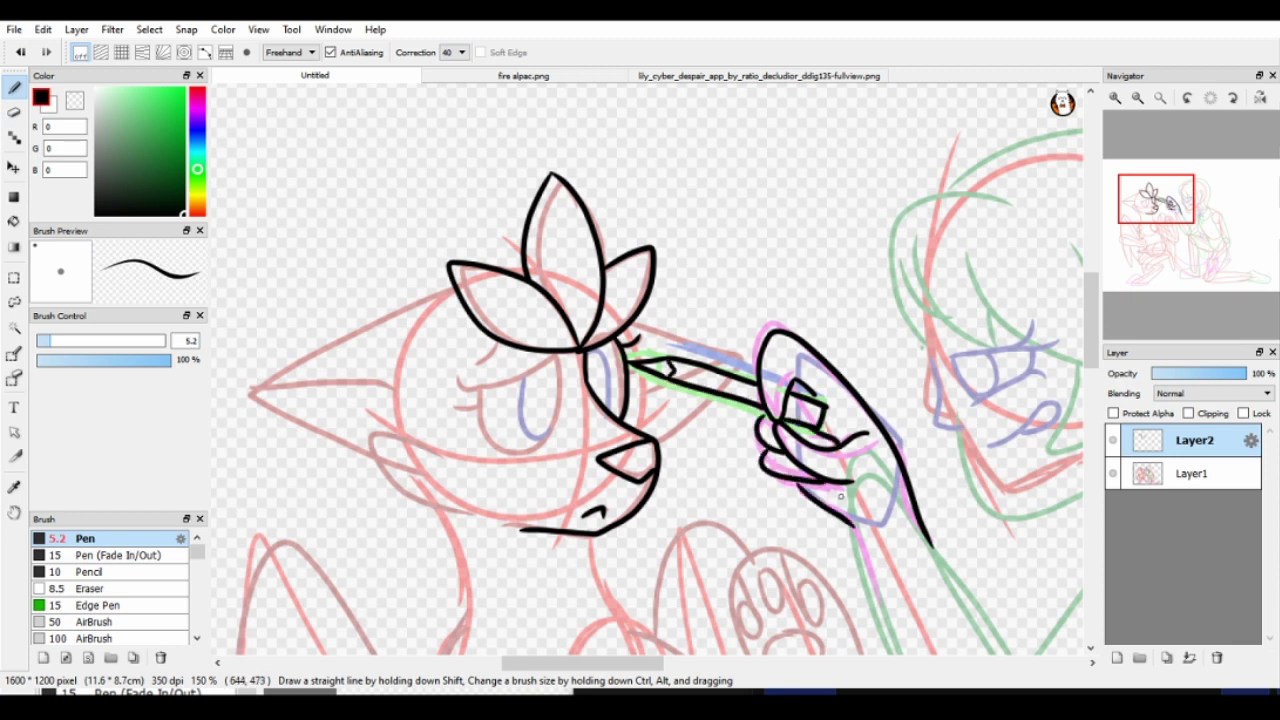
- Check the reference image and ink the kneeling figure's fringe, side hair and tied ponytail in black
{"action": "left_click_drag", "start_coordinate": [837, 432], "coordinate": [537, 182]}
{"action": "left_click_drag", "start_coordinate": [626, 282], "coordinate": [730, 484]}
{"action": "key", "text": "ctrl+shift+Tab"}
{"action": "key", "text": "ctrl+Tab"}
{"action": "mouse_move", "coordinate": [865, 238]}
{"action": "left_mouse_down"}
{"action": "mouse_move", "coordinate": [928, 212]}
{"action": "mouse_move", "coordinate": [895, 335]}
{"action": "mouse_move", "coordinate": [925, 218]}
{"action": "mouse_move", "coordinate": [886, 285]}
{"action": "left_mouse_up"}
{"action": "left_click_drag", "start_coordinate": [1074, 231], "coordinate": [904, 446]}
{"action": "mouse_move", "coordinate": [493, 228]}
{"action": "left_mouse_down"}
{"action": "mouse_move", "coordinate": [497, 250]}
{"action": "mouse_move", "coordinate": [640, 348]}
{"action": "left_mouse_up"}
{"action": "left_click_drag", "start_coordinate": [607, 222], "coordinate": [655, 400]}
{"action": "left_click_drag", "start_coordinate": [676, 253], "coordinate": [660, 392]}
{"action": "mouse_move", "coordinate": [654, 400]}
{"action": "left_mouse_down"}
{"action": "mouse_move", "coordinate": [656, 414]}
{"action": "mouse_move", "coordinate": [785, 250]}
{"action": "left_mouse_up"}
- Ink the kneeling figure's face profile, jaw and eye in black, redoing the first face stroke
{"action": "mouse_move", "coordinate": [460, 238]}
{"action": "left_mouse_down"}
{"action": "mouse_move", "coordinate": [530, 332]}
{"action": "mouse_move", "coordinate": [458, 300]}
{"action": "mouse_move", "coordinate": [478, 415]}
{"action": "left_mouse_up"}
{"action": "key", "text": "ctrl+z"}
{"action": "mouse_move", "coordinate": [456, 293]}
{"action": "left_mouse_down"}
{"action": "mouse_move", "coordinate": [495, 416]}
{"action": "mouse_move", "coordinate": [638, 422]}
{"action": "left_mouse_up"}
{"action": "left_click_drag", "start_coordinate": [522, 430], "coordinate": [561, 409]}
{"action": "left_click_drag", "start_coordinate": [501, 336], "coordinate": [482, 348]}
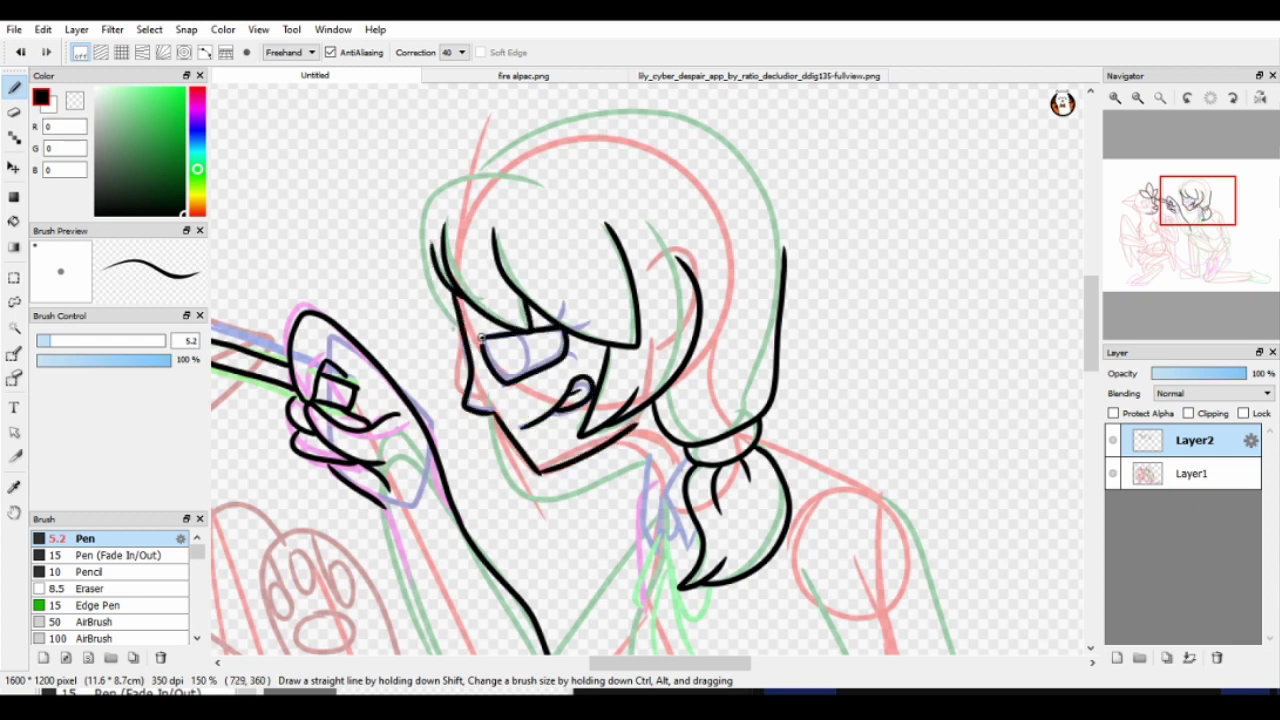
- Ink the top of the kneeling figure's hair, the neck bow and the front of the shirt in black
{"action": "mouse_move", "coordinate": [540, 182]}
{"action": "left_mouse_down"}
{"action": "mouse_move", "coordinate": [424, 198]}
{"action": "mouse_move", "coordinate": [455, 318]}
{"action": "left_mouse_up"}
{"action": "left_click_drag", "start_coordinate": [555, 188], "coordinate": [572, 196]}
{"action": "mouse_move", "coordinate": [476, 168]}
{"action": "left_mouse_down"}
{"action": "mouse_move", "coordinate": [772, 206]}
{"action": "mouse_move", "coordinate": [784, 272]}
{"action": "left_mouse_up"}
{"action": "mouse_move", "coordinate": [667, 523]}
{"action": "left_mouse_down"}
{"action": "mouse_move", "coordinate": [627, 296]}
{"action": "mouse_move", "coordinate": [630, 336]}
{"action": "mouse_move", "coordinate": [600, 372]}
{"action": "mouse_move", "coordinate": [628, 302]}
{"action": "left_mouse_up"}
{"action": "left_click_drag", "start_coordinate": [606, 240], "coordinate": [600, 318]}
{"action": "left_click_drag", "start_coordinate": [762, 477], "coordinate": [741, 492]}
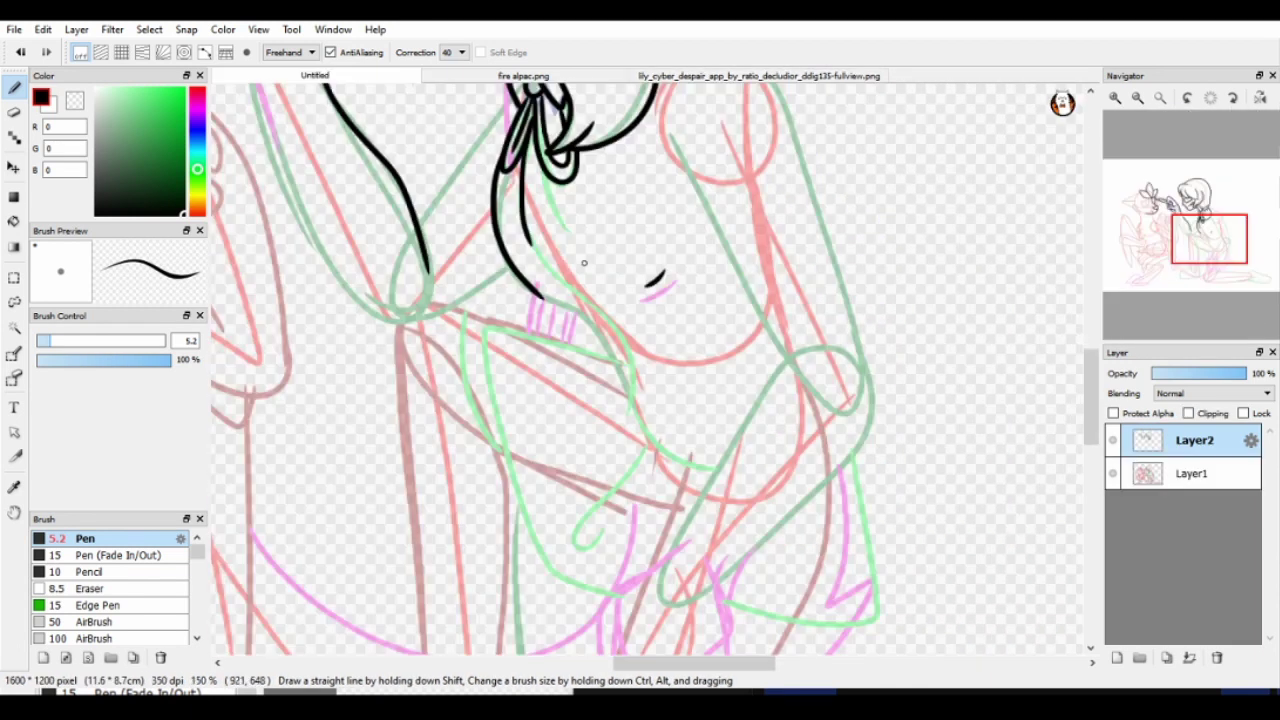
- Ink the kneeling figure's shirt, short sleeve and the elbow of the raised arm in black
{"action": "mouse_move", "coordinate": [540, 290]}
{"action": "left_mouse_down"}
{"action": "mouse_move", "coordinate": [686, 443]}
{"action": "mouse_move", "coordinate": [722, 452]}
{"action": "mouse_move", "coordinate": [810, 352]}
{"action": "left_mouse_up"}
{"action": "left_click_drag", "start_coordinate": [740, 432], "coordinate": [712, 470]}
{"action": "mouse_move", "coordinate": [515, 80]}
{"action": "left_mouse_down"}
{"action": "mouse_move", "coordinate": [700, 248]}
{"action": "mouse_move", "coordinate": [632, 342]}
{"action": "mouse_move", "coordinate": [710, 466]}
{"action": "left_mouse_up"}
{"action": "left_click_drag", "start_coordinate": [604, 380], "coordinate": [631, 348]}
{"action": "mouse_move", "coordinate": [438, 240]}
{"action": "left_mouse_down"}
{"action": "mouse_move", "coordinate": [520, 406]}
{"action": "mouse_move", "coordinate": [682, 480]}
{"action": "left_mouse_up"}
{"action": "left_click_drag", "start_coordinate": [700, 400], "coordinate": [437, 249]}
{"action": "mouse_move", "coordinate": [590, 172]}
{"action": "left_mouse_down"}
{"action": "mouse_move", "coordinate": [640, 312]}
{"action": "mouse_move", "coordinate": [758, 220]}
{"action": "left_mouse_up"}
- Ink the kneeling figure's lowered arm and its resting hand with separate fingers in black
{"action": "left_click_drag", "start_coordinate": [700, 300], "coordinate": [673, 571]}
{"action": "mouse_move", "coordinate": [505, 288]}
{"action": "left_mouse_down"}
{"action": "mouse_move", "coordinate": [550, 300]}
{"action": "mouse_move", "coordinate": [716, 460]}
{"action": "left_mouse_up"}
{"action": "left_click_drag", "start_coordinate": [700, 560], "coordinate": [625, 215]}
{"action": "left_click_drag", "start_coordinate": [596, 222], "coordinate": [560, 310]}
{"action": "left_click_drag", "start_coordinate": [629, 400], "coordinate": [668, 245]}
{"action": "left_click_drag", "start_coordinate": [468, 418], "coordinate": [520, 480]}
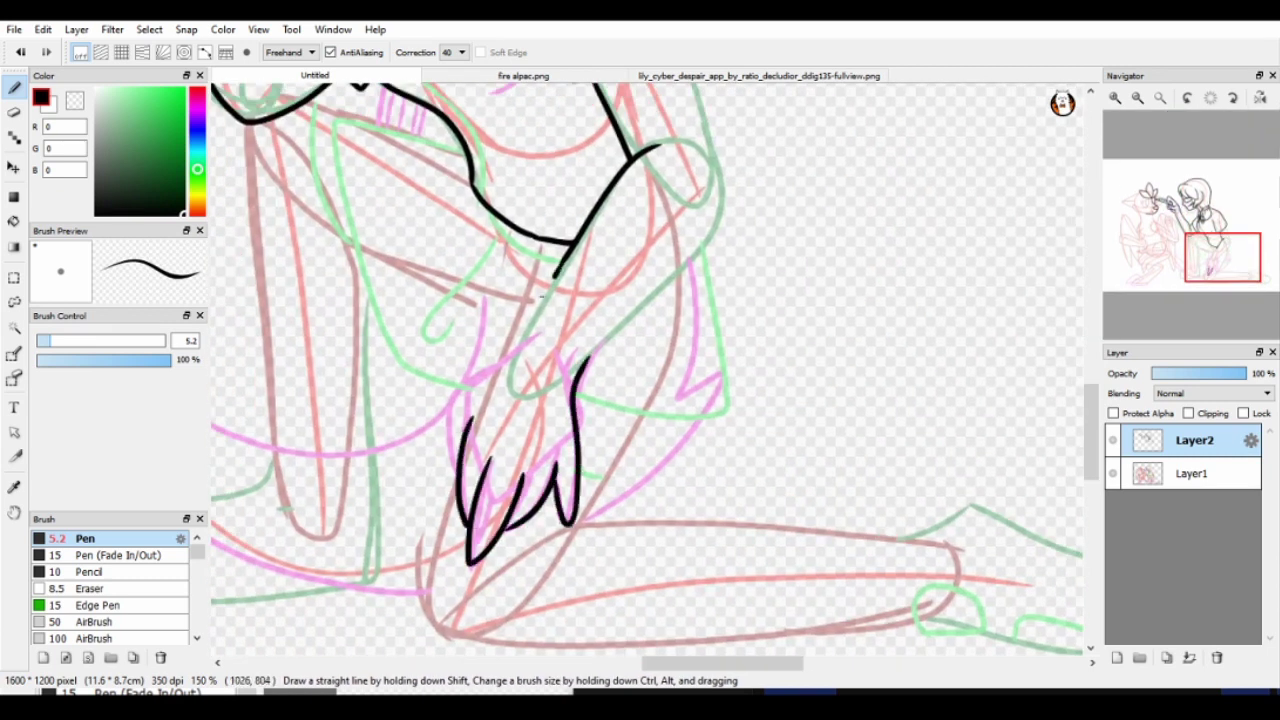
{"action": "left_click_drag", "start_coordinate": [660, 304], "coordinate": [555, 513]}
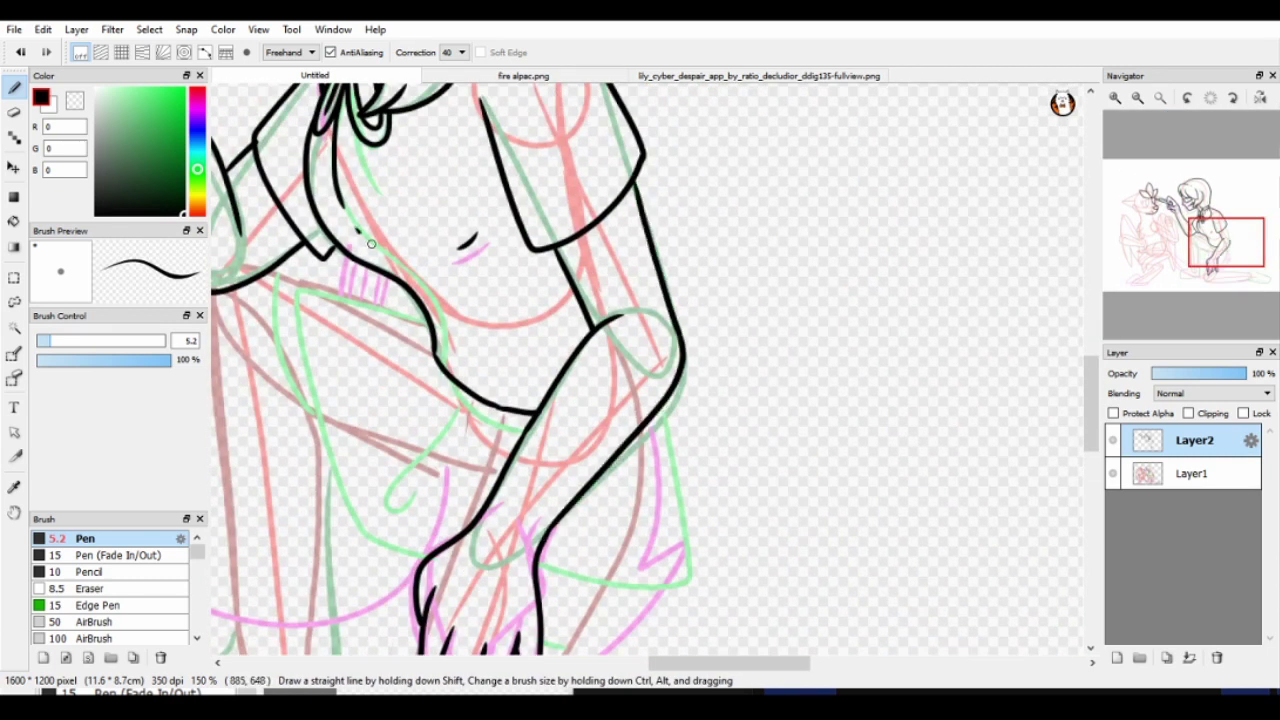
- Ink the clothing around the kneeling figure's raised thigh and hips in black
{"action": "left_click_drag", "start_coordinate": [412, 444], "coordinate": [672, 394]}
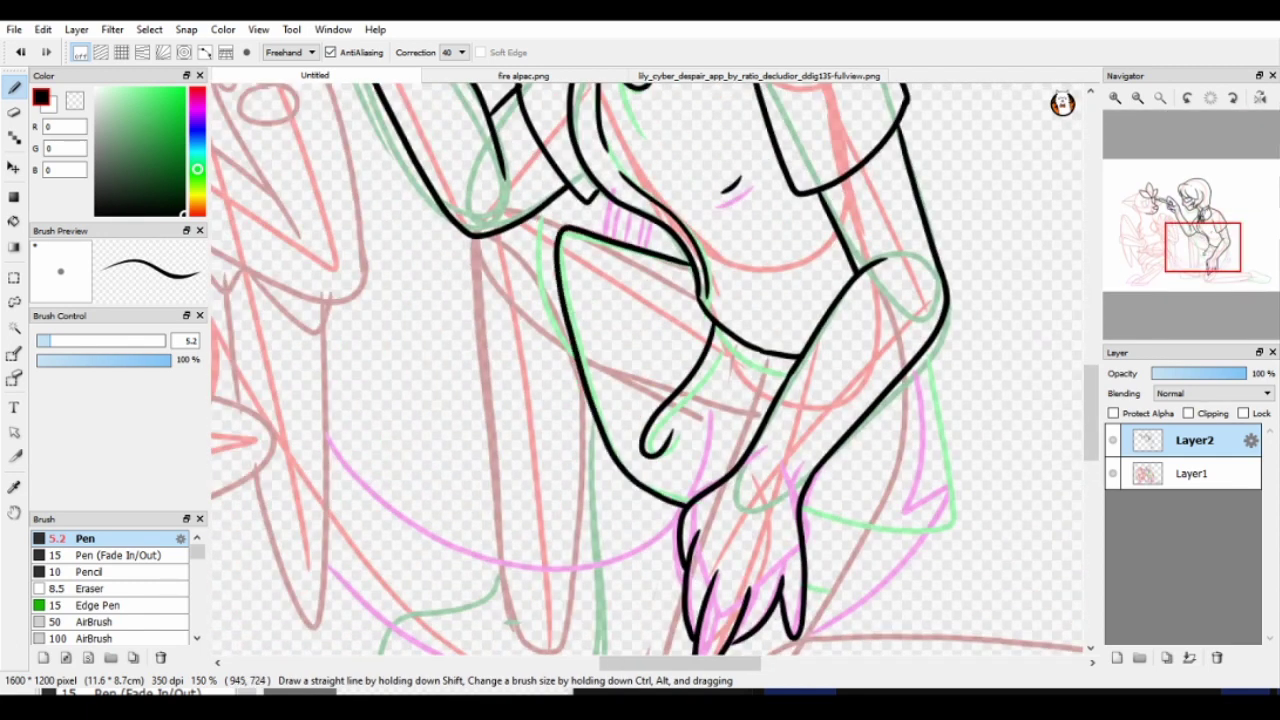
{"action": "left_click_drag", "start_coordinate": [1226, 256], "coordinate": [1224, 282]}
{"action": "mouse_move", "coordinate": [594, 342]}
{"action": "left_mouse_down"}
{"action": "mouse_move", "coordinate": [568, 395]}
{"action": "mouse_move", "coordinate": [575, 422]}
{"action": "left_mouse_up"}
{"action": "left_click_drag", "start_coordinate": [950, 458], "coordinate": [728, 346], "text": "space"}
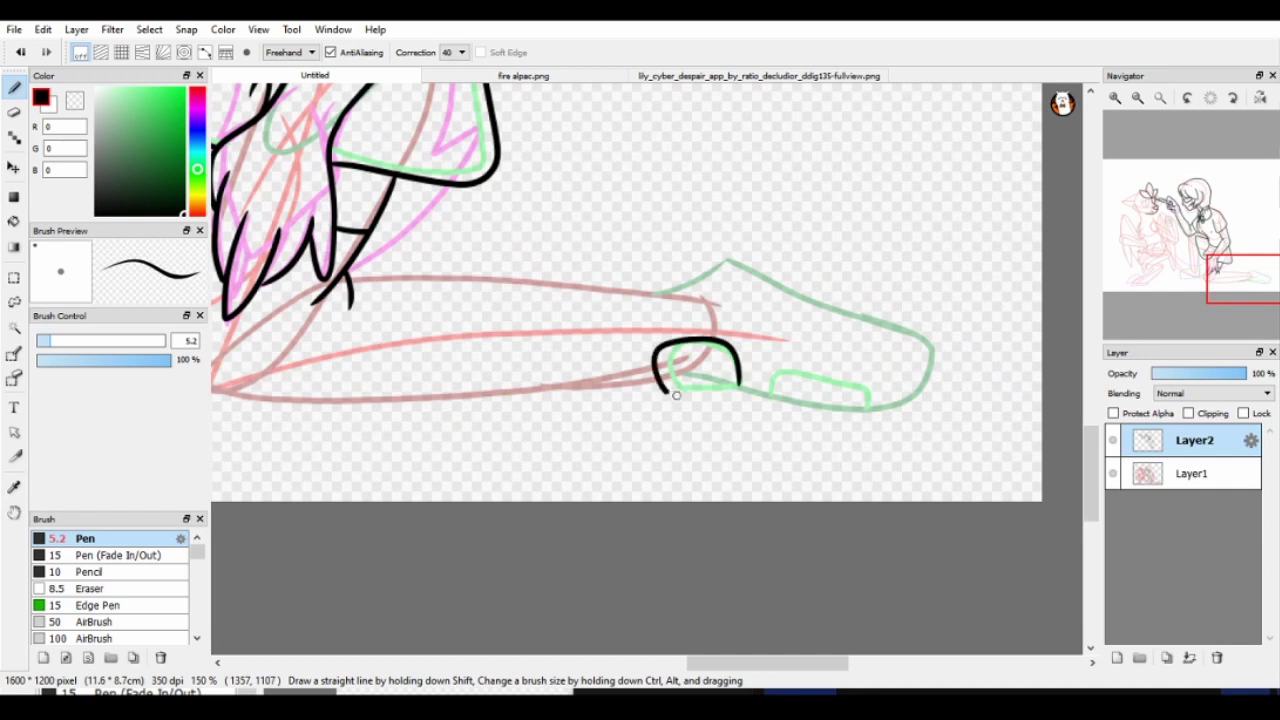
- Ink the kneeling figure's folded lower leg and shoe in black, undoing one stray stroke
{"action": "mouse_move", "coordinate": [347, 283]}
{"action": "left_mouse_down"}
{"action": "mouse_move", "coordinate": [658, 288]}
{"action": "mouse_move", "coordinate": [724, 255]}
{"action": "mouse_move", "coordinate": [931, 339]}
{"action": "left_mouse_up"}
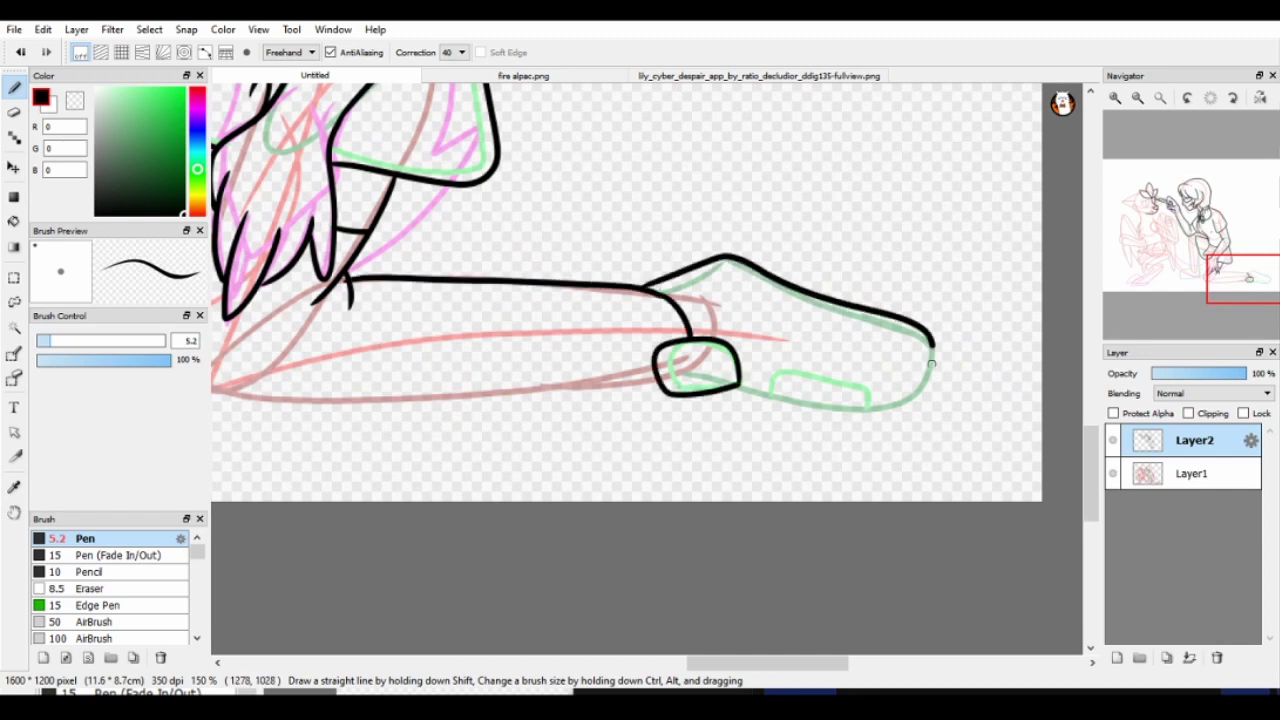
{"action": "left_click_drag", "start_coordinate": [857, 385], "coordinate": [1100, 385]}
{"action": "mouse_move", "coordinate": [455, 210]}
{"action": "left_mouse_down"}
{"action": "mouse_move", "coordinate": [430, 400]}
{"action": "mouse_move", "coordinate": [440, 260]}
{"action": "mouse_move", "coordinate": [906, 367]}
{"action": "left_mouse_up"}
{"action": "key", "text": "ctrl+z"}
{"action": "left_click_drag", "start_coordinate": [760, 320], "coordinate": [1060, 455], "text": "space"}
{"action": "scroll", "coordinate": [1060, 455], "scroll_direction": "down", "scroll_amount": 1}
- Ink the creature's bent hind leg and clawed toes in black, undoing one misplaced stroke
{"action": "left_click_drag", "start_coordinate": [1196, 281], "coordinate": [1153, 256]}
{"action": "left_click_drag", "start_coordinate": [593, 372], "coordinate": [716, 345]}
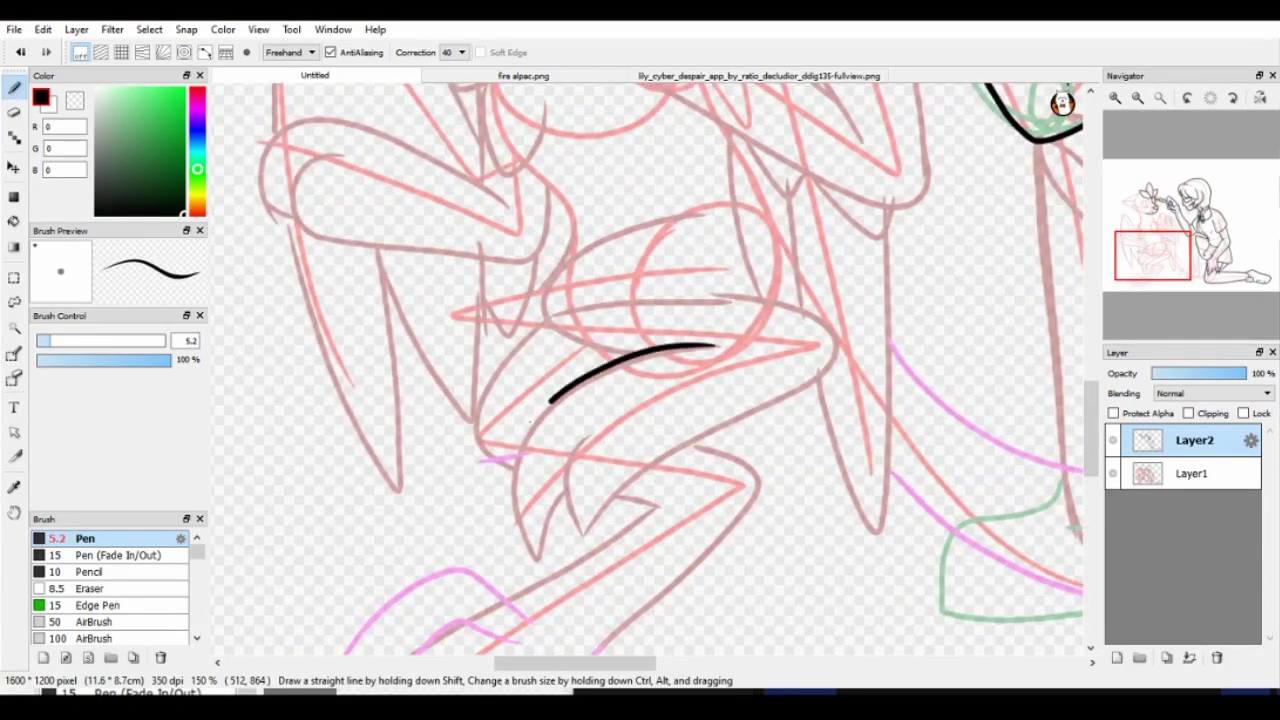
{"action": "left_click_drag", "start_coordinate": [576, 538], "coordinate": [712, 296]}
{"action": "left_click_drag", "start_coordinate": [520, 530], "coordinate": [566, 490]}
{"action": "key", "text": "ctrl+z"}
{"action": "left_click_drag", "start_coordinate": [666, 214], "coordinate": [636, 356]}
{"action": "left_click_drag", "start_coordinate": [540, 326], "coordinate": [736, 290]}
- Ink the creature's raised forelimb and its paw with oval toe and palm pads in black
{"action": "scroll", "coordinate": [773, 368], "scroll_direction": "up", "scroll_amount": 5}
{"action": "left_click_drag", "start_coordinate": [780, 495], "coordinate": [717, 329]}
{"action": "left_click_drag", "start_coordinate": [795, 293], "coordinate": [850, 545]}
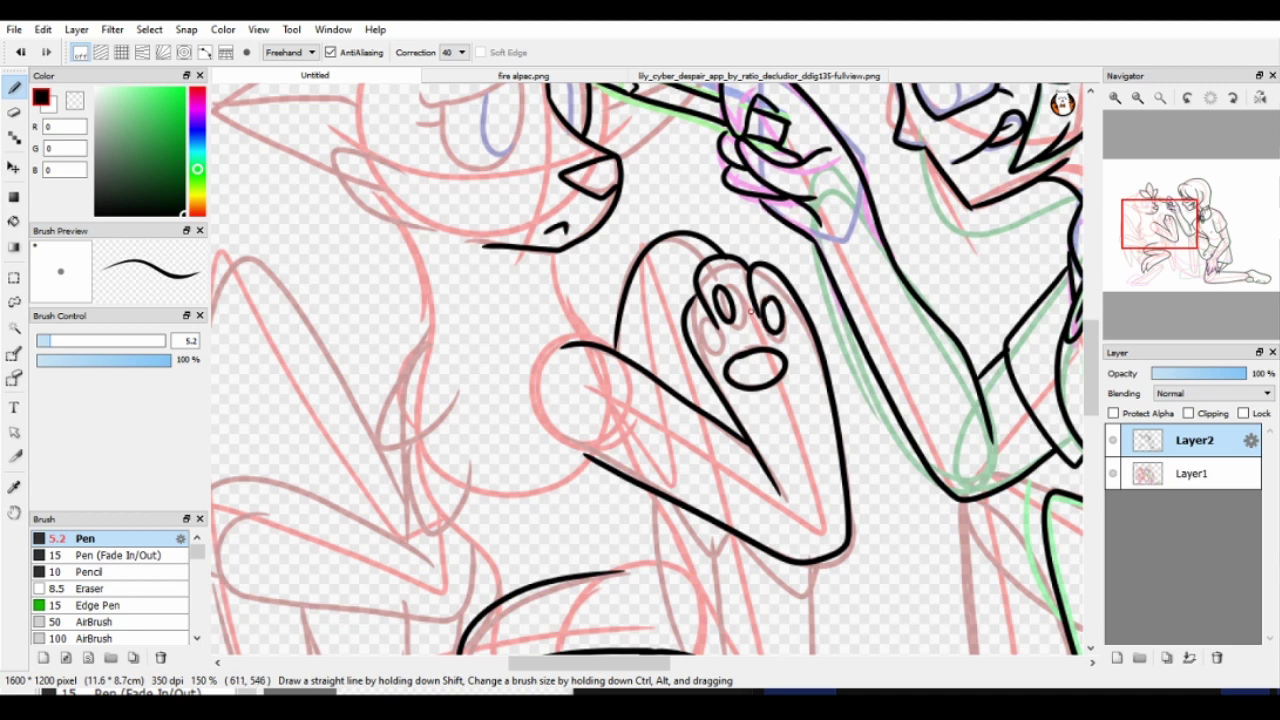
- Ink the creature's ears, near eye, cheek, neck and chest tufts in black
{"action": "left_click_drag", "start_coordinate": [425, 225], "coordinate": [686, 341]}
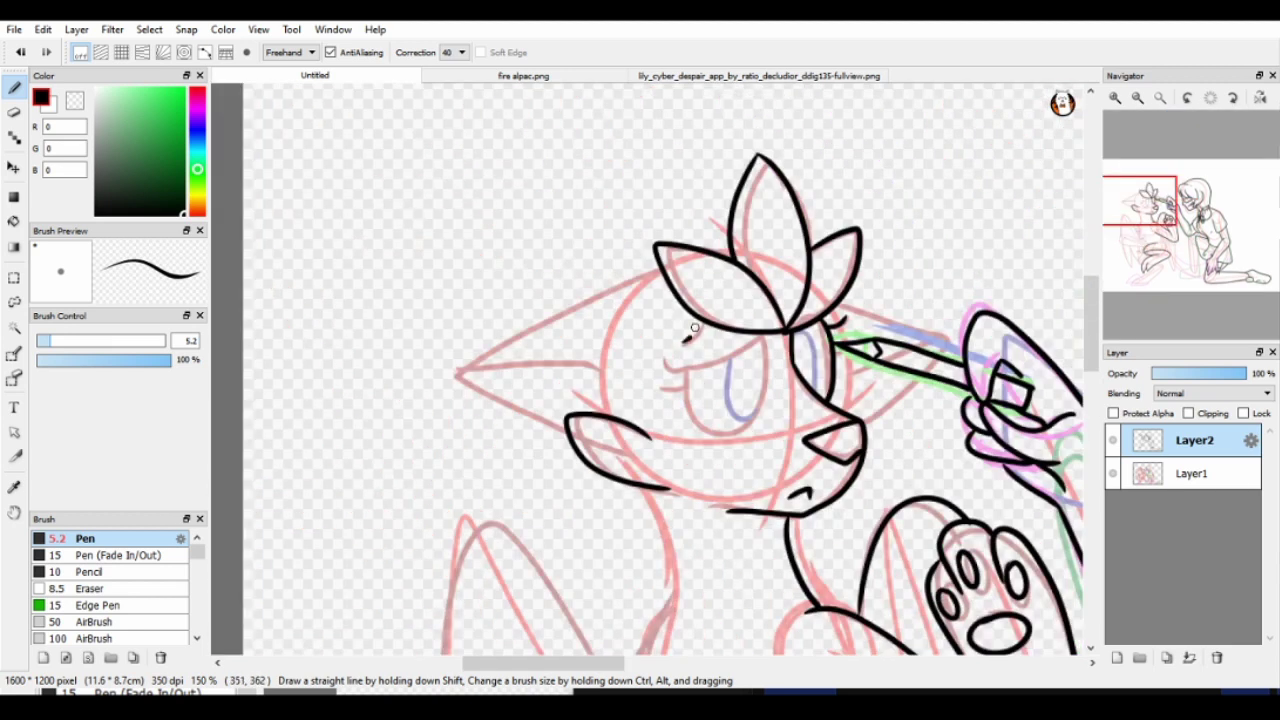
{"action": "left_click_drag", "start_coordinate": [658, 270], "coordinate": [522, 418]}
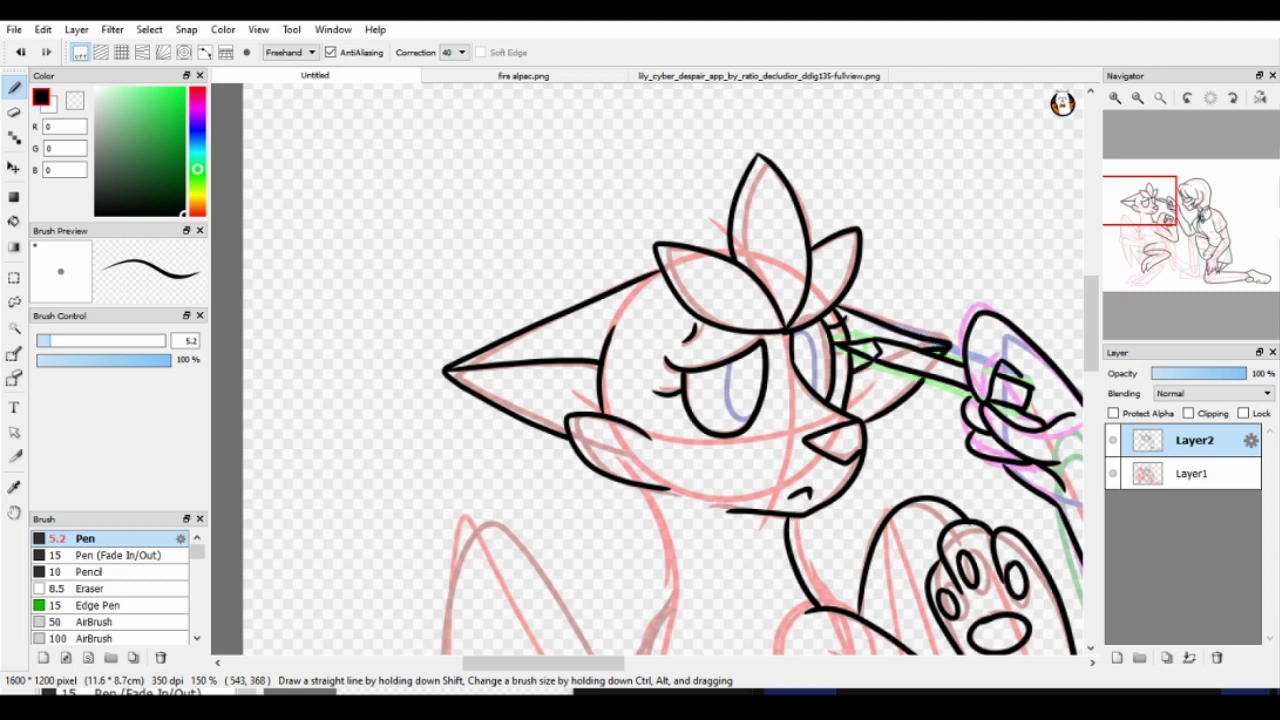
{"action": "left_click_drag", "start_coordinate": [949, 547], "coordinate": [799, 207]}
{"action": "left_click_drag", "start_coordinate": [520, 155], "coordinate": [466, 352]}
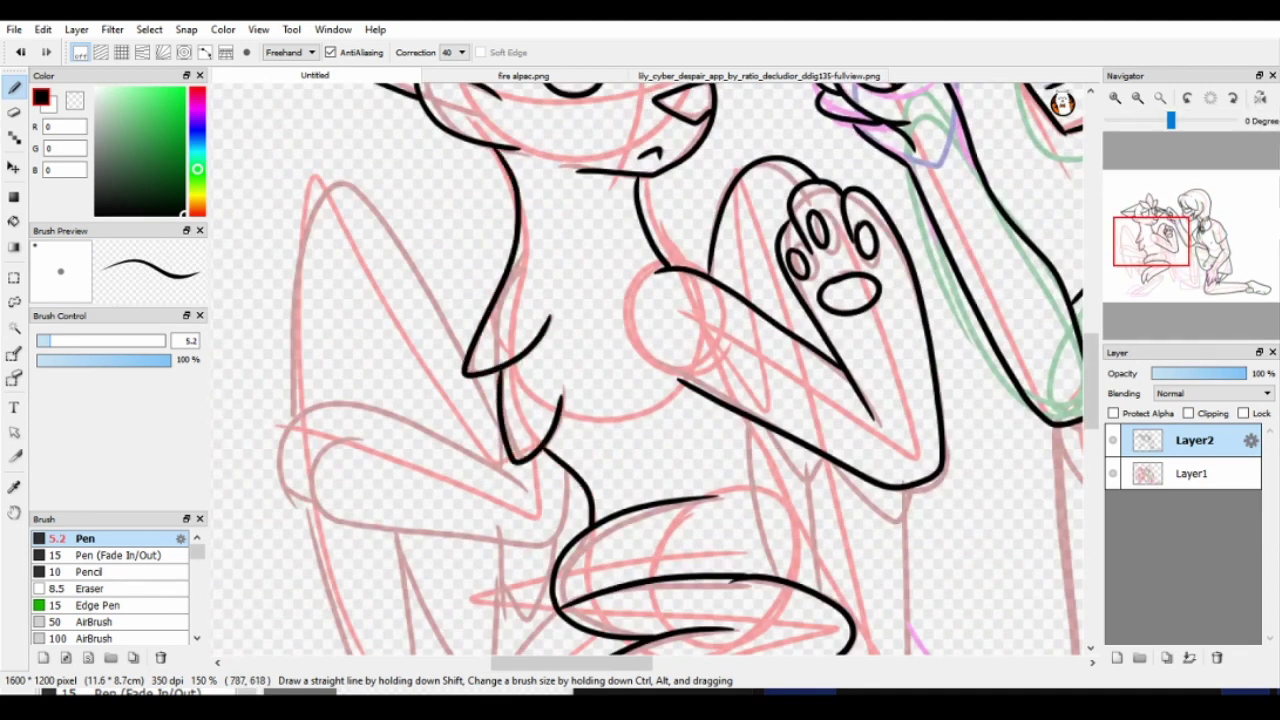
- Ink the long pointed feathers hanging below the creature's raised forelimb in black
{"action": "left_click_drag", "start_coordinate": [567, 470], "coordinate": [420, 320]}
{"action": "left_click_drag", "start_coordinate": [650, 350], "coordinate": [487, 170]}
{"action": "mouse_move", "coordinate": [487, 170]}
{"action": "left_mouse_down"}
{"action": "mouse_move", "coordinate": [494, 267]}
{"action": "mouse_move", "coordinate": [599, 261]}
{"action": "left_mouse_up"}
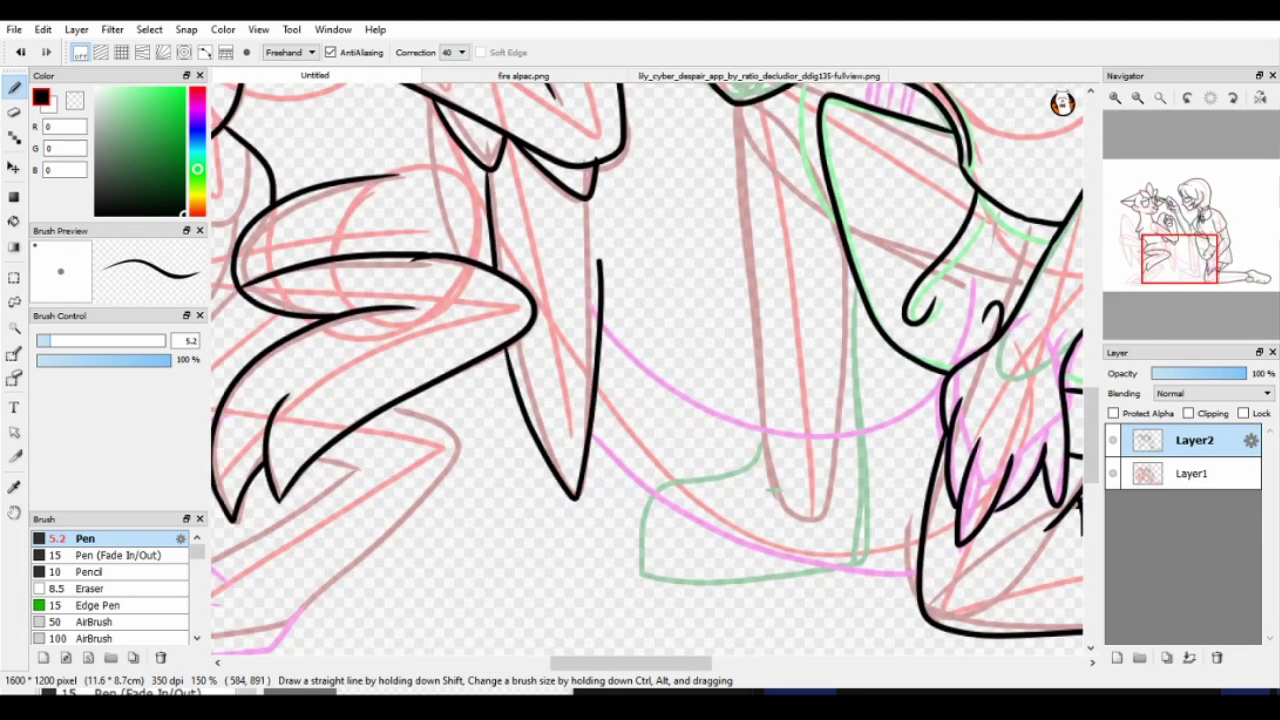
{"action": "left_click_drag", "start_coordinate": [454, 251], "coordinate": [249, 216]}
- Ink the creature's tail curving toward the kneeling figure, and the figure's upright shin and far foot in black
{"action": "left_click_drag", "start_coordinate": [394, 285], "coordinate": [582, 392]}
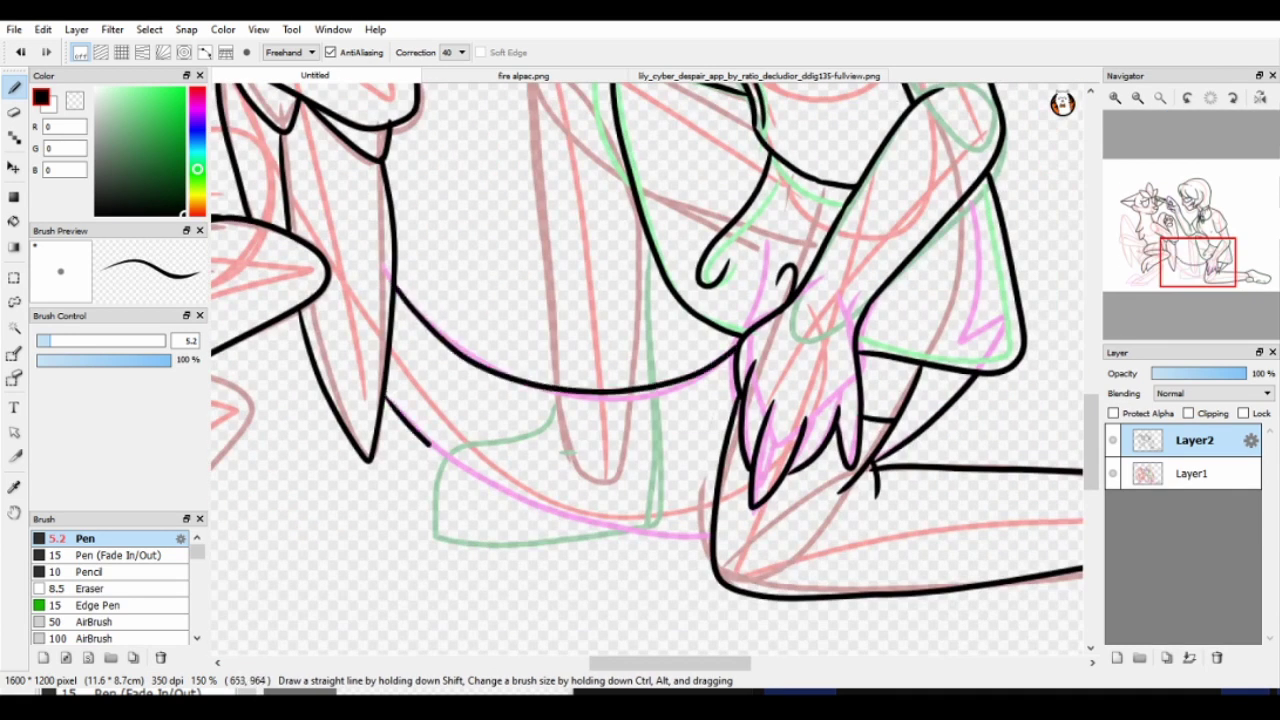
{"action": "left_click_drag", "start_coordinate": [430, 445], "coordinate": [712, 540]}
{"action": "left_click_drag", "start_coordinate": [566, 300], "coordinate": [646, 510]}
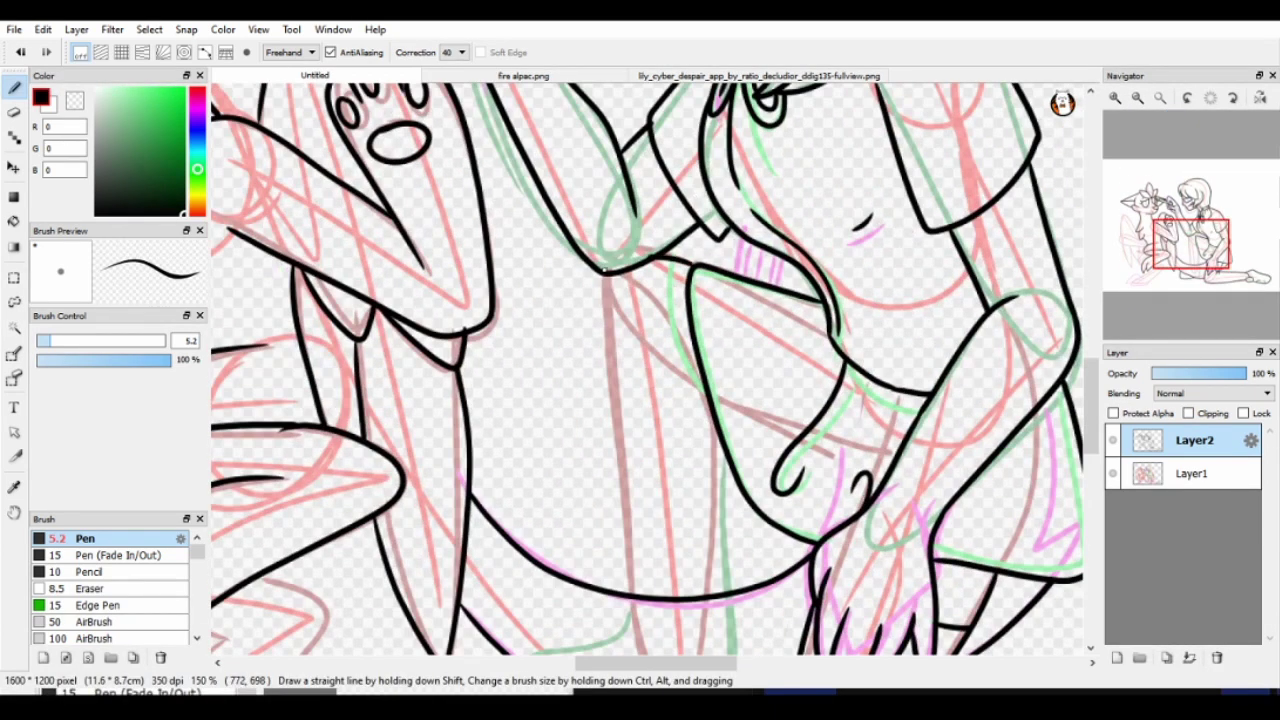
{"action": "left_click_drag", "start_coordinate": [773, 391], "coordinate": [1040, 260]}
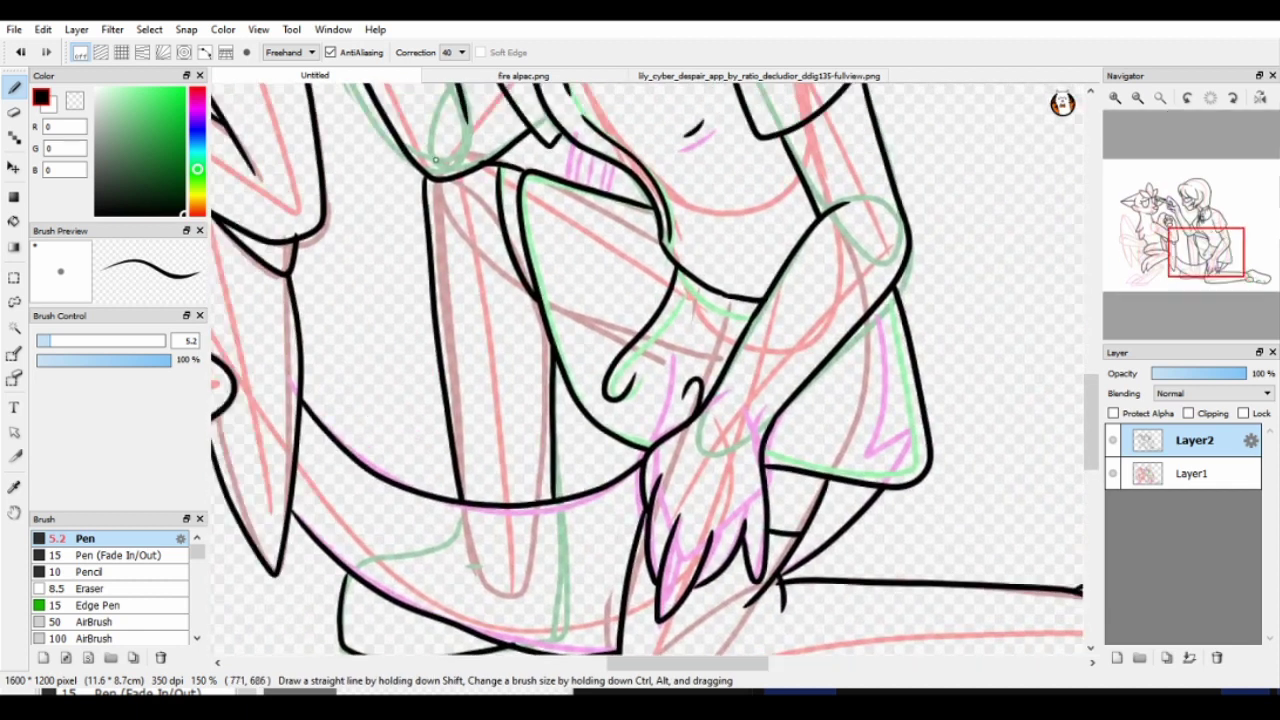
- Ink the creature's lower hind foot with its pointed toes in black
{"action": "left_click_drag", "start_coordinate": [380, 315], "coordinate": [666, 197]}
{"action": "left_click_drag", "start_coordinate": [597, 317], "coordinate": [645, 305]}
{"action": "left_click_drag", "start_coordinate": [642, 503], "coordinate": [583, 462]}
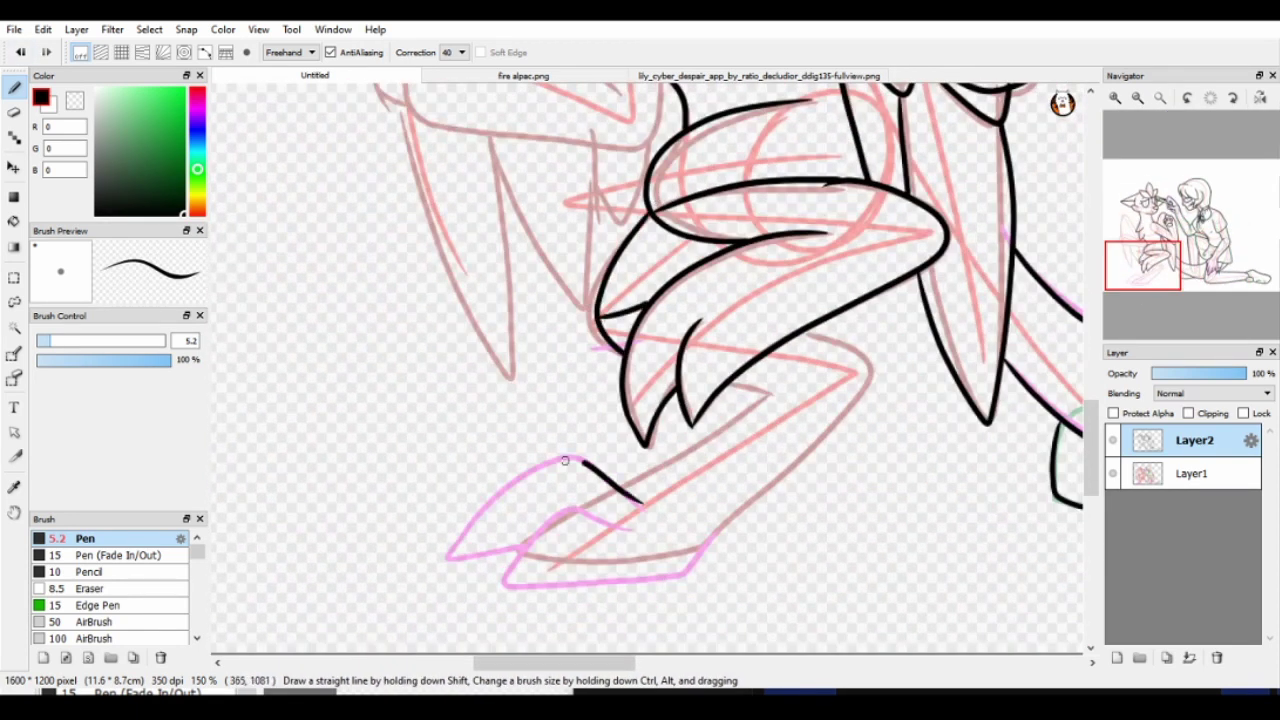
{"action": "mouse_move", "coordinate": [507, 580]}
{"action": "left_mouse_down"}
{"action": "mouse_move", "coordinate": [713, 558]}
{"action": "mouse_move", "coordinate": [830, 332]}
{"action": "left_mouse_up"}
{"action": "left_click_drag", "start_coordinate": [780, 382], "coordinate": [620, 490]}
{"action": "left_click_drag", "start_coordinate": [456, 553], "coordinate": [528, 546]}
- Ink the creature's near folded wing arm, upper wing and hanging feathers in black
{"action": "scroll", "coordinate": [489, 366], "scroll_direction": "up", "scroll_amount": 3}
{"action": "left_click_drag", "start_coordinate": [489, 368], "coordinate": [685, 434]}
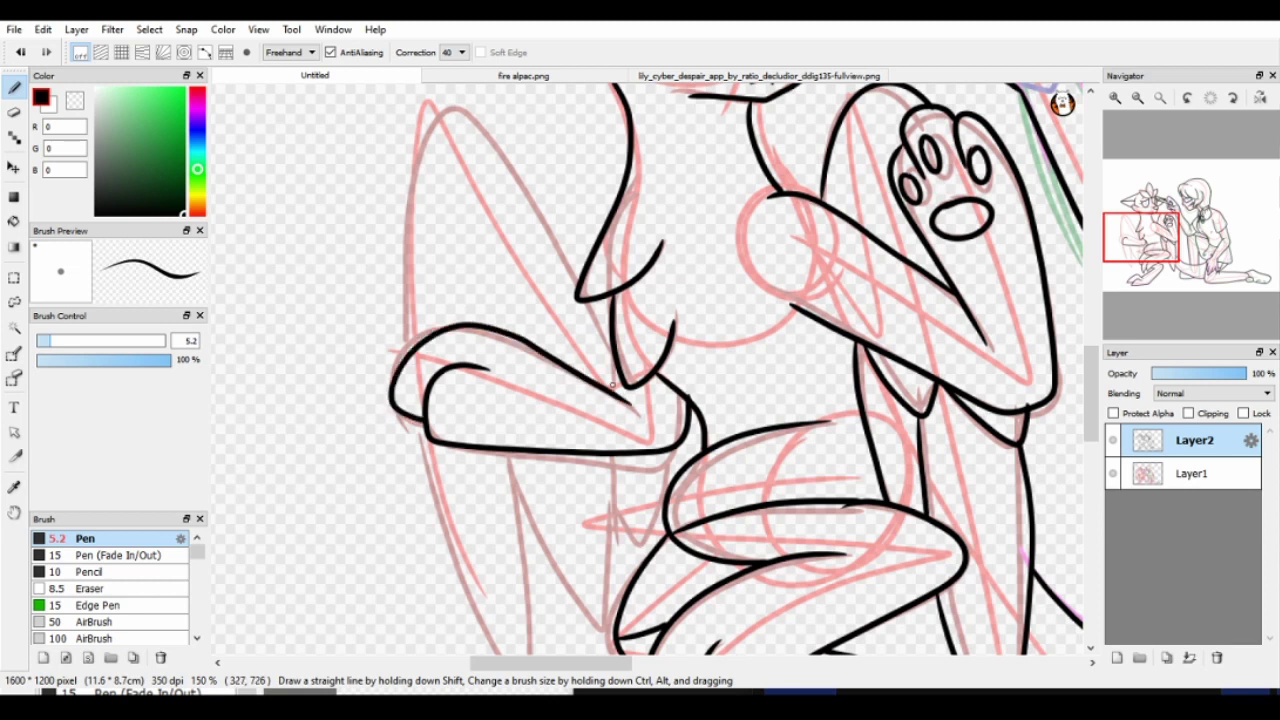
{"action": "left_click_drag", "start_coordinate": [590, 298], "coordinate": [530, 195]}
{"action": "mouse_move", "coordinate": [532, 130]}
{"action": "left_mouse_down"}
{"action": "mouse_move", "coordinate": [407, 290]}
{"action": "mouse_move", "coordinate": [412, 350]}
{"action": "mouse_move", "coordinate": [525, 343]}
{"action": "left_mouse_up"}
{"action": "scroll", "coordinate": [501, 341], "scroll_direction": "down", "scroll_amount": 3}
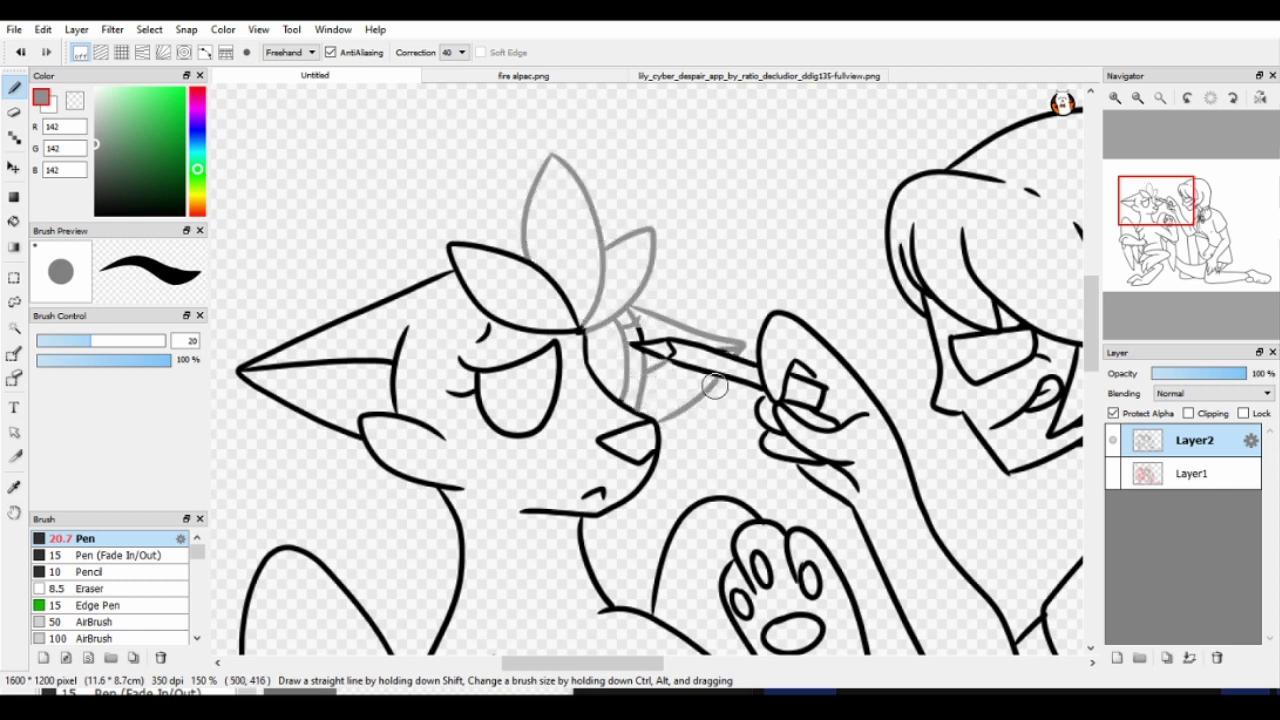
- Recolour the lines of the creature's raised forelimb, paw and hanging feathers grey (142, 142, 142) with alpha protected
{"action": "scroll", "coordinate": [724, 426], "scroll_direction": "down", "scroll_amount": 5}
{"action": "left_click_drag", "start_coordinate": [642, 308], "coordinate": [694, 471]}
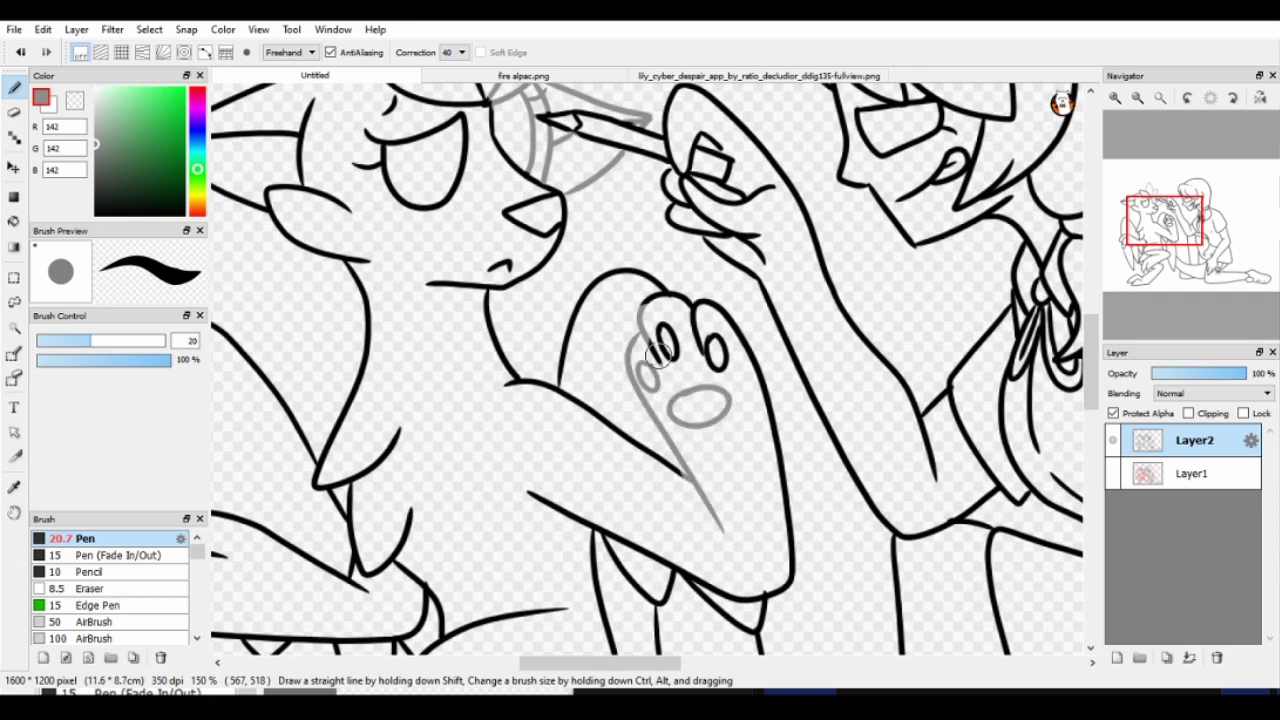
{"action": "left_click_drag", "start_coordinate": [700, 298], "coordinate": [778, 580]}
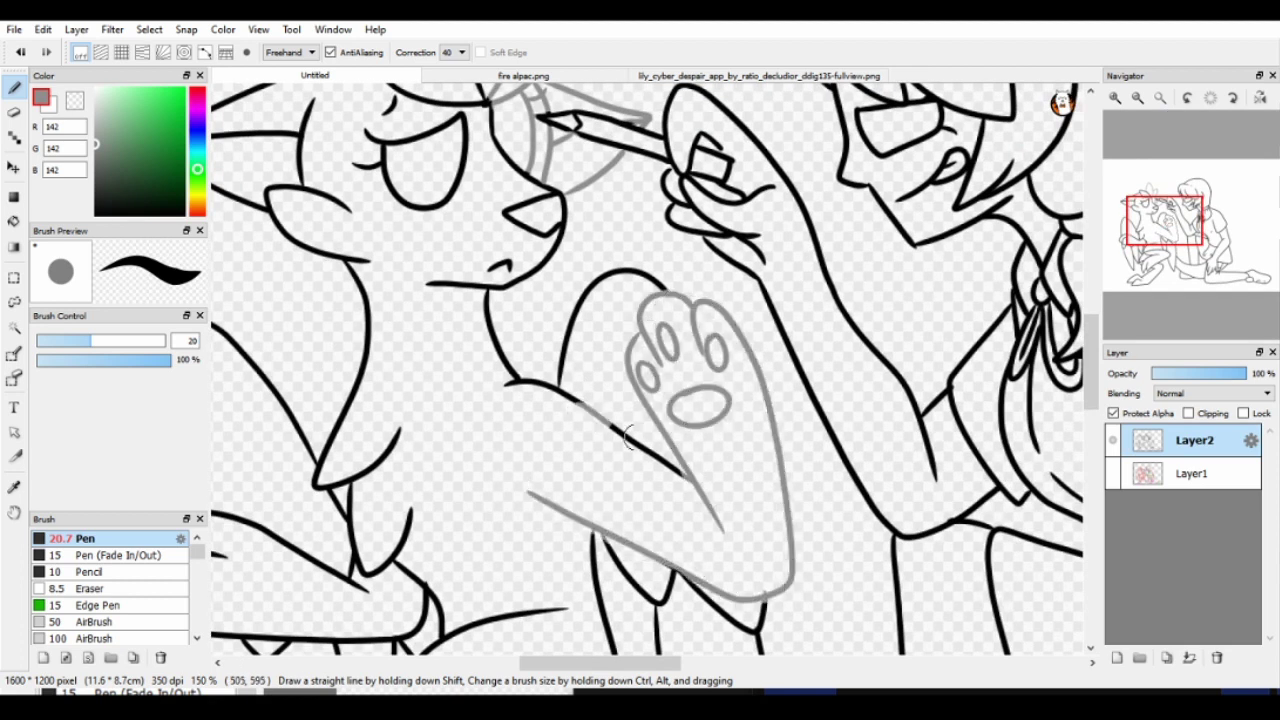
{"action": "scroll", "coordinate": [686, 314], "scroll_direction": "down", "scroll_amount": 5}
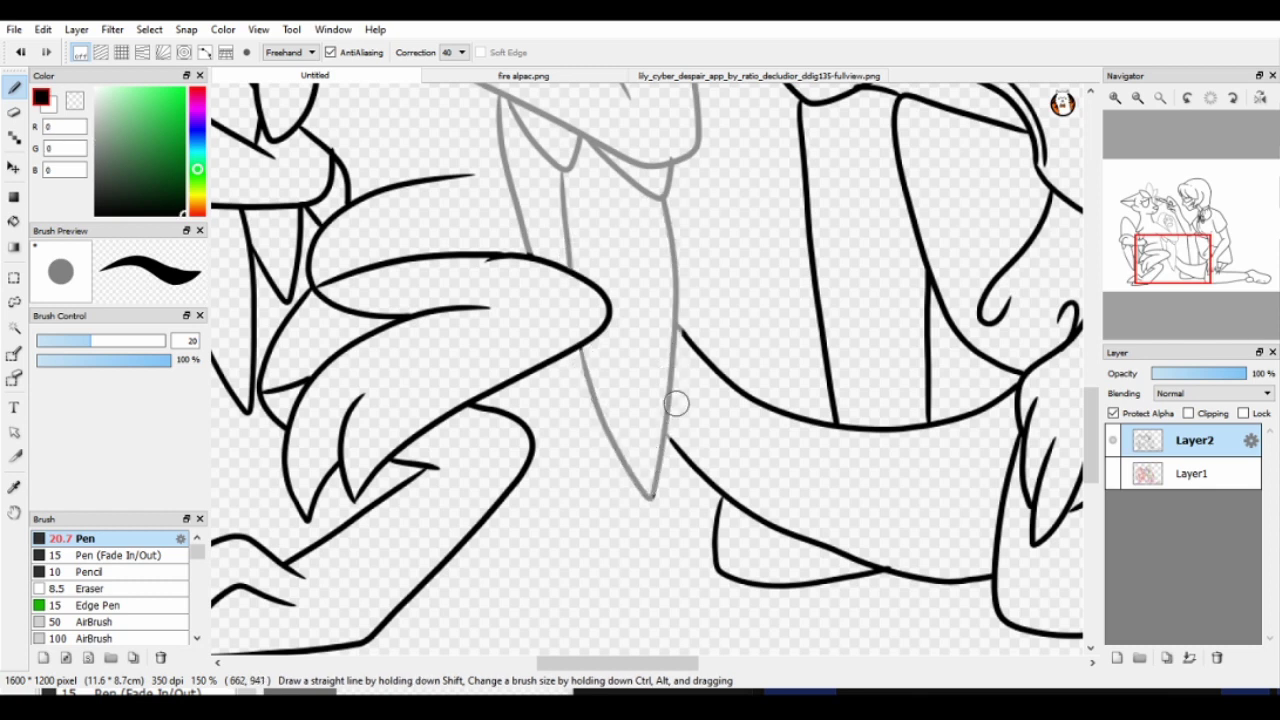
- Draw a grey shoulder circle and thin inner structure lines across the creature's raised forelimb and the far side of its face
{"action": "scroll", "coordinate": [866, 260], "scroll_direction": "up", "scroll_amount": 10}
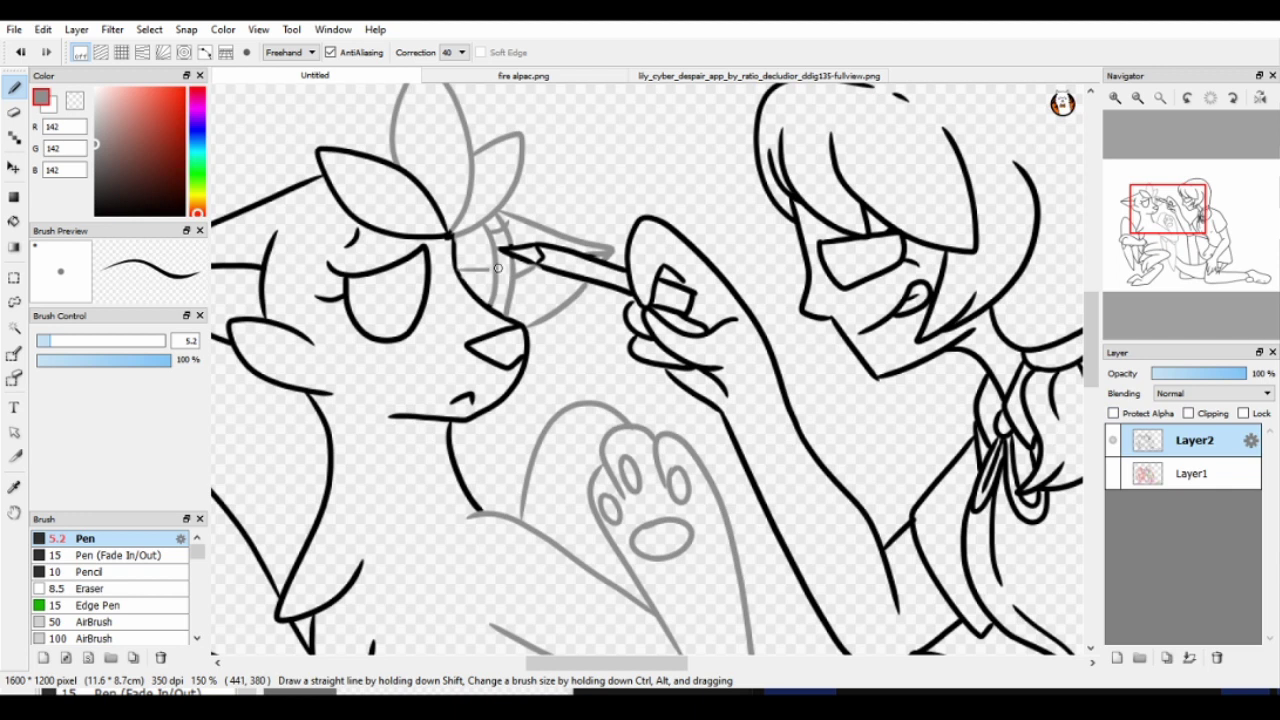
{"action": "scroll", "coordinate": [955, 425], "scroll_direction": "down", "scroll_amount": 3}
{"action": "scroll", "coordinate": [955, 425], "scroll_direction": "left", "scroll_amount": 2}
{"action": "left_click_drag", "start_coordinate": [682, 206], "coordinate": [700, 306]}
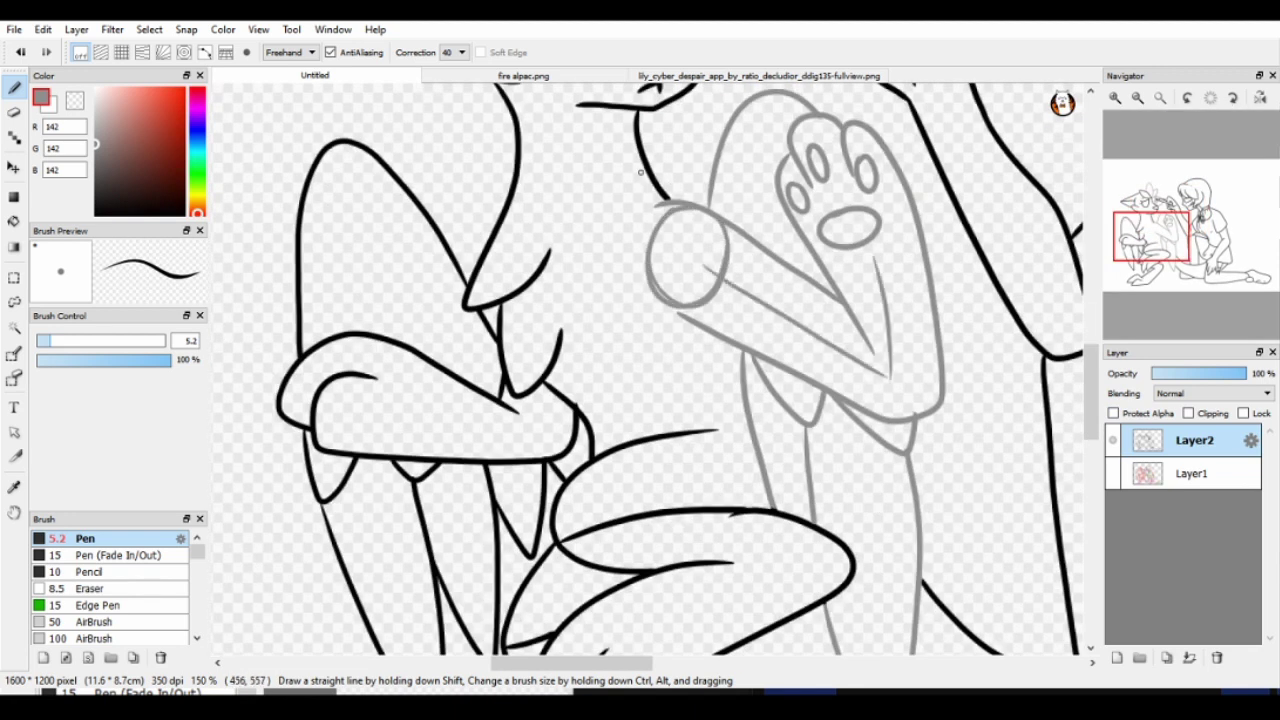
{"action": "left_click_drag", "start_coordinate": [682, 255], "coordinate": [905, 383]}
{"action": "left_click_drag", "start_coordinate": [832, 165], "coordinate": [905, 383]}
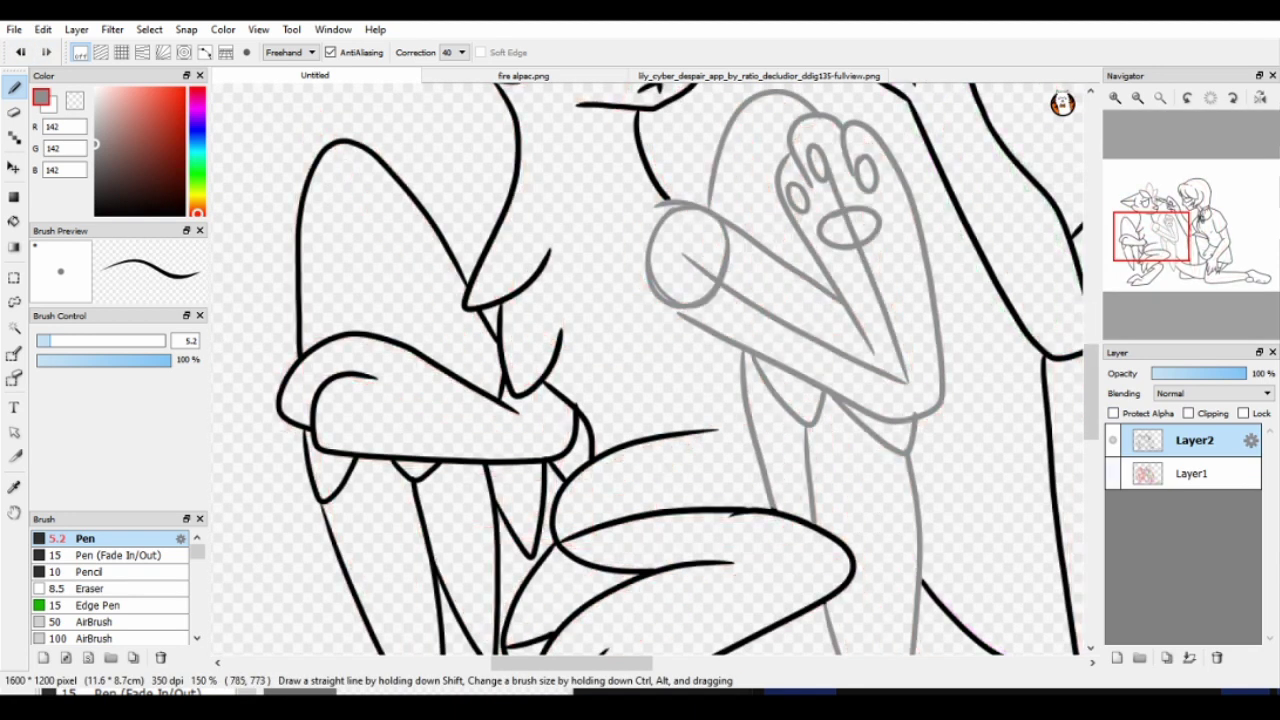
{"action": "scroll", "coordinate": [647, 376], "scroll_direction": "right", "scroll_amount": 2}
{"action": "scroll", "coordinate": [647, 376], "scroll_direction": "up", "scroll_amount": 5}
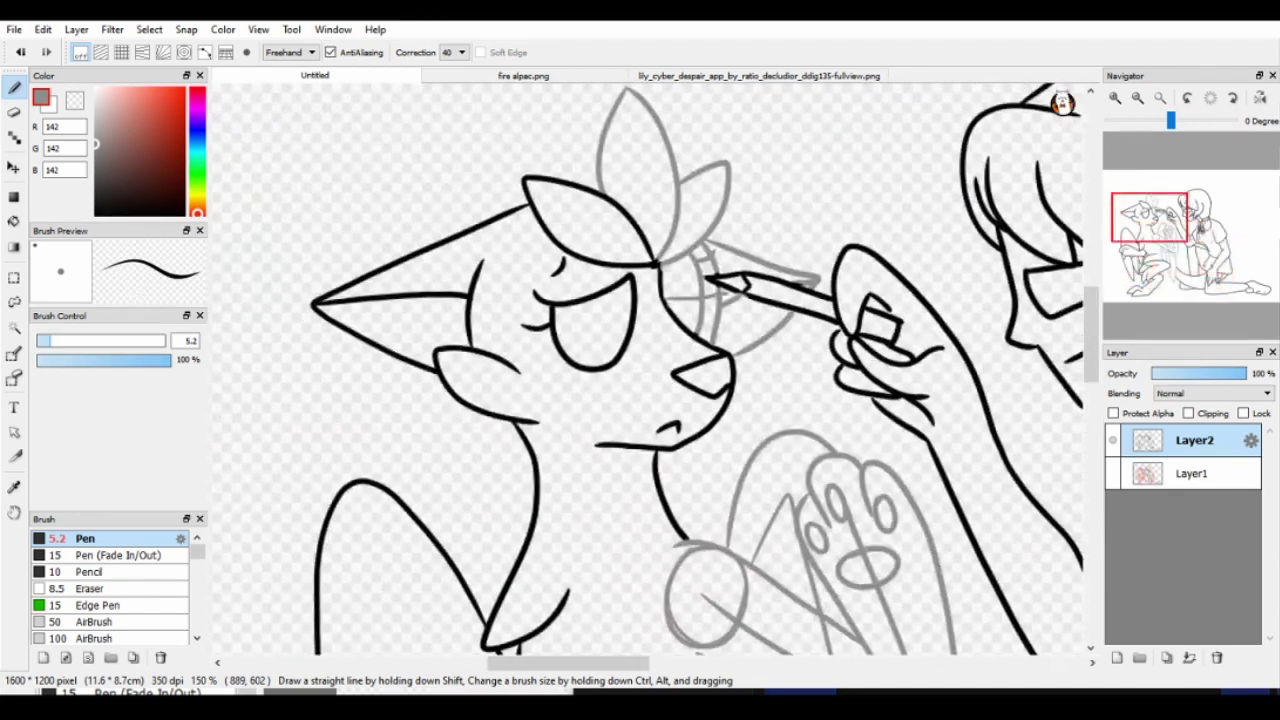
{"action": "scroll", "coordinate": [702, 355], "scroll_direction": "up", "scroll_amount": 1}
{"action": "scroll", "coordinate": [702, 355], "scroll_direction": "left", "scroll_amount": 1}
- Add a layer beneath the line art and outline a jagged fur edge along the creature's chest in orange-red (228, 87, 57)
{"action": "key", "text": "ctrl+0"}
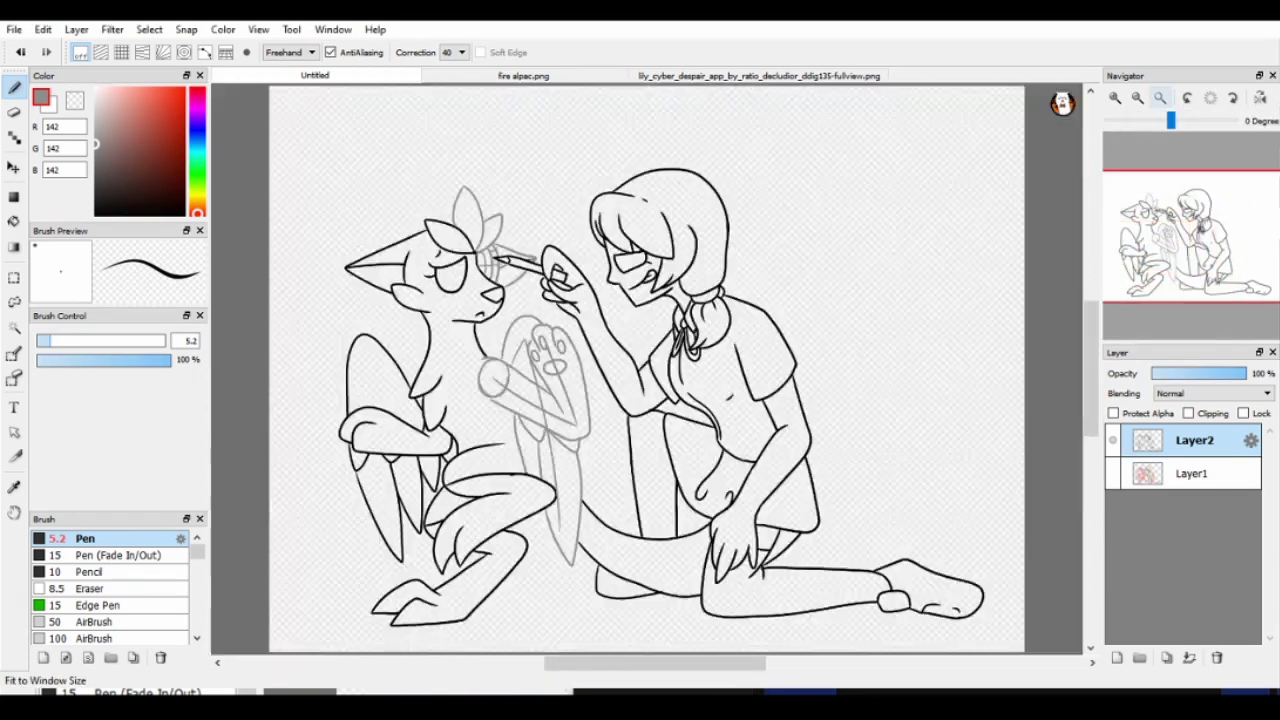
{"action": "key", "text": "ctrl+shift+n"}
{"action": "scroll", "coordinate": [553, 260], "scroll_direction": "up", "scroll_amount": 3}
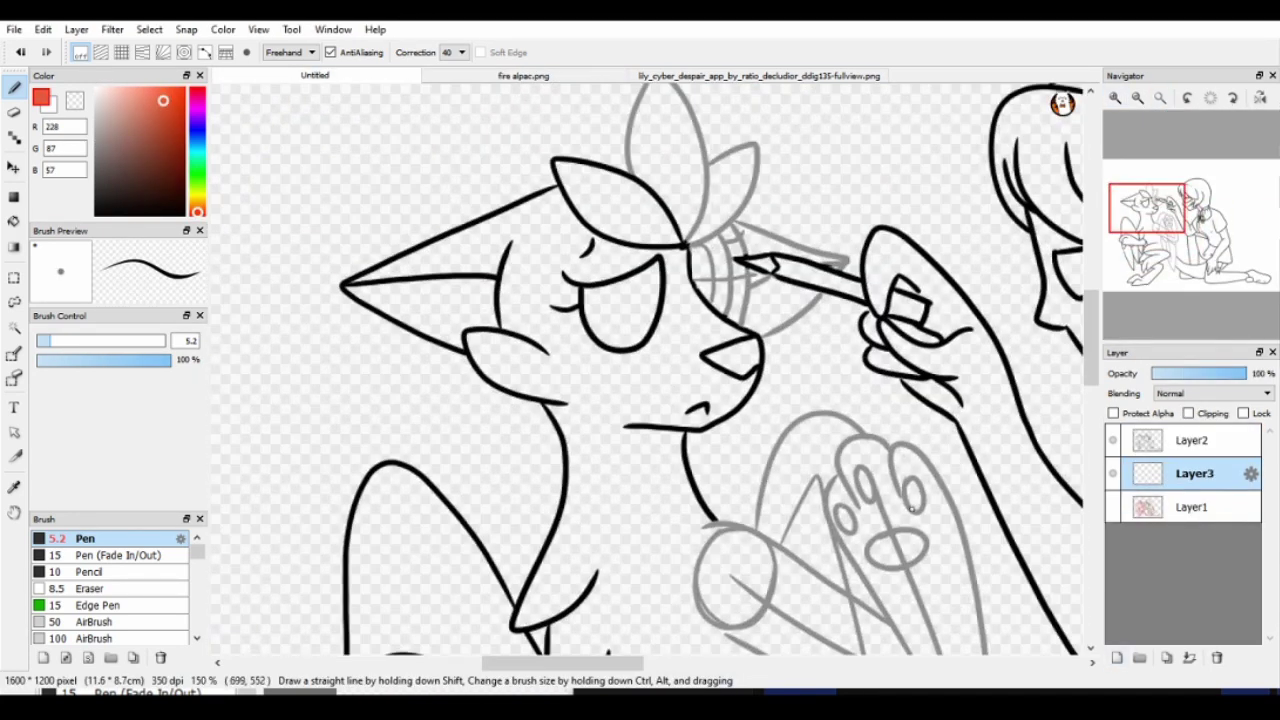
{"action": "scroll", "coordinate": [553, 260], "scroll_direction": "down", "scroll_amount": 4}
{"action": "key", "text": "ctrl+z"}
{"action": "left_click_drag", "start_coordinate": [516, 264], "coordinate": [502, 274]}
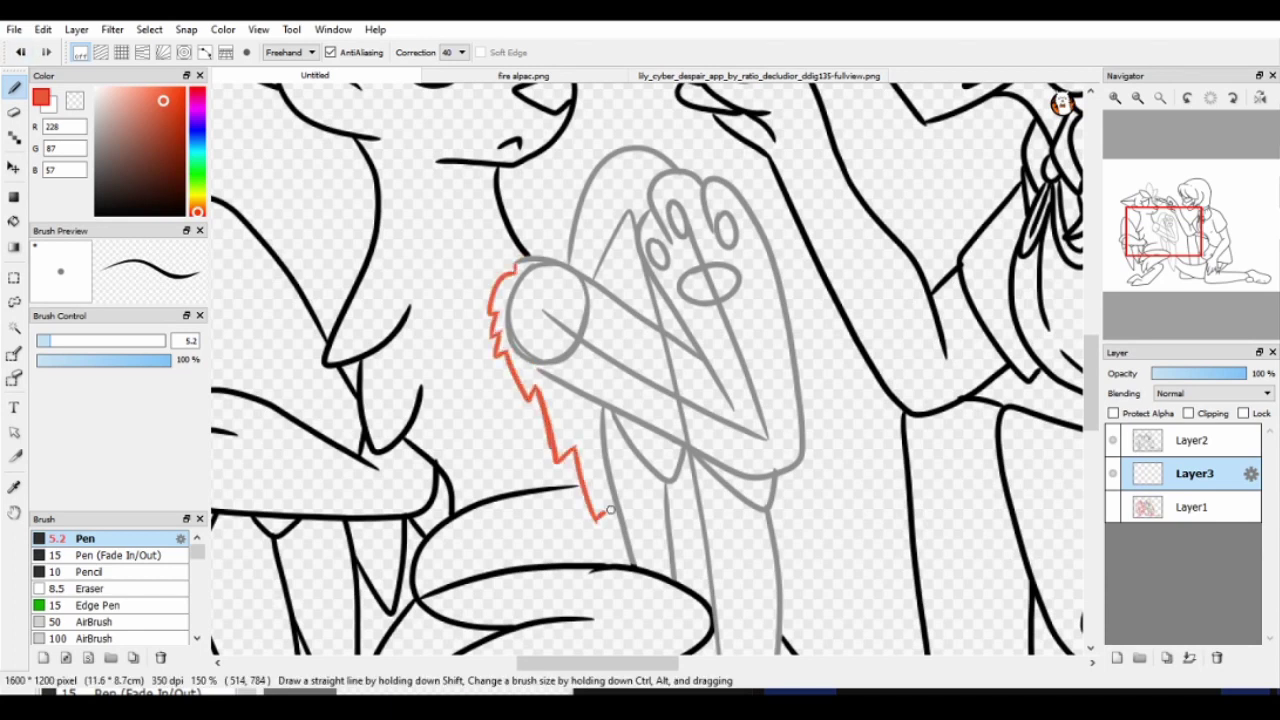
- Fill the creature's head, torso, wing arm and upper hind leg with the orange-red
{"action": "scroll", "coordinate": [620, 530], "scroll_direction": "up", "scroll_amount": 3}
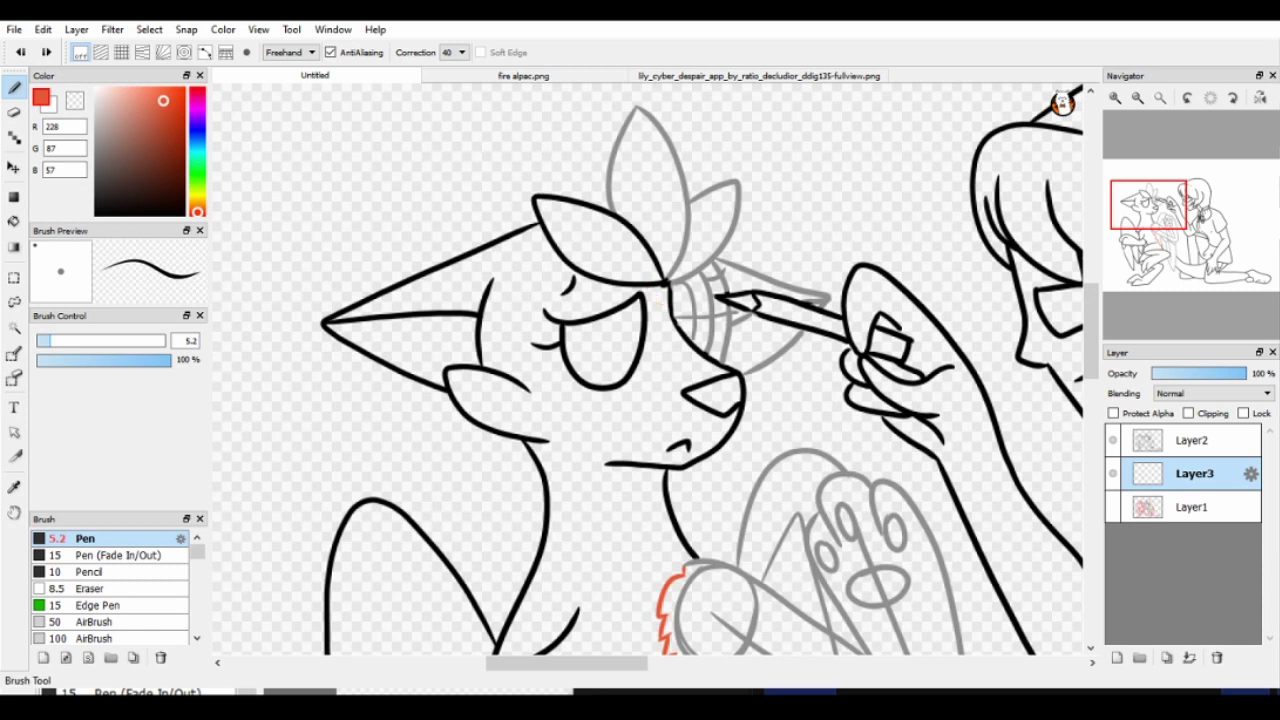
{"action": "key", "text": "g"}
{"action": "left_click", "coordinate": [580, 400]}
{"action": "scroll", "coordinate": [650, 370], "scroll_direction": "down", "scroll_amount": 5}
{"action": "left_click", "coordinate": [618, 540]}
{"action": "left_click", "coordinate": [450, 220]}
{"action": "left_click", "coordinate": [377, 410]}
{"action": "scroll", "coordinate": [650, 370], "scroll_direction": "right", "scroll_amount": 2}
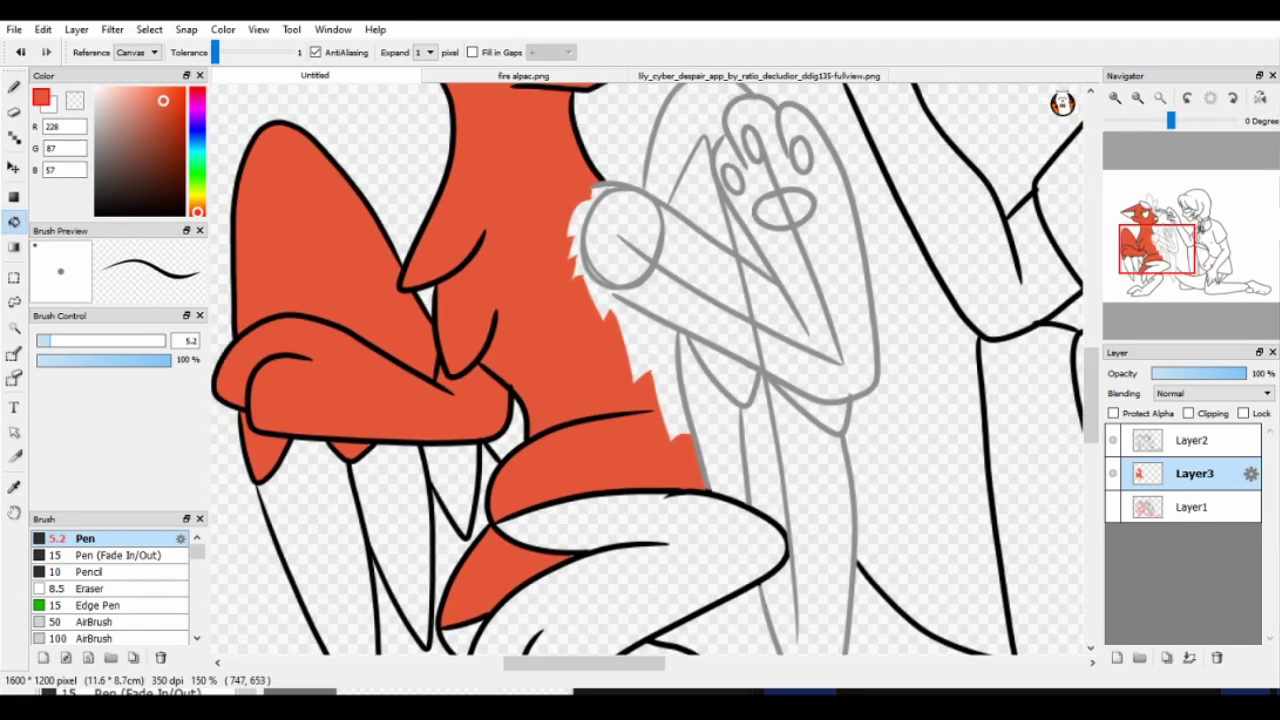
- Sample dark brown (62, 33, 27) from fire alpac.png and fill the creature's lower hind legs with it
{"action": "scroll", "coordinate": [650, 370], "scroll_direction": "up", "scroll_amount": 5}
{"action": "scroll", "coordinate": [650, 370], "scroll_direction": "down", "scroll_amount": 5}
{"action": "left_click", "coordinate": [523, 75]}
{"action": "left_click", "coordinate": [423, 571], "text": "alt"}
{"action": "left_click", "coordinate": [314, 75]}
{"action": "left_click", "coordinate": [600, 430]}
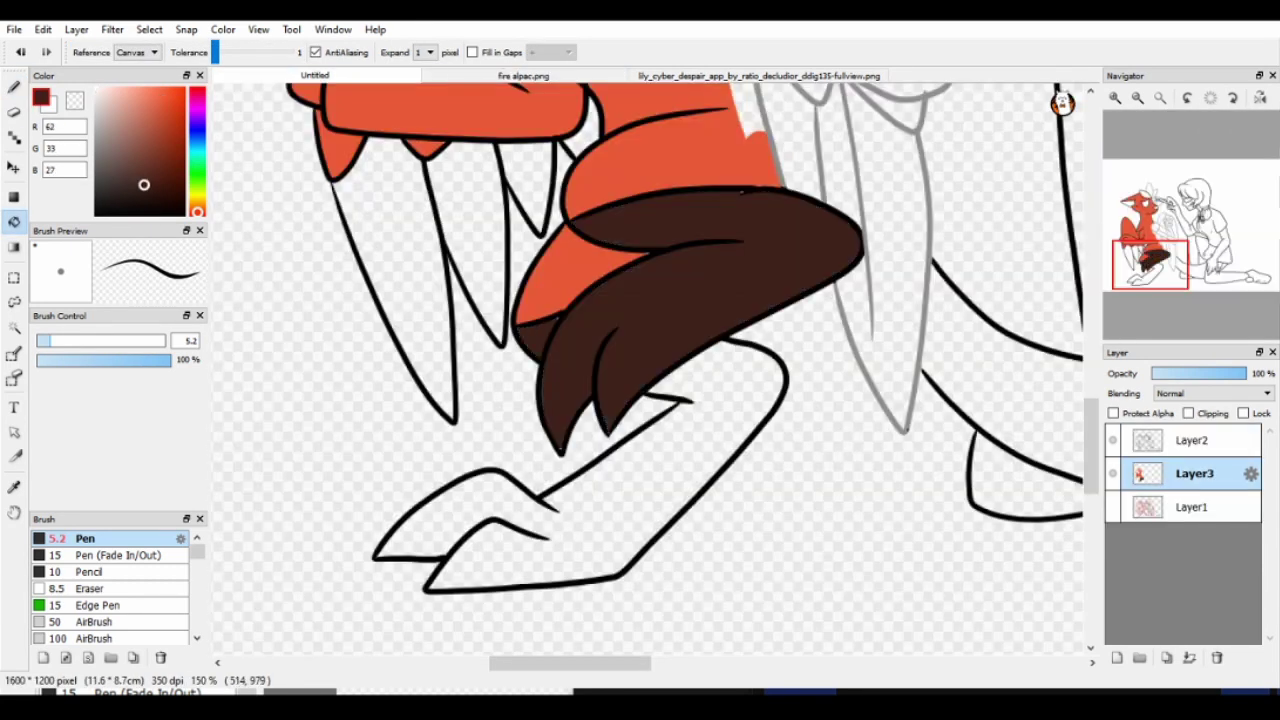
- Sample pale pink (246, 223, 217) from fire alpac.png, outline the wing arm and chest markings, and fill them
{"action": "scroll", "coordinate": [650, 370], "scroll_direction": "up", "scroll_amount": 5}
{"action": "left_click", "coordinate": [523, 75]}
{"action": "left_click", "coordinate": [666, 429], "text": "alt"}
{"action": "left_click", "coordinate": [314, 75]}
{"action": "key", "text": "b"}
{"action": "scroll", "coordinate": [650, 370], "scroll_direction": "down", "scroll_amount": 5}
{"action": "left_click_drag", "start_coordinate": [658, 306], "coordinate": [666, 384]}
{"action": "left_click_drag", "start_coordinate": [520, 300], "coordinate": [610, 390]}
{"action": "scroll", "coordinate": [650, 370], "scroll_direction": "right", "scroll_amount": 3}
{"action": "left_click_drag", "start_coordinate": [585, 150], "coordinate": [610, 280]}
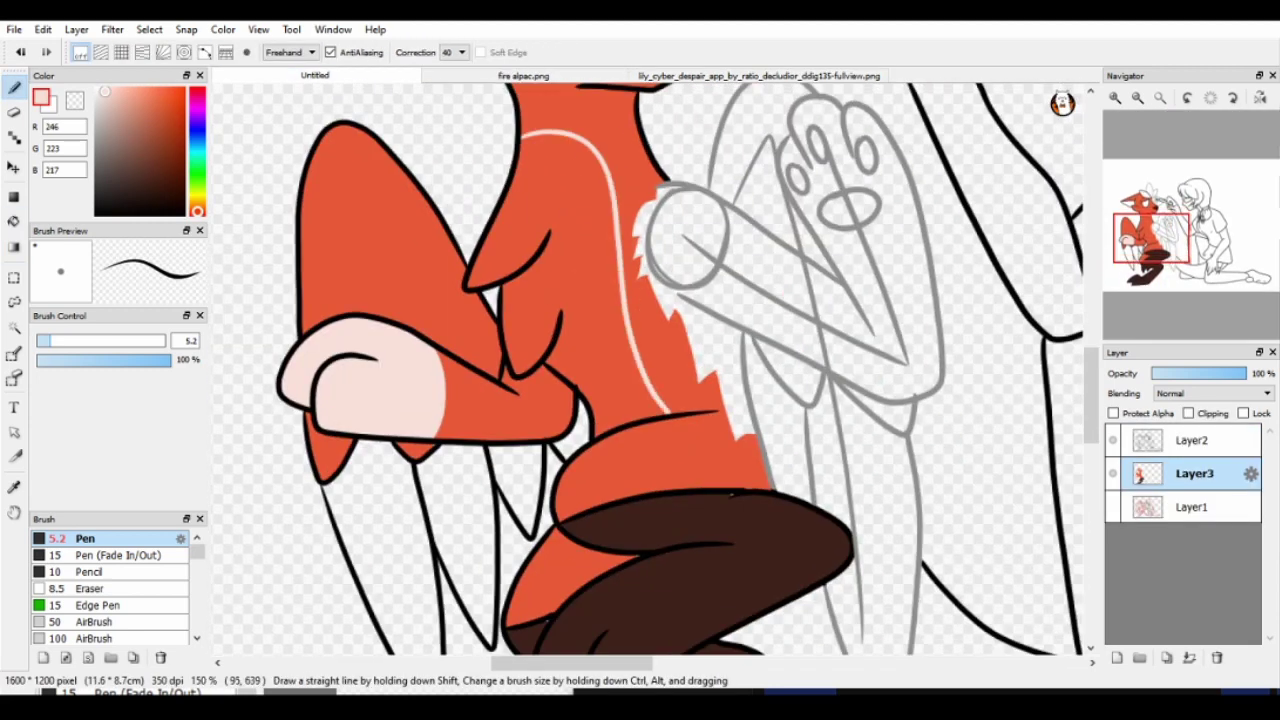
{"action": "key", "text": "g"}
{"action": "left_click", "coordinate": [600, 250]}
- Finish the base colours with an orange-red tail, a dark brown nose and a white eye
{"action": "left_click", "coordinate": [420, 350], "text": "alt"}
{"action": "scroll", "coordinate": [650, 370], "scroll_direction": "down", "scroll_amount": 5}
{"action": "scroll", "coordinate": [650, 370], "scroll_direction": "left", "scroll_amount": 5}
{"action": "scroll", "coordinate": [650, 370], "scroll_direction": "up", "scroll_amount": 5}
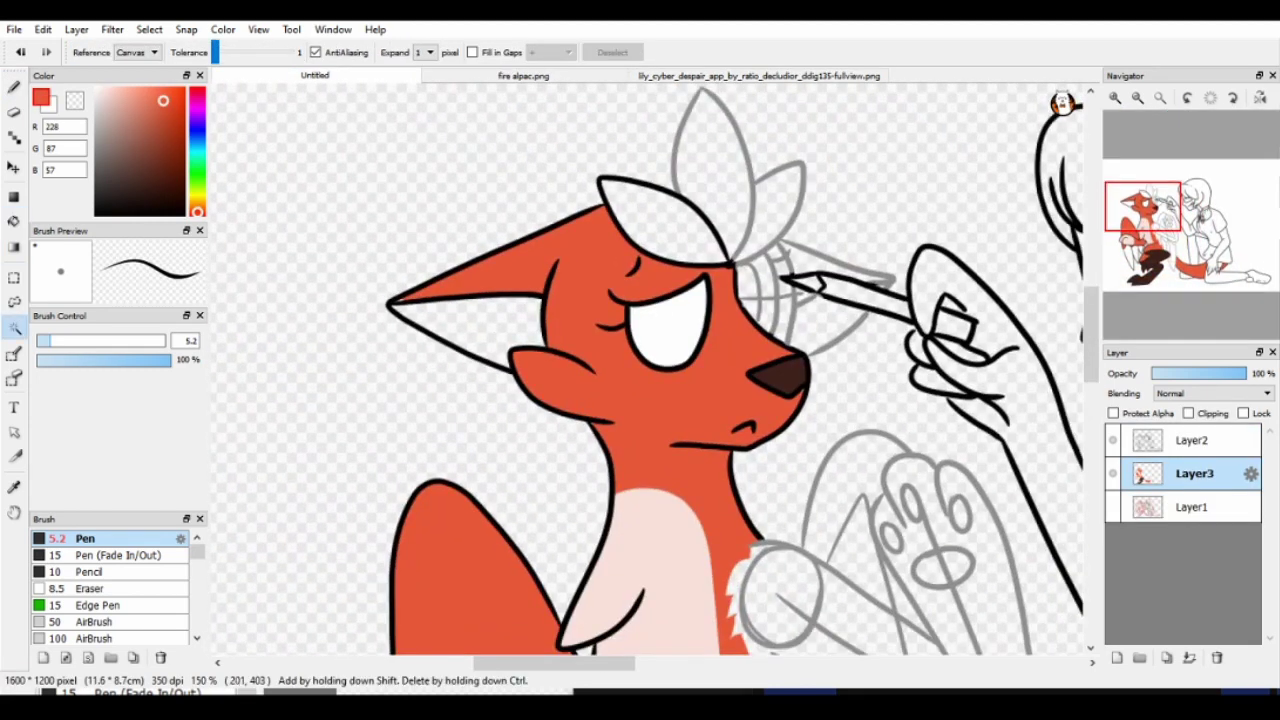
- Select the creature's ear interiors and its wing feathers together with the Magic Wand
{"action": "key", "text": "w"}
{"action": "left_click", "coordinate": [471, 386]}
{"action": "scroll", "coordinate": [650, 370], "scroll_direction": "down", "scroll_amount": 3}
{"action": "left_click", "coordinate": [580, 430], "text": "shift"}
- Sample orange (238, 166, 20) from fire alpac.png and paint it over the ear tips and the bases of the wing feathers
{"action": "left_click", "coordinate": [523, 75]}
{"action": "left_click", "coordinate": [400, 371], "text": "alt"}
{"action": "left_click", "coordinate": [314, 75]}
{"action": "key", "text": "b"}
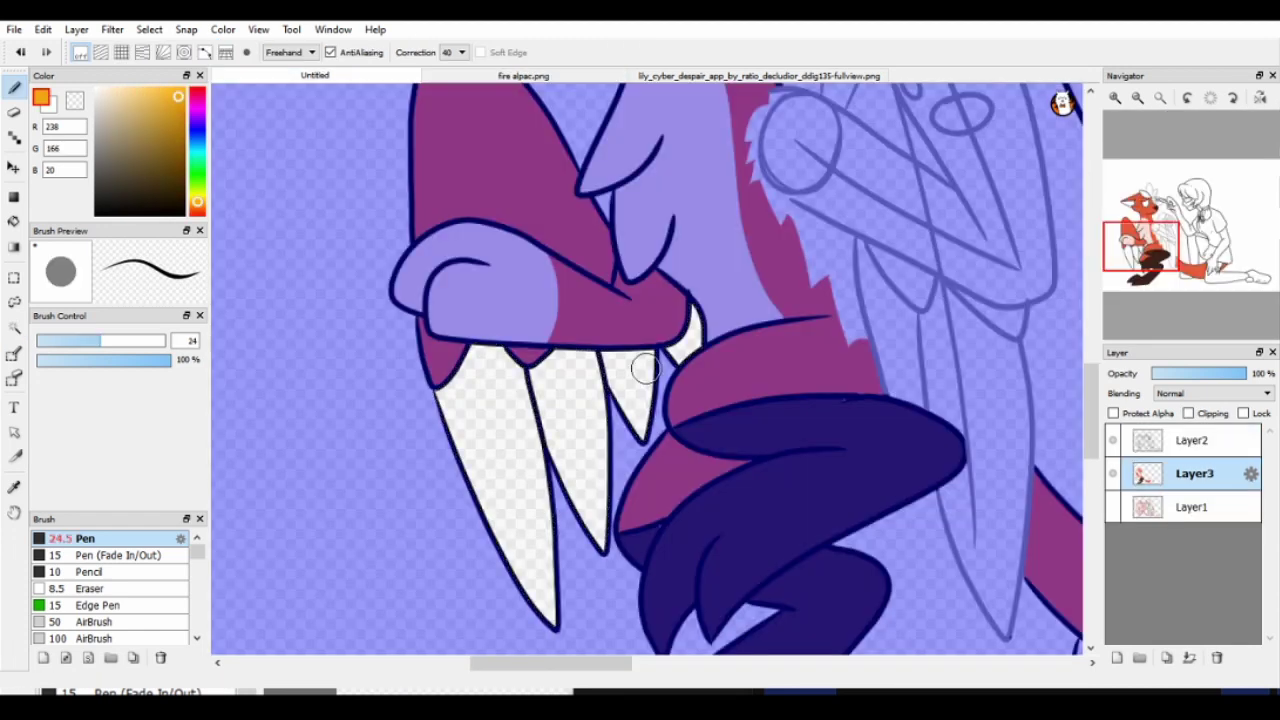
{"action": "scroll", "coordinate": [650, 370], "scroll_direction": "up", "scroll_amount": 5}
{"action": "left_click_drag", "start_coordinate": [475, 250], "coordinate": [515, 258]}
{"action": "left_click_drag", "start_coordinate": [682, 128], "coordinate": [675, 160]}
{"action": "scroll", "coordinate": [676, 163], "scroll_direction": "down", "scroll_amount": 5}
{"action": "mouse_move", "coordinate": [610, 350]}
{"action": "left_mouse_down"}
{"action": "mouse_move", "coordinate": [830, 315]}
{"action": "mouse_move", "coordinate": [865, 275]}
{"action": "left_mouse_up"}
{"action": "key", "text": "e"}
- Sample yellow from fire alpac.png and paint the second rainbow band across the feathers and ears
{"action": "left_click", "coordinate": [523, 75]}
{"action": "left_click", "coordinate": [500, 229], "text": "alt"}
{"action": "left_click", "coordinate": [314, 75]}
{"action": "key", "text": "b"}
{"action": "left_click_drag", "start_coordinate": [612, 370], "coordinate": [820, 332]}
{"action": "mouse_move", "coordinate": [722, 358]}
{"action": "left_mouse_down"}
{"action": "mouse_move", "coordinate": [830, 320]}
{"action": "mouse_move", "coordinate": [865, 280]}
{"action": "left_mouse_up"}
{"action": "scroll", "coordinate": [860, 290], "scroll_direction": "up", "scroll_amount": 5}
{"action": "left_click_drag", "start_coordinate": [700, 190], "coordinate": [790, 215]}
- Sample green (170, 238, 63) from fire alpac.png and paint the third rainbow band on the ears and feathers
{"action": "left_click", "coordinate": [523, 75]}
{"action": "left_click", "coordinate": [442, 200], "text": "alt"}
{"action": "left_click", "coordinate": [314, 75]}
{"action": "left_click_drag", "start_coordinate": [700, 230], "coordinate": [790, 160]}
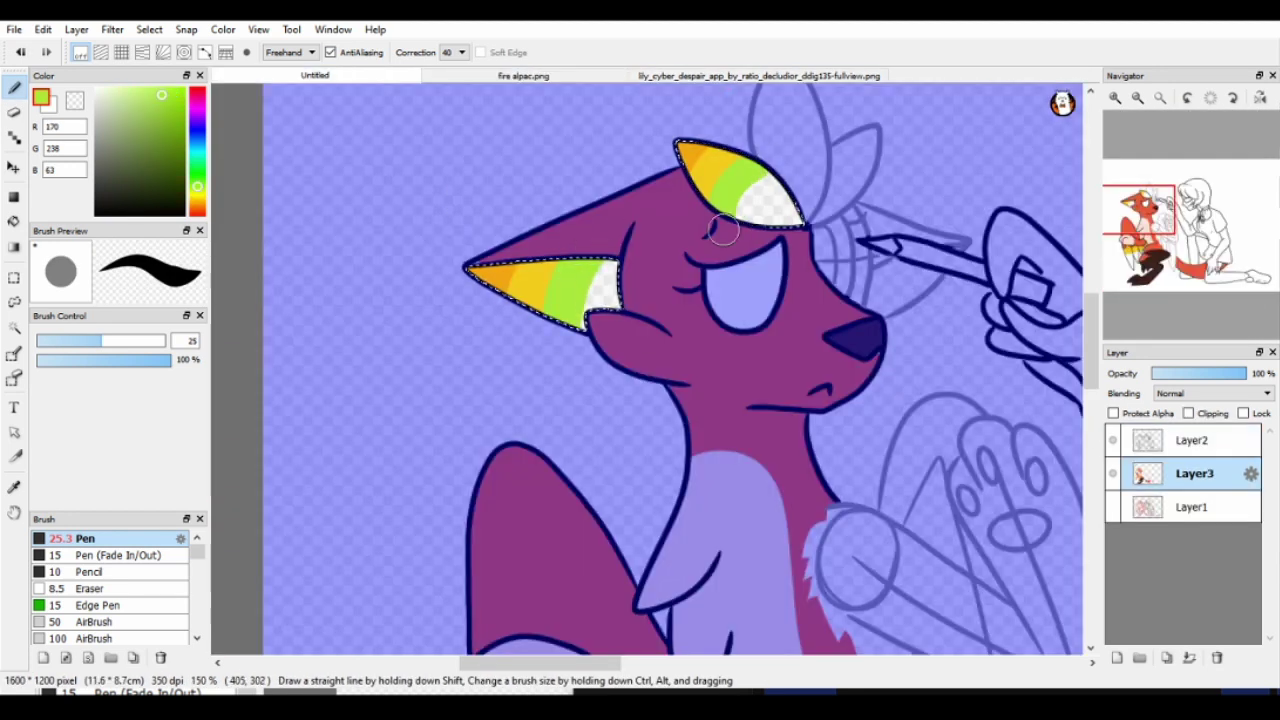
{"action": "scroll", "coordinate": [728, 335], "scroll_direction": "down", "scroll_amount": 5}
- Complete the rainbow on the feathers and ears with blue and violet (99, 63, 233) bands sampled from fire alpac.png
{"action": "left_click", "coordinate": [523, 75]}
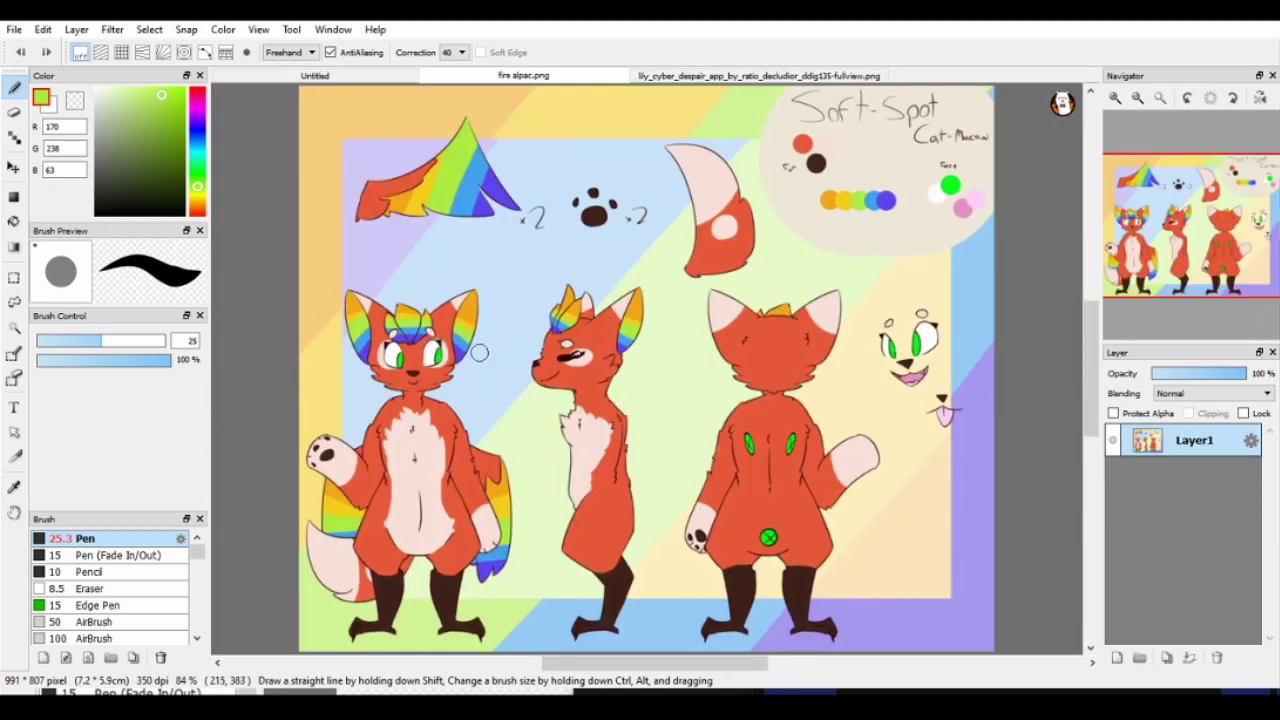
{"action": "left_click", "coordinate": [470, 200], "text": "alt"}
{"action": "left_click", "coordinate": [314, 75]}
{"action": "left_click", "coordinate": [523, 75]}
{"action": "left_click", "coordinate": [455, 215], "text": "alt"}
{"action": "left_click", "coordinate": [314, 75]}
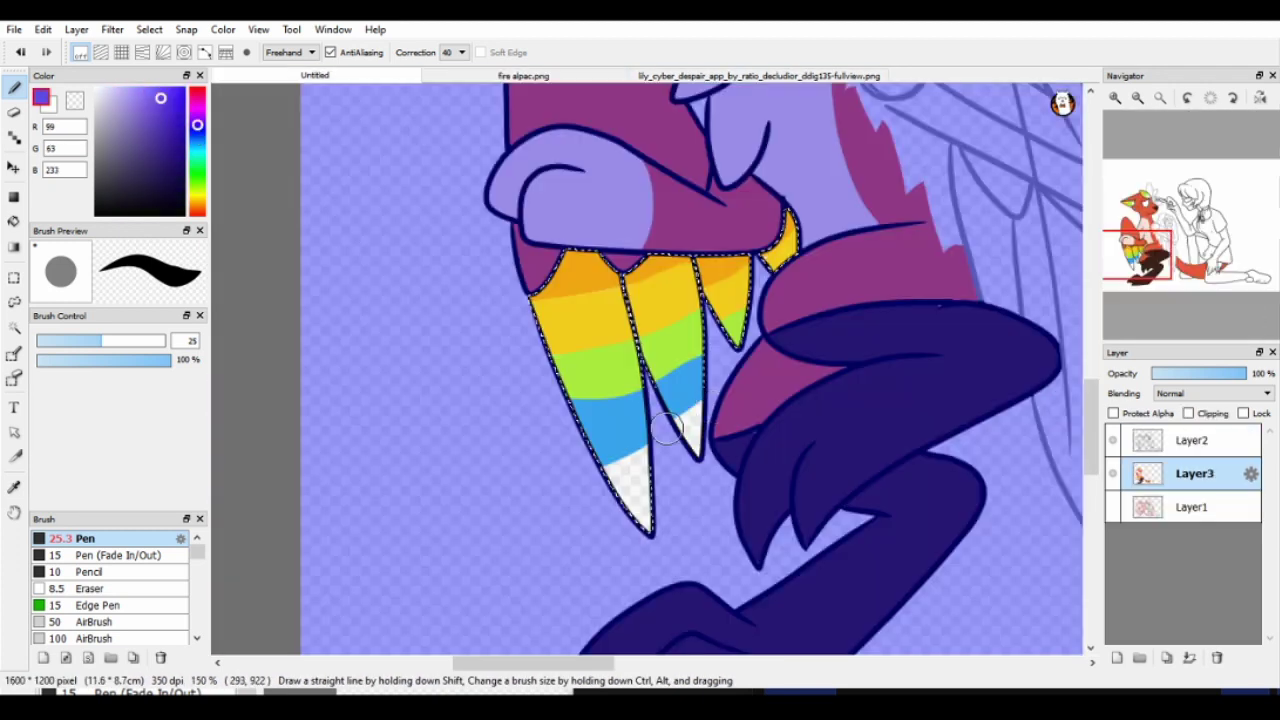
{"action": "scroll", "coordinate": [645, 480], "scroll_direction": "up", "scroll_amount": 6}
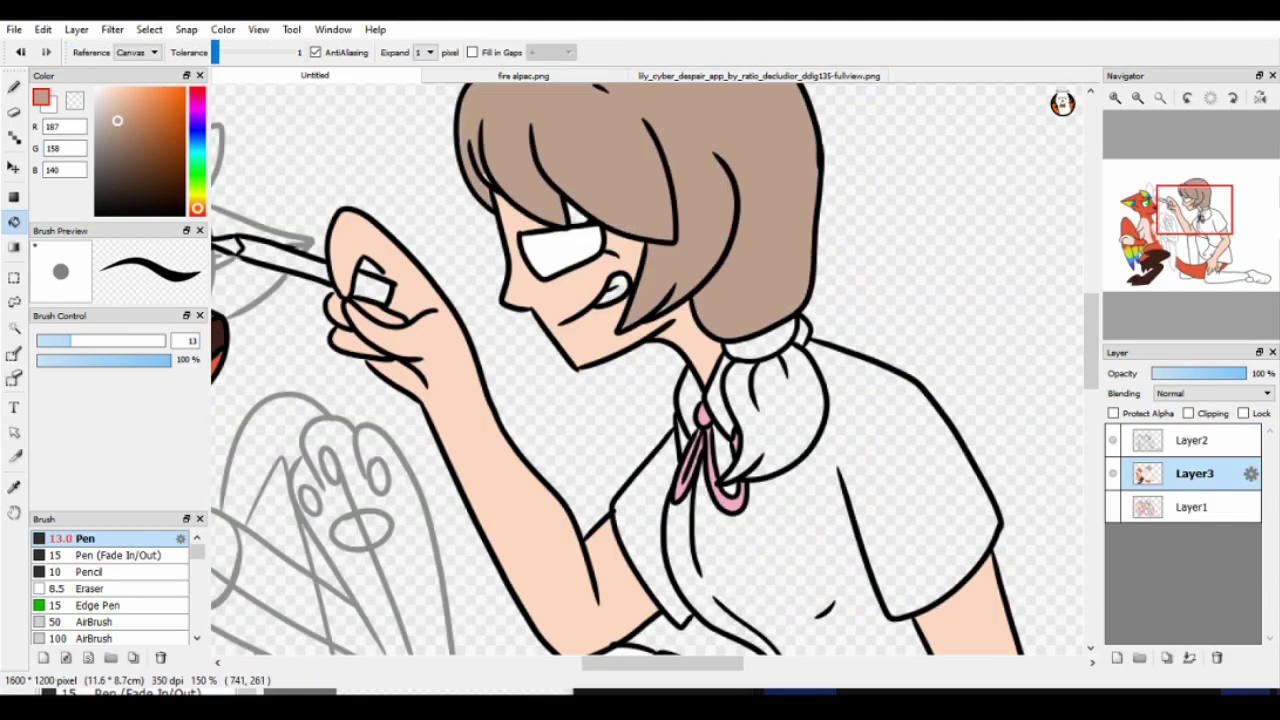
- Fill the human's ponytail with brown (187, 158, 140), and ink and fill the lock of hair behind the chin
{"action": "left_click", "coordinate": [775, 440]}
{"action": "key", "text": "b"}
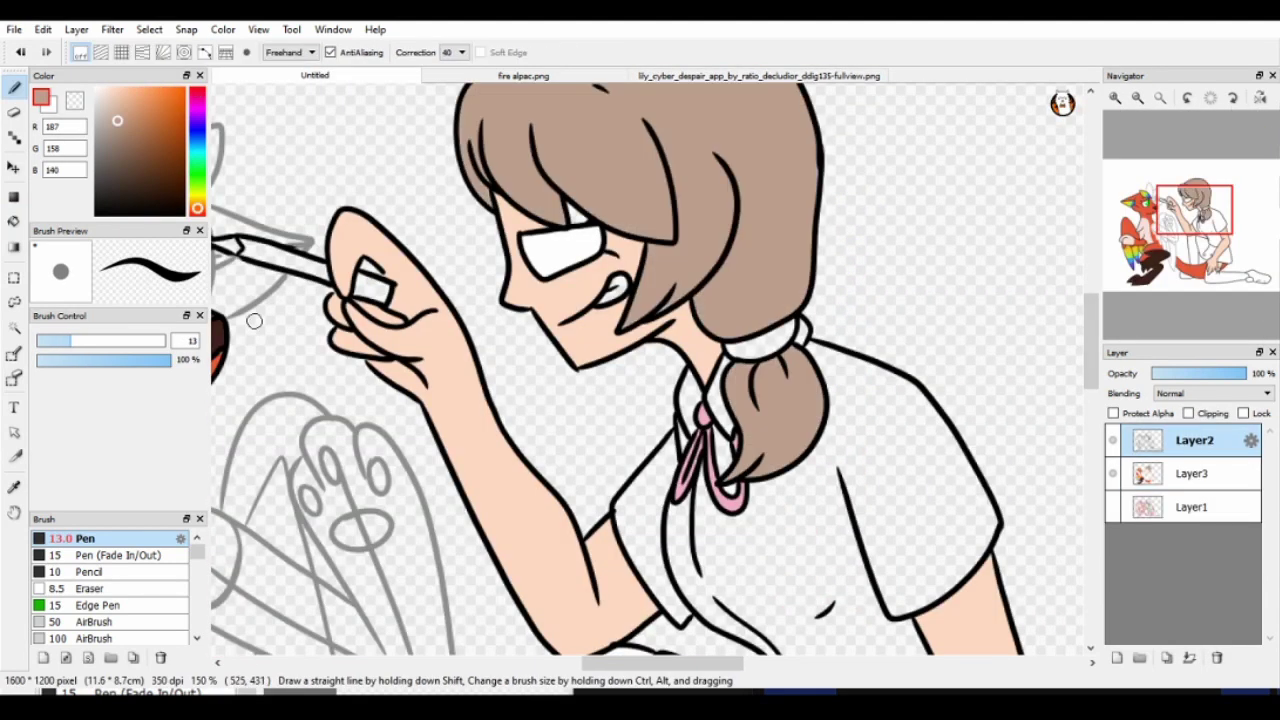
{"action": "left_click", "coordinate": [1190, 507]}
{"action": "left_click", "coordinate": [1190, 473]}
{"action": "key", "text": "g"}
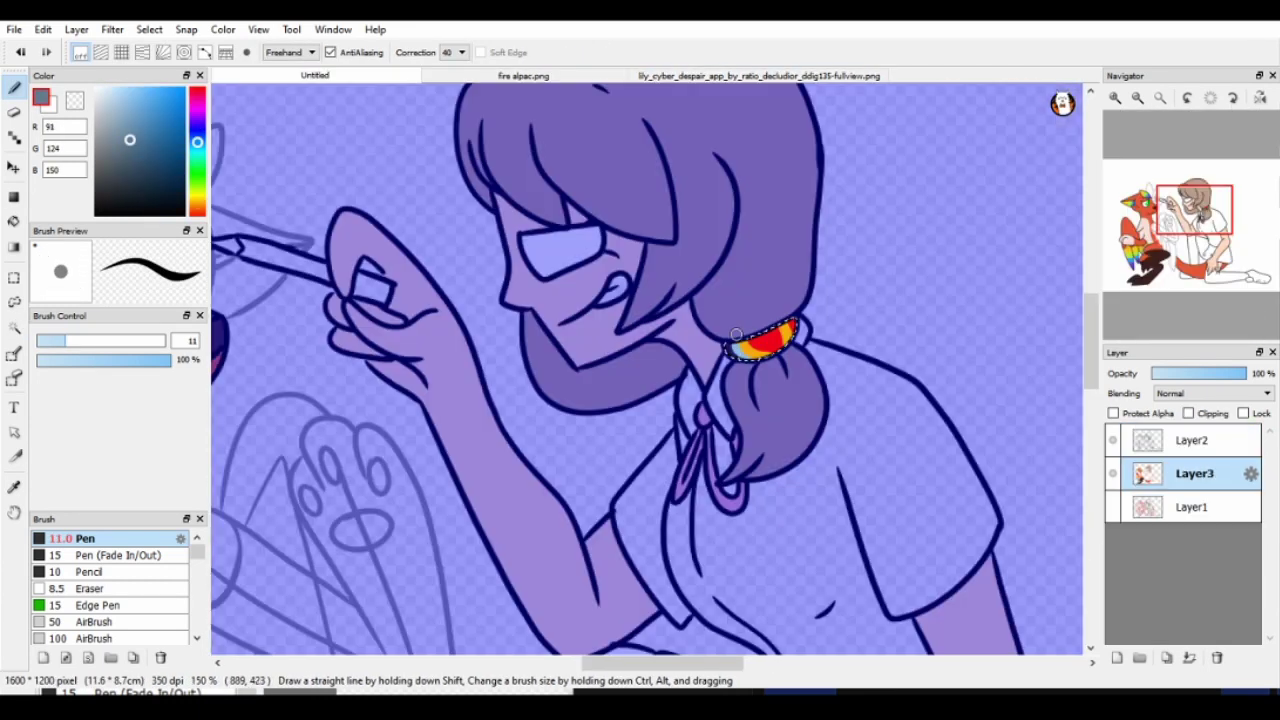
- Finish the hair tie's stripes with dark blue (34, 19, 113) and light blue (137, 190, 227), and fill the tongue, shirt and skirt
{"action": "left_click", "coordinate": [791, 357], "text": "alt"}
{"action": "left_click_drag", "start_coordinate": [791, 357], "coordinate": [775, 366]}
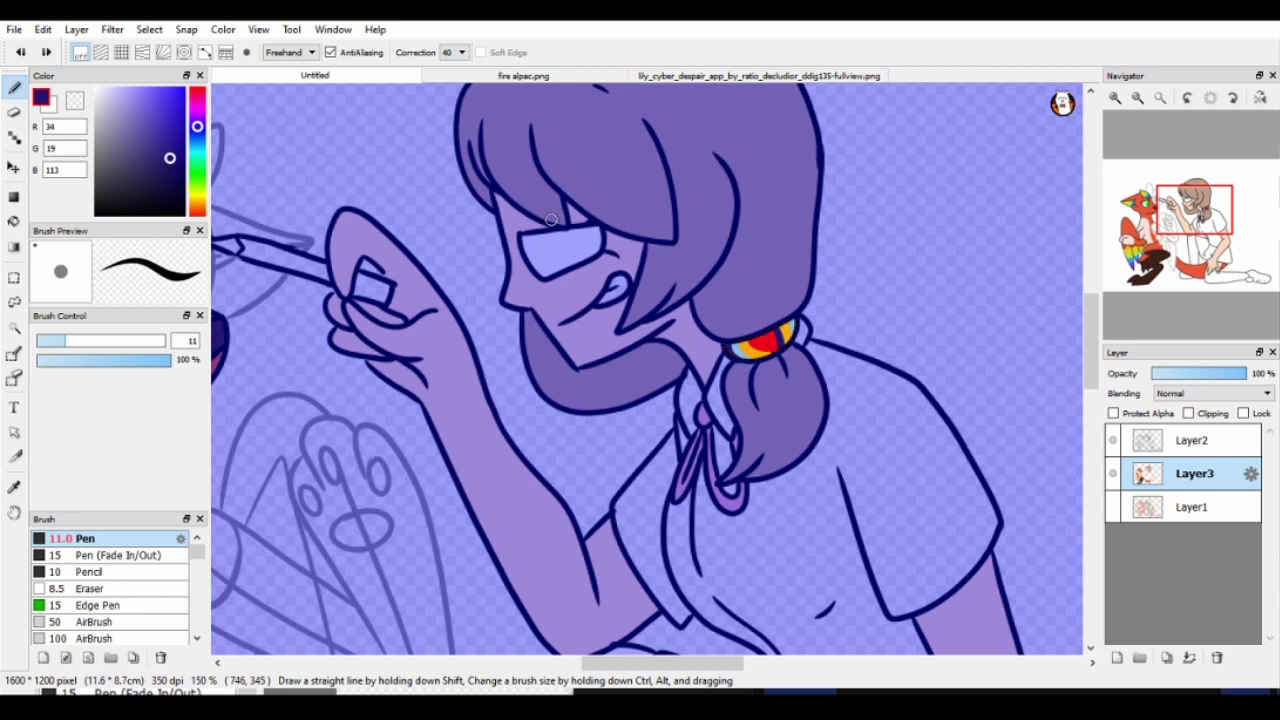
{"action": "key", "text": "m"}
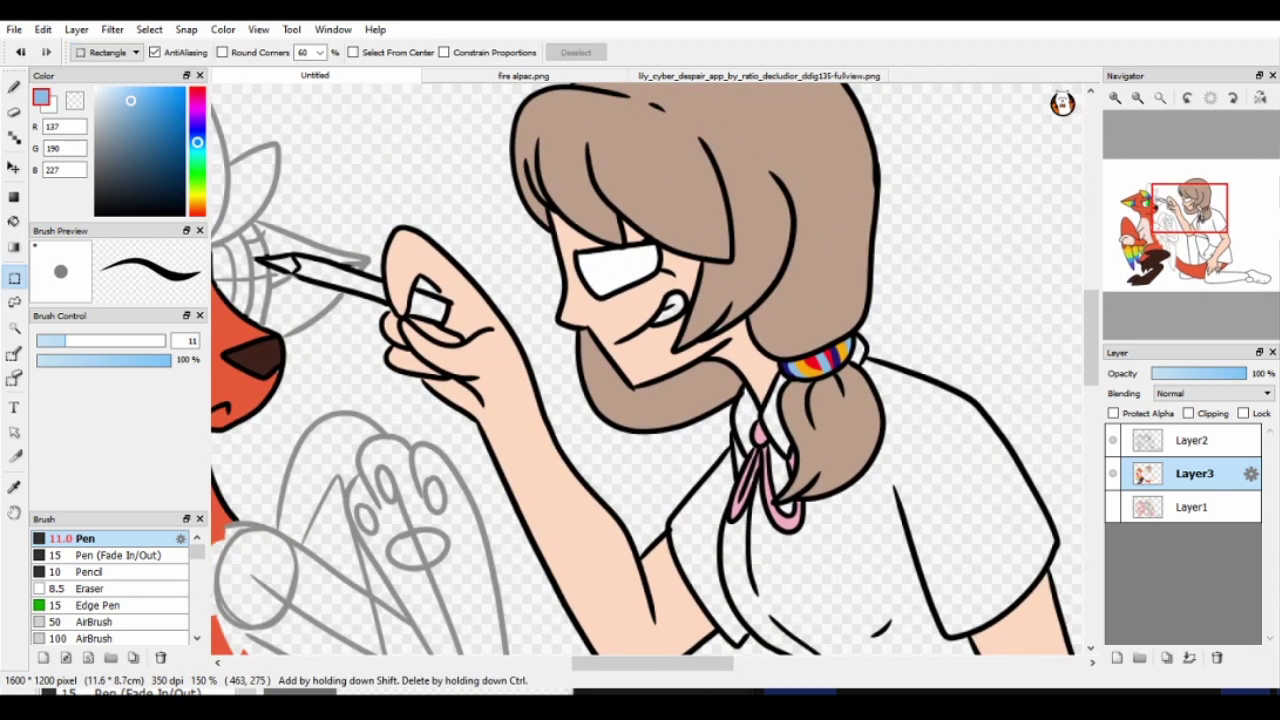
{"action": "key", "text": "g"}
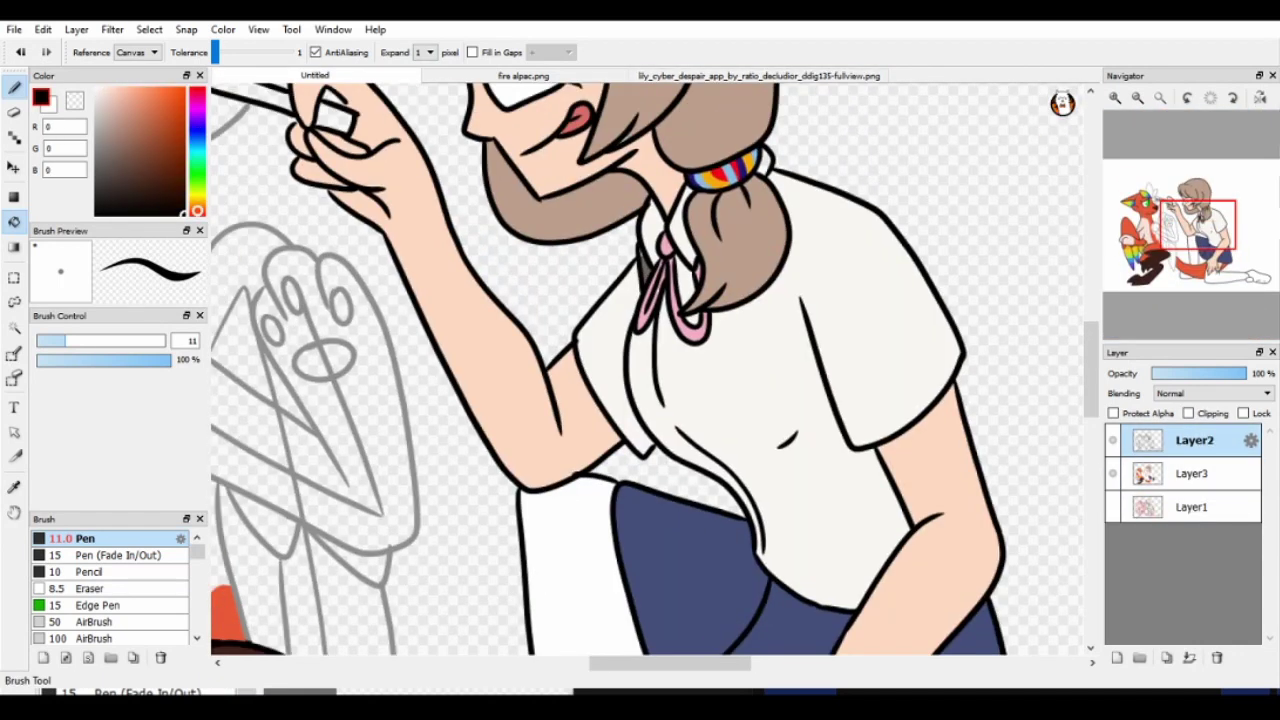
- Ink vertical stripe lines on Layer2 in the gap between shirt and skirt, and fill the stripes with the hair tie's colours
{"action": "key", "text": "b"}
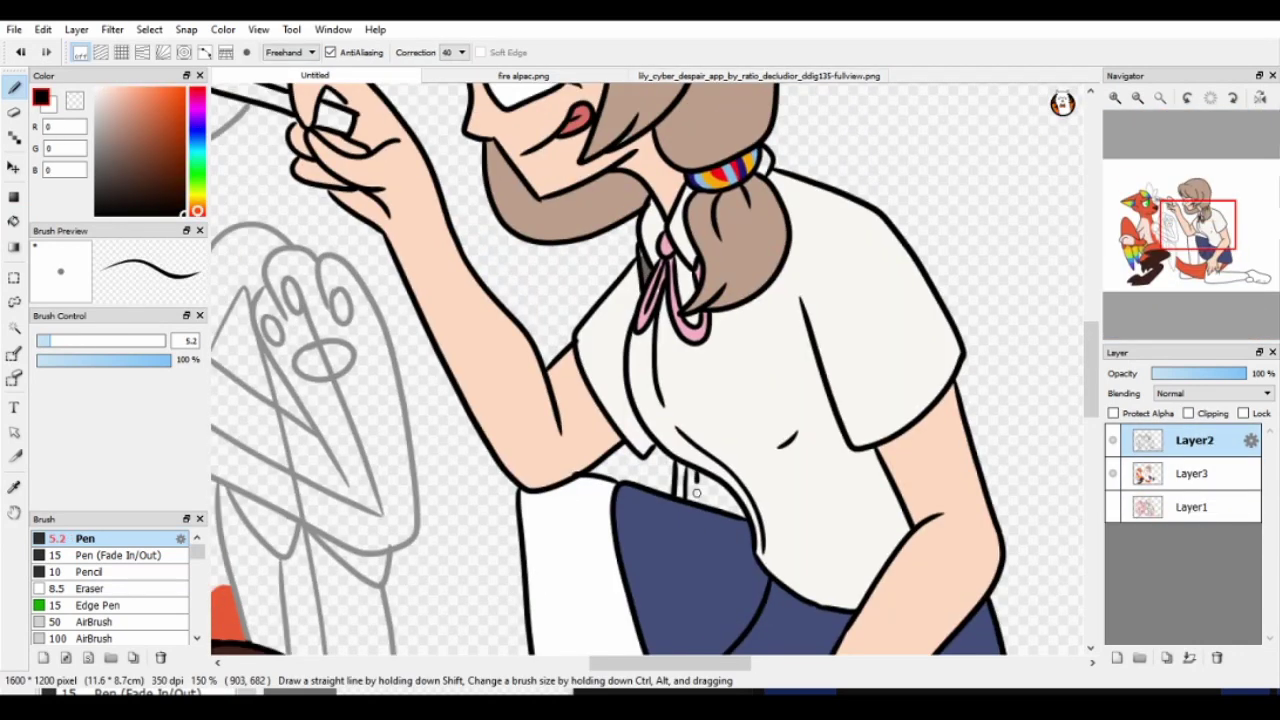
{"action": "key", "text": "g"}
{"action": "left_click", "coordinate": [734, 503]}
{"action": "left_click", "coordinate": [691, 485]}
{"action": "left_click", "coordinate": [704, 490]}
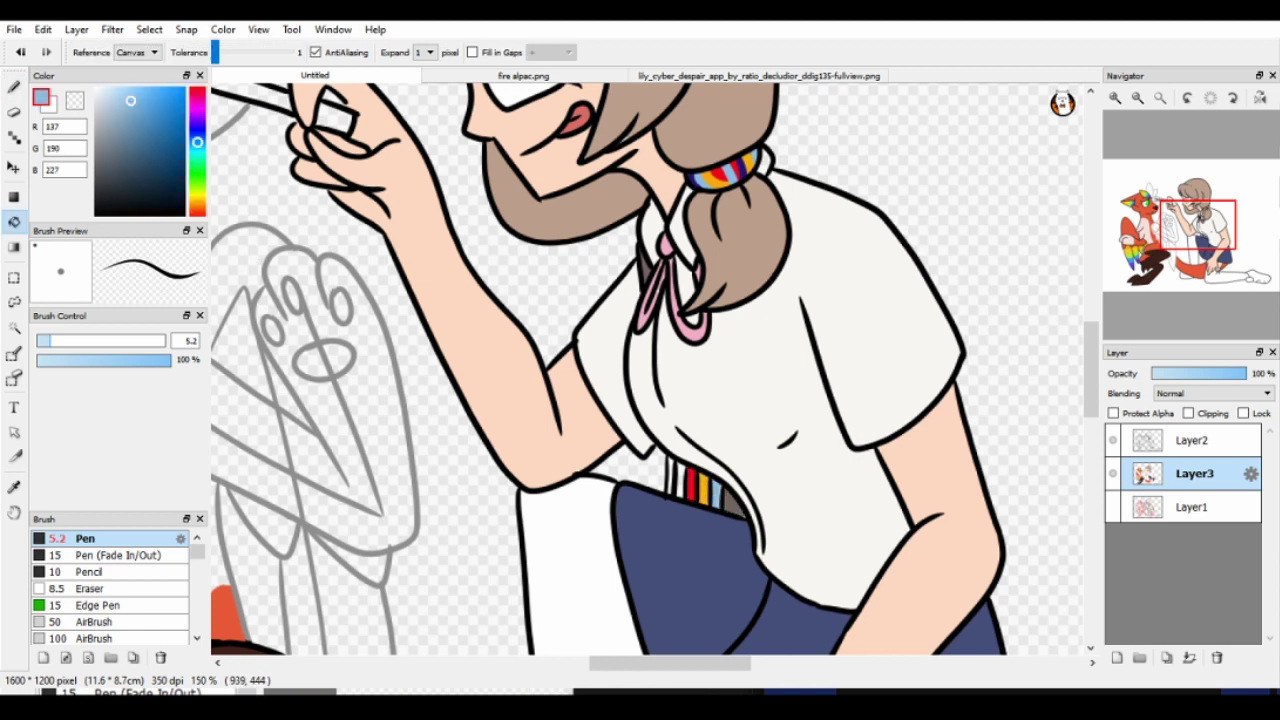
- Ink the dividing lines for the ferrule and eraser at the pencil's end on Layer2
{"action": "key", "text": "b"}
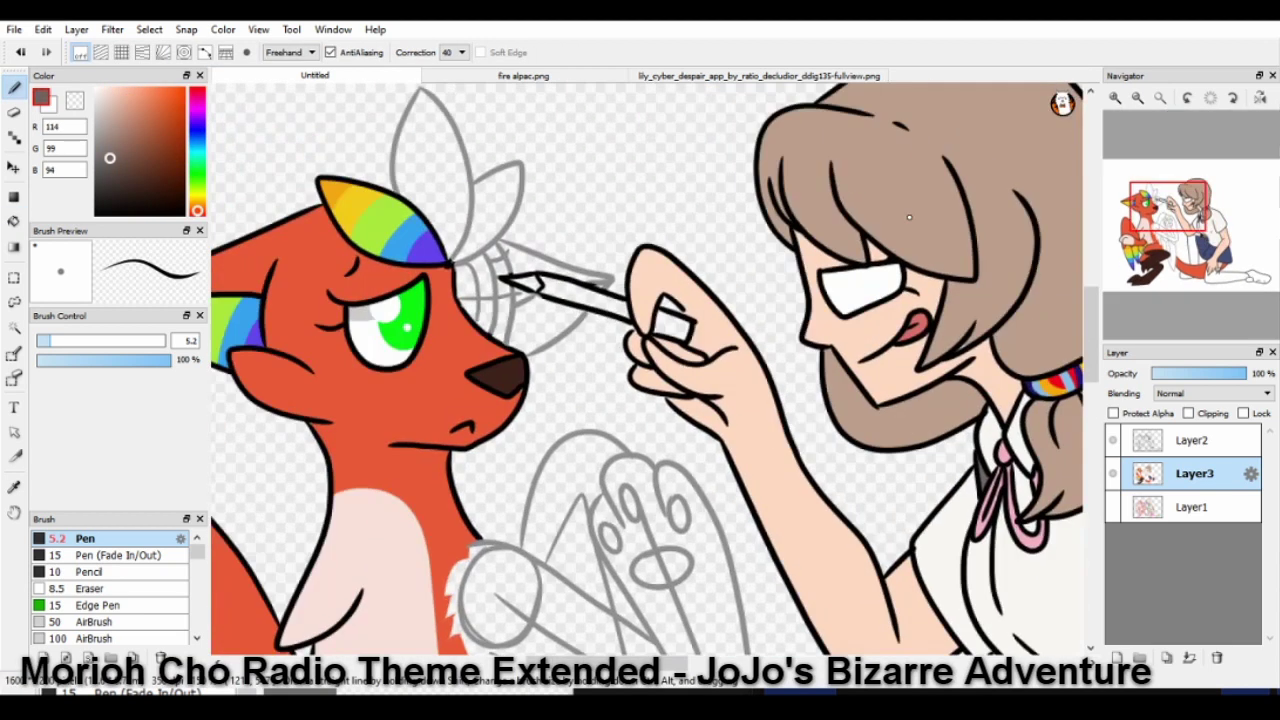
{"action": "left_click", "coordinate": [1192, 440]}
{"action": "mouse_move", "coordinate": [678, 318]}
{"action": "left_mouse_down"}
{"action": "mouse_move", "coordinate": [682, 336]}
{"action": "mouse_move", "coordinate": [664, 332]}
{"action": "left_mouse_up"}
- Fill the pencil on Layer3 with a pink (250, 193, 255) eraser, grey ferrule, cream (251, 229, 194) wood and yellow body
{"action": "left_click", "coordinate": [160, 110]}
{"action": "key", "text": "g"}
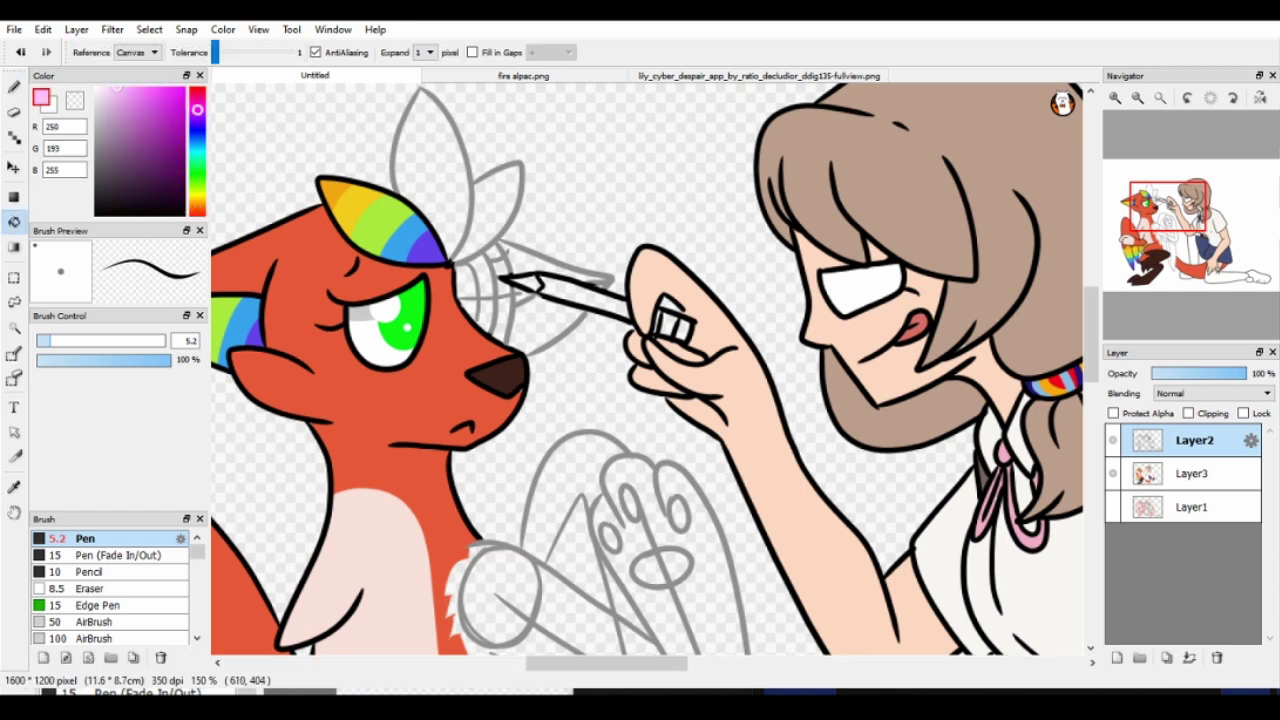
{"action": "left_click", "coordinate": [1192, 473]}
{"action": "left_click", "coordinate": [668, 325]}
{"action": "left_click", "coordinate": [197, 205]}
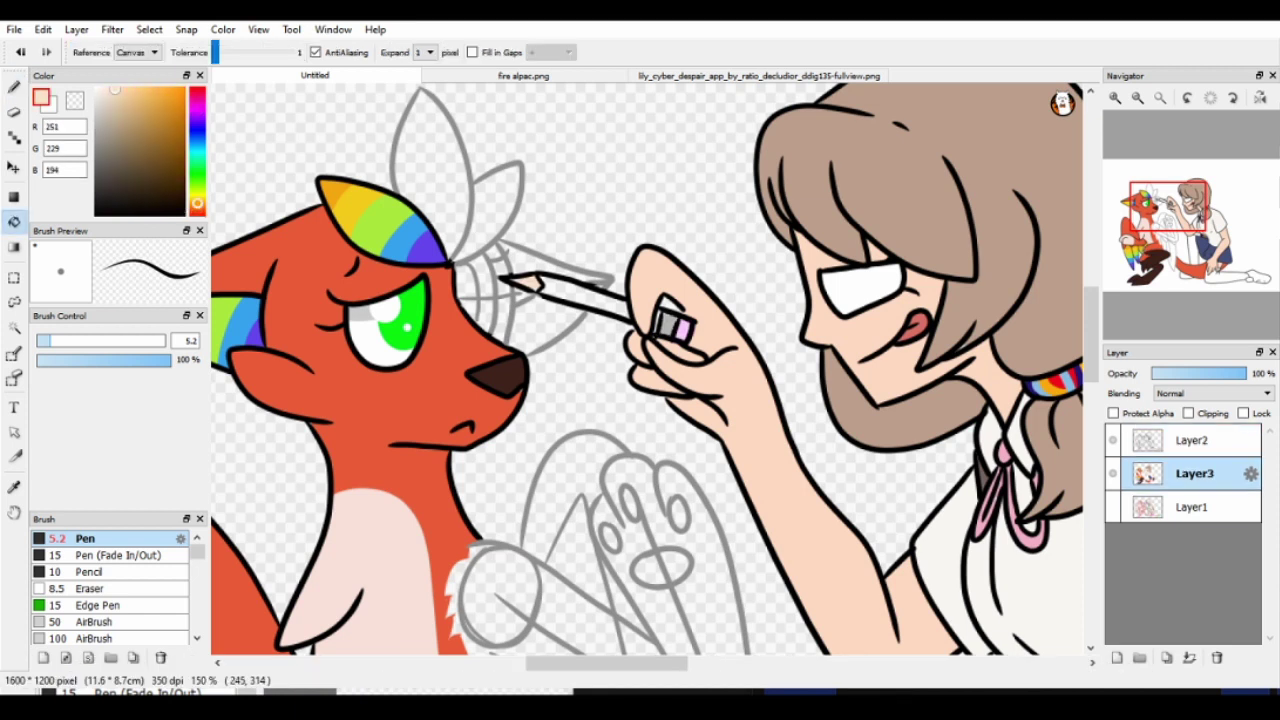
{"action": "left_click", "coordinate": [155, 90]}
{"action": "left_click", "coordinate": [580, 300]}
- Fill the human's shoes with brown (167, 145, 114)
{"action": "key", "text": "b"}
{"action": "left_click_drag", "start_coordinate": [1168, 208], "coordinate": [1227, 265]}
{"action": "left_click", "coordinate": [123, 130]}
{"action": "key", "text": "g"}
{"action": "left_click", "coordinate": [950, 450]}
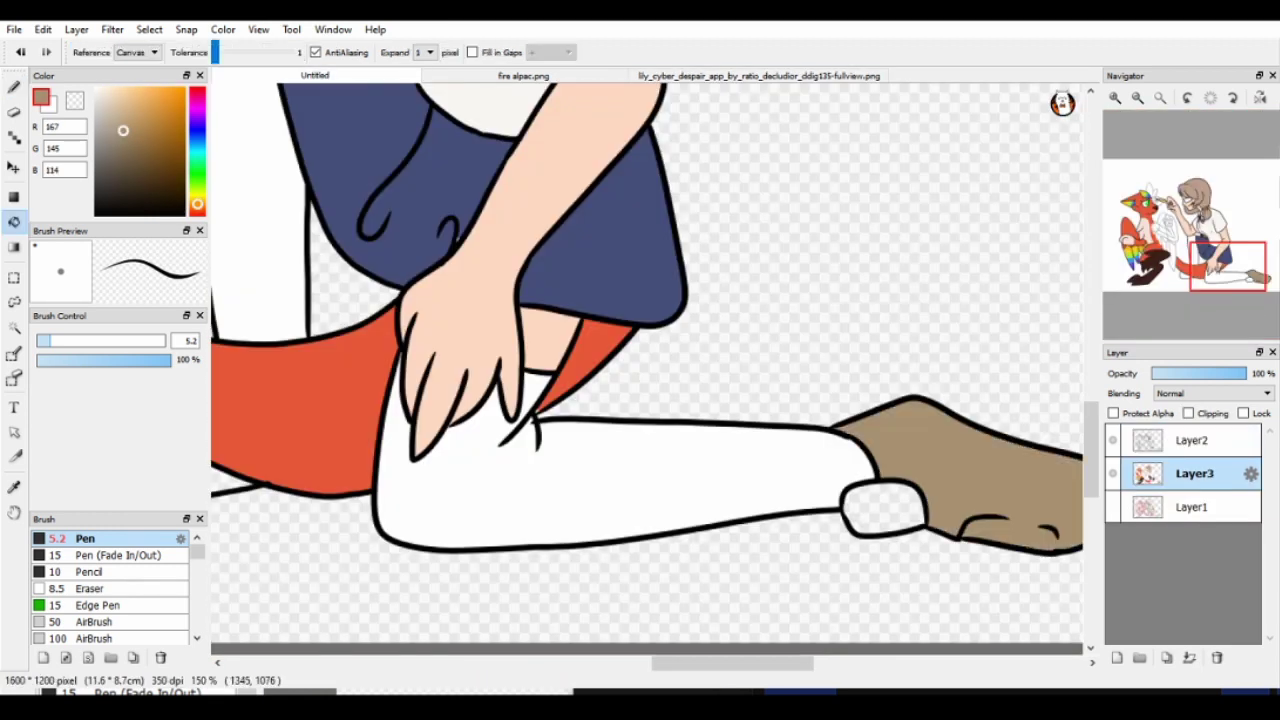
- Paint red (255, 10, 13) spots over both white stockings, following the lily_cyber_despair reference image
{"action": "left_click", "coordinate": [758, 75]}
{"action": "scroll", "coordinate": [646, 370], "scroll_direction": "up", "scroll_amount": 5}
{"action": "left_click", "coordinate": [184, 90]}
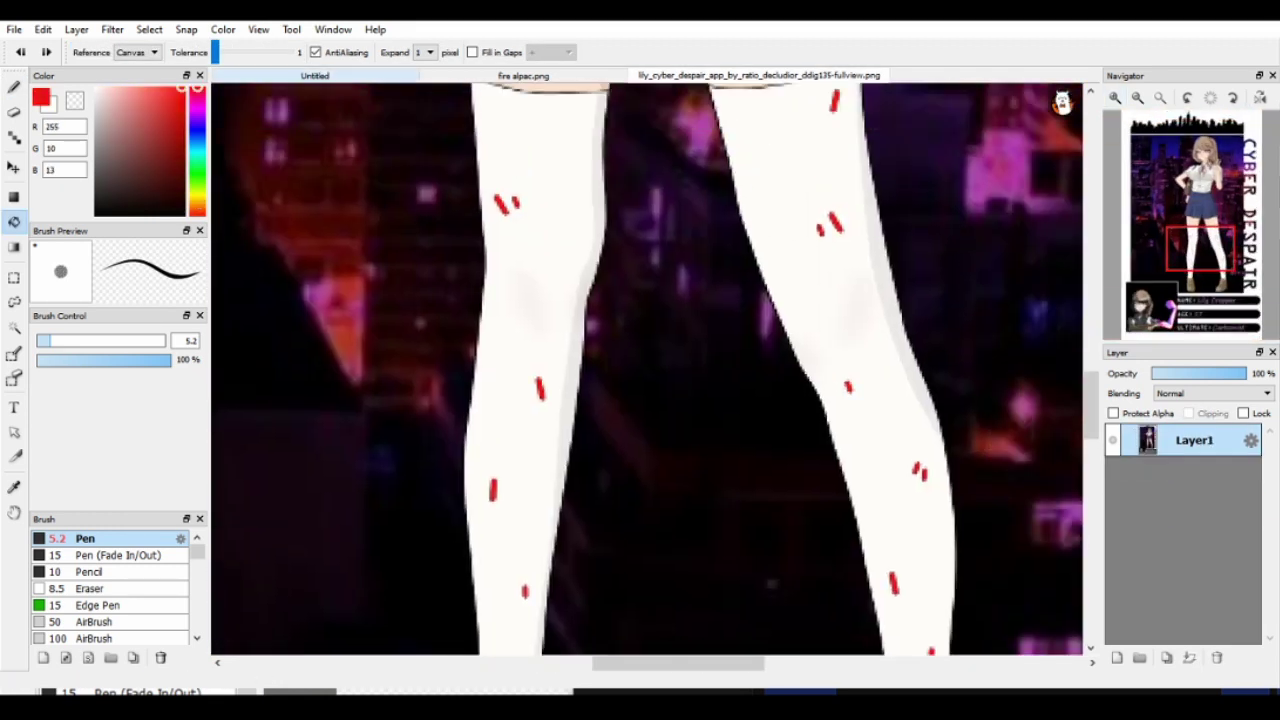
{"action": "left_click", "coordinate": [315, 75]}
{"action": "key", "text": "b"}
{"action": "left_click", "coordinate": [561, 291]}
{"action": "scroll", "coordinate": [663, 437], "scroll_direction": "down", "scroll_amount": 5}
{"action": "left_click", "coordinate": [723, 218]}
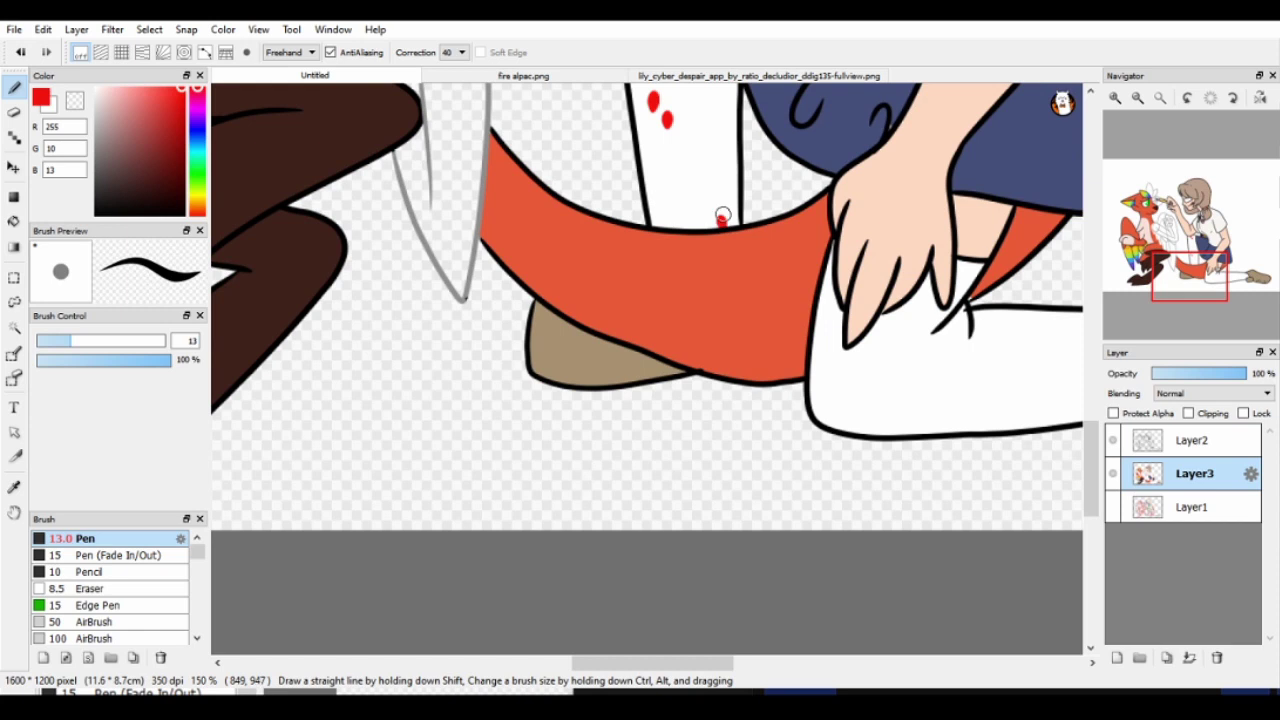
{"action": "scroll", "coordinate": [844, 419], "scroll_direction": "up", "scroll_amount": 2}
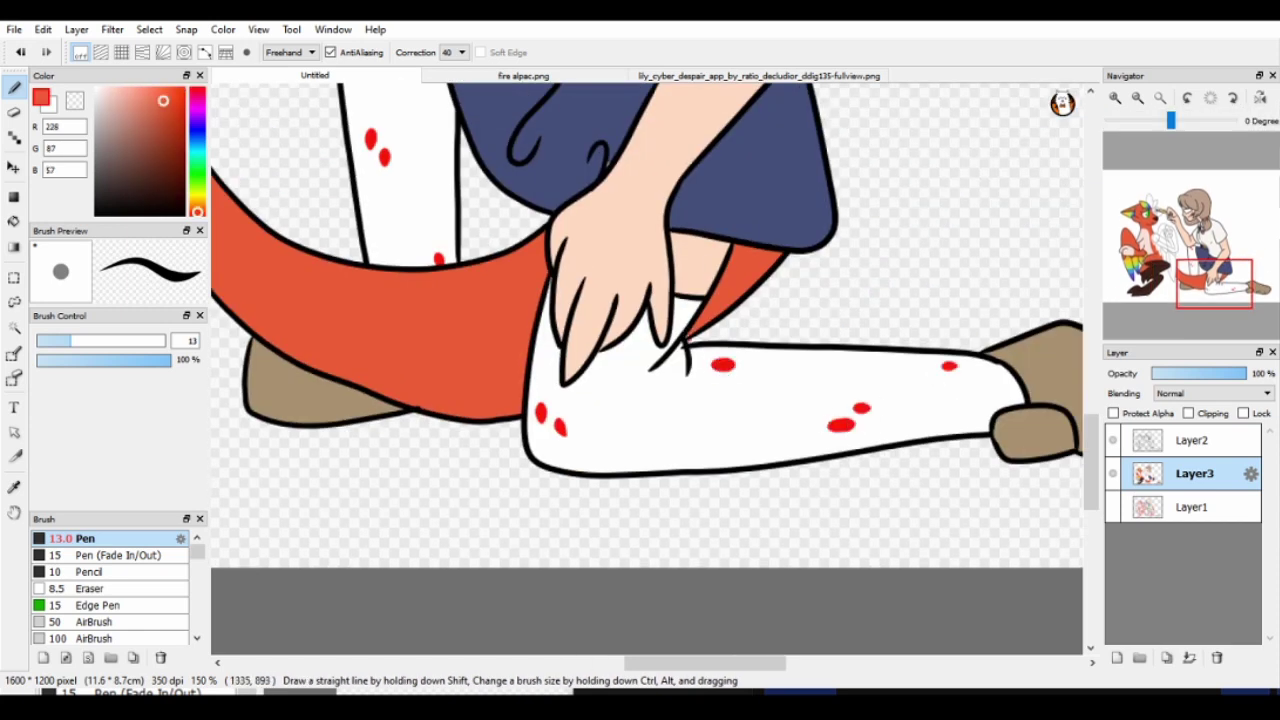
{"action": "scroll", "coordinate": [953, 366], "scroll_direction": "up", "scroll_amount": 5}
{"action": "scroll", "coordinate": [617, 258], "scroll_direction": "up", "scroll_amount": 3}
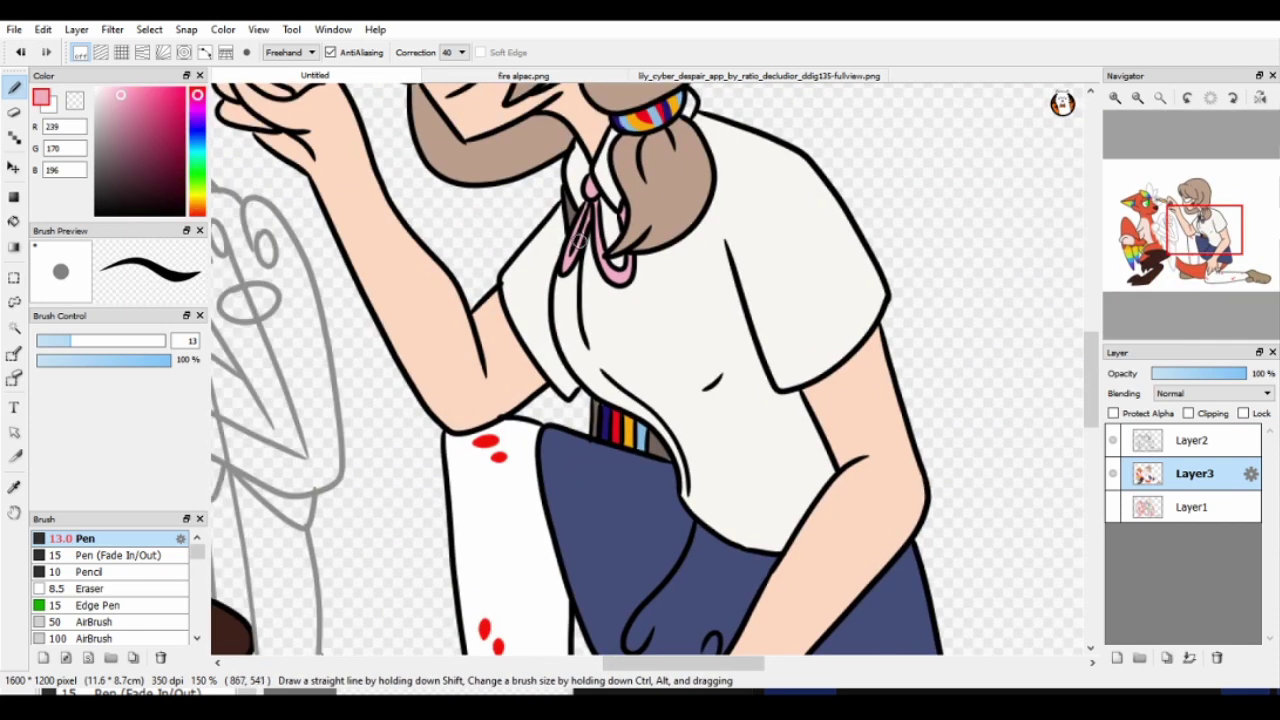
- Select the human's eye and paint a black pupil, white highlight and lavender (202, 150, 210) iris sampled from the reference, clearing the selection
{"action": "scroll", "coordinate": [617, 258], "scroll_direction": "up", "scroll_amount": 5}
{"action": "key", "text": "w"}
{"action": "left_click", "coordinate": [672, 322]}
{"action": "key", "text": "b"}
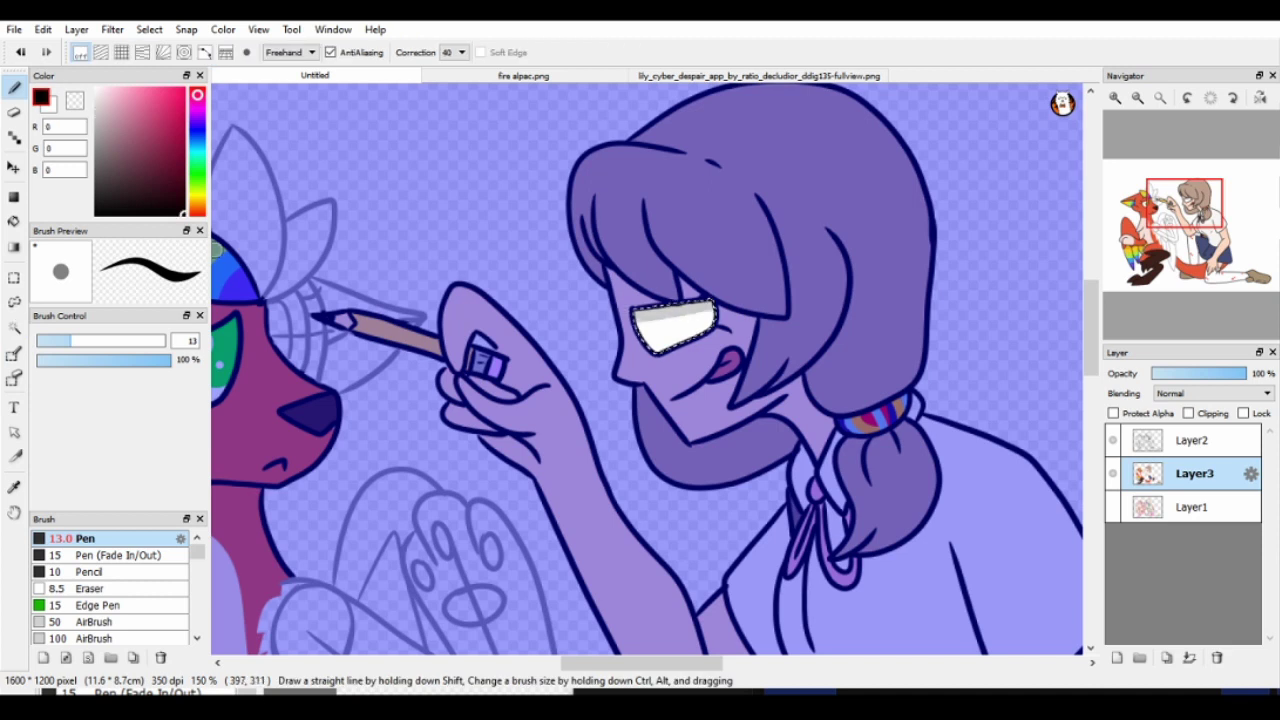
{"action": "key", "text": "ctrl+Tab"}
{"action": "left_click", "coordinate": [980, 223], "text": "alt"}
{"action": "key", "text": "ctrl+Tab"}
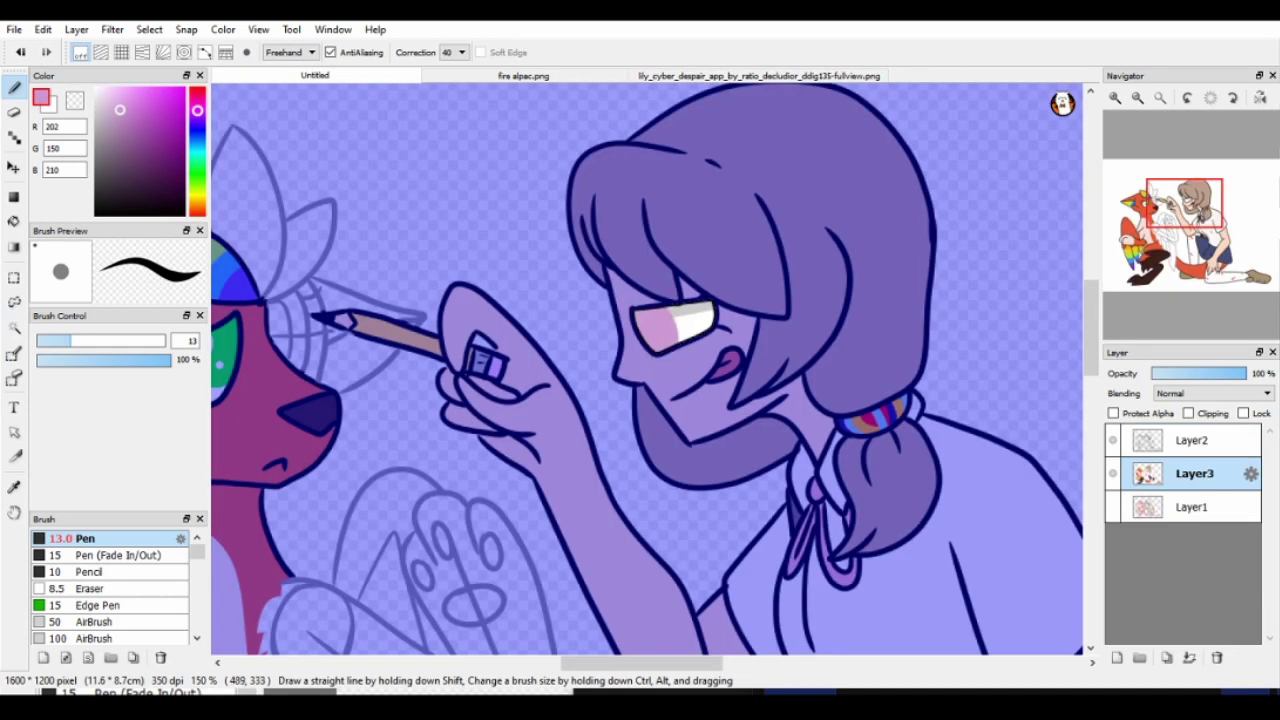
{"action": "key", "text": "ctrl+d"}
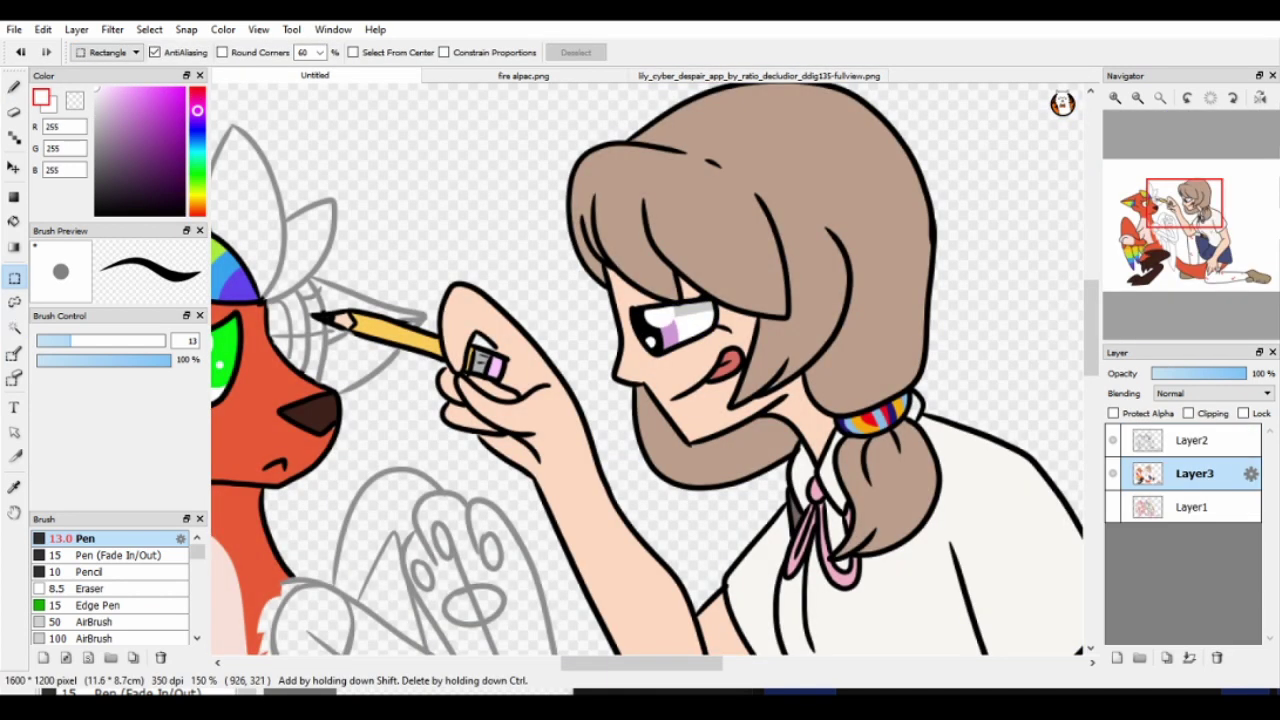
- Add a new layer beneath Layer3 and fill it with white as the background
{"action": "scroll", "coordinate": [647, 369], "scroll_direction": "down", "scroll_amount": 5}
{"action": "key", "text": "ctrl+shift+n"}
{"action": "key", "text": "m"}
{"action": "key", "text": "g"}
{"action": "left_click", "coordinate": [374, 175]}
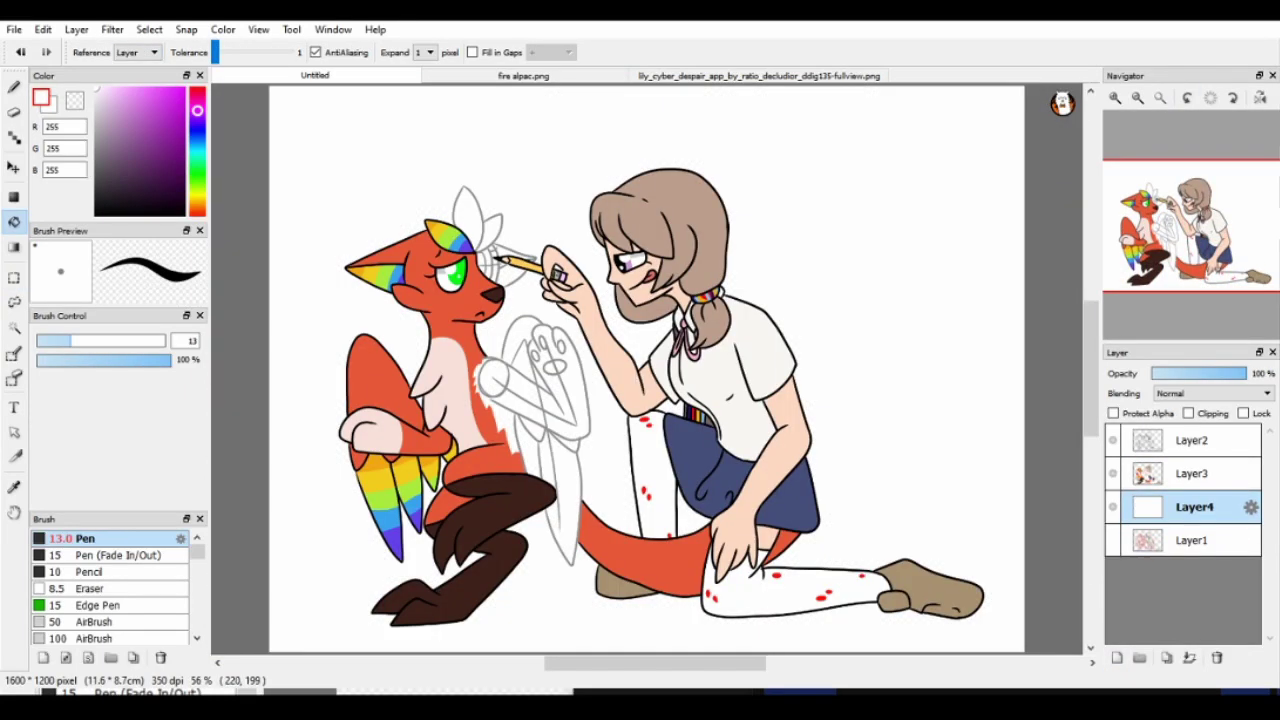
- Paint a light grey (232, 232, 232) ground shadow beneath both characters with the Pen at size 106
{"action": "key", "text": "b"}
{"action": "scroll", "coordinate": [647, 369], "scroll_direction": "down", "scroll_amount": 3}
{"action": "left_click_drag", "start_coordinate": [520, 478], "coordinate": [790, 478]}
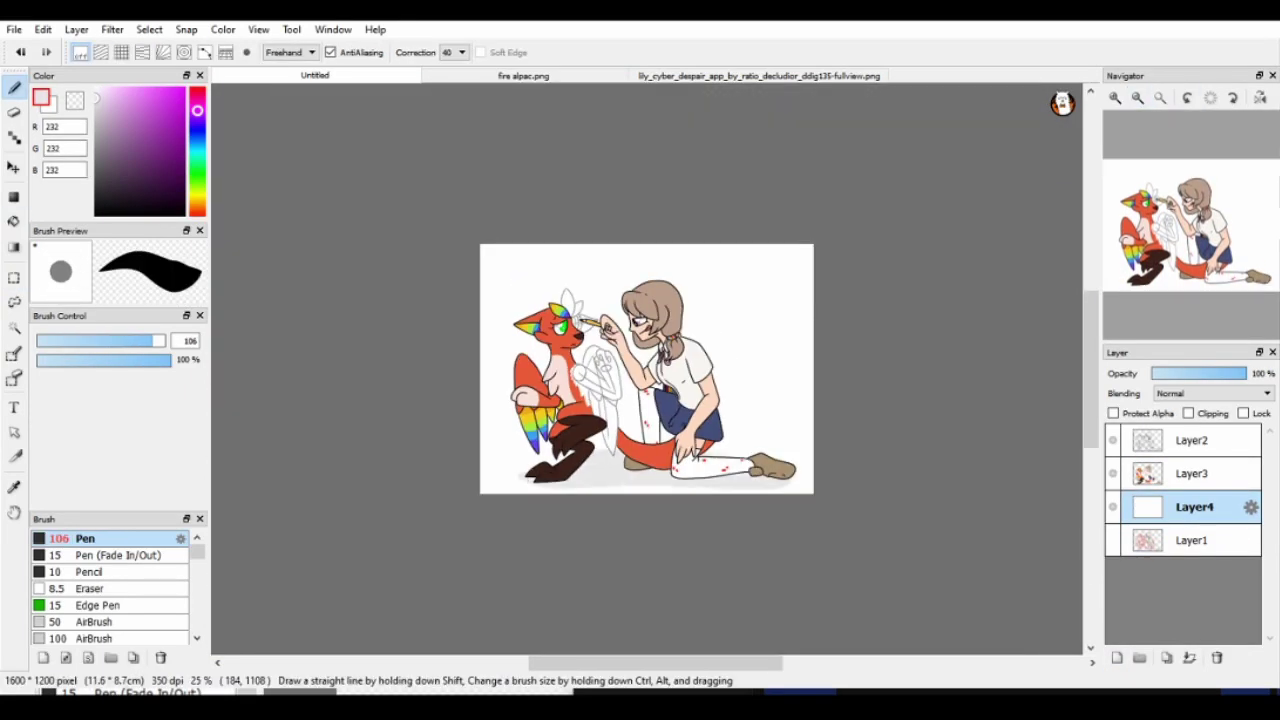
{"action": "scroll", "coordinate": [597, 370], "scroll_direction": "up", "scroll_amount": 4}
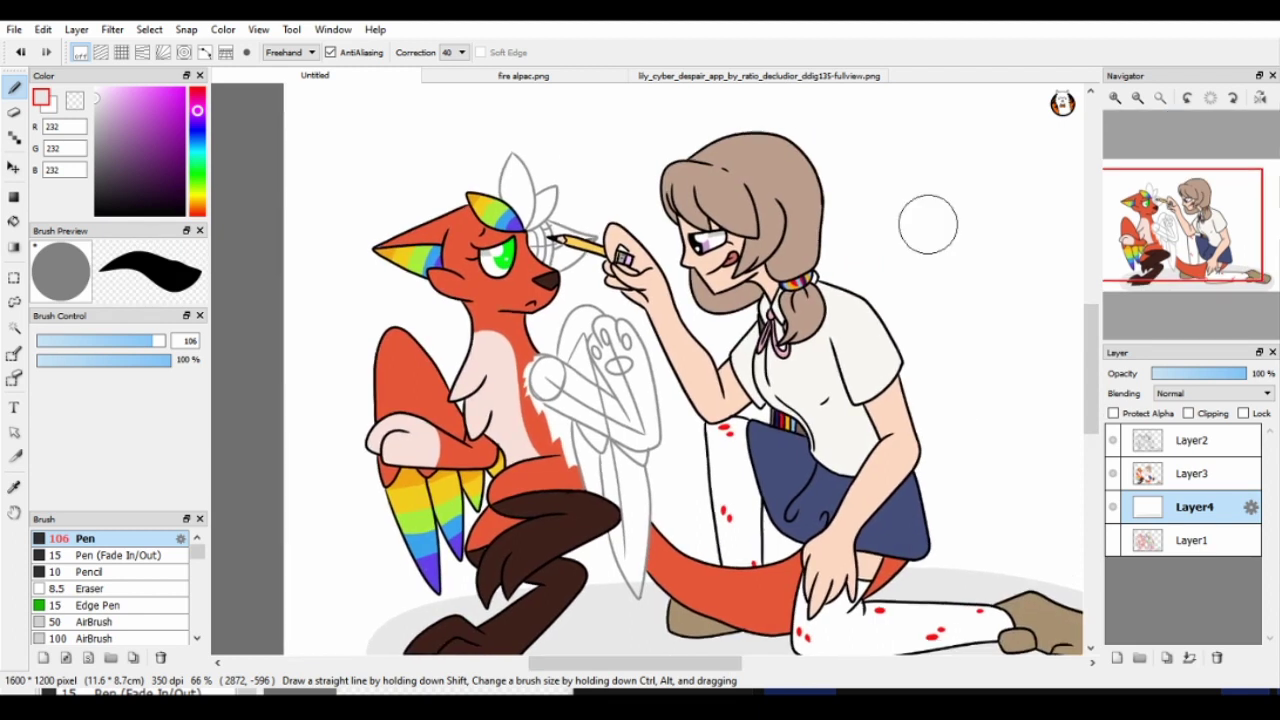
- Add a shading layer above Layer3 and set the Pen to black at size 10.4
{"action": "left_click", "coordinate": [1117, 657]}
{"action": "left_click", "coordinate": [182, 212]}
{"action": "left_click_drag", "start_coordinate": [160, 340], "coordinate": [64, 340]}
{"action": "scroll", "coordinate": [739, 222], "scroll_direction": "up", "scroll_amount": 3}
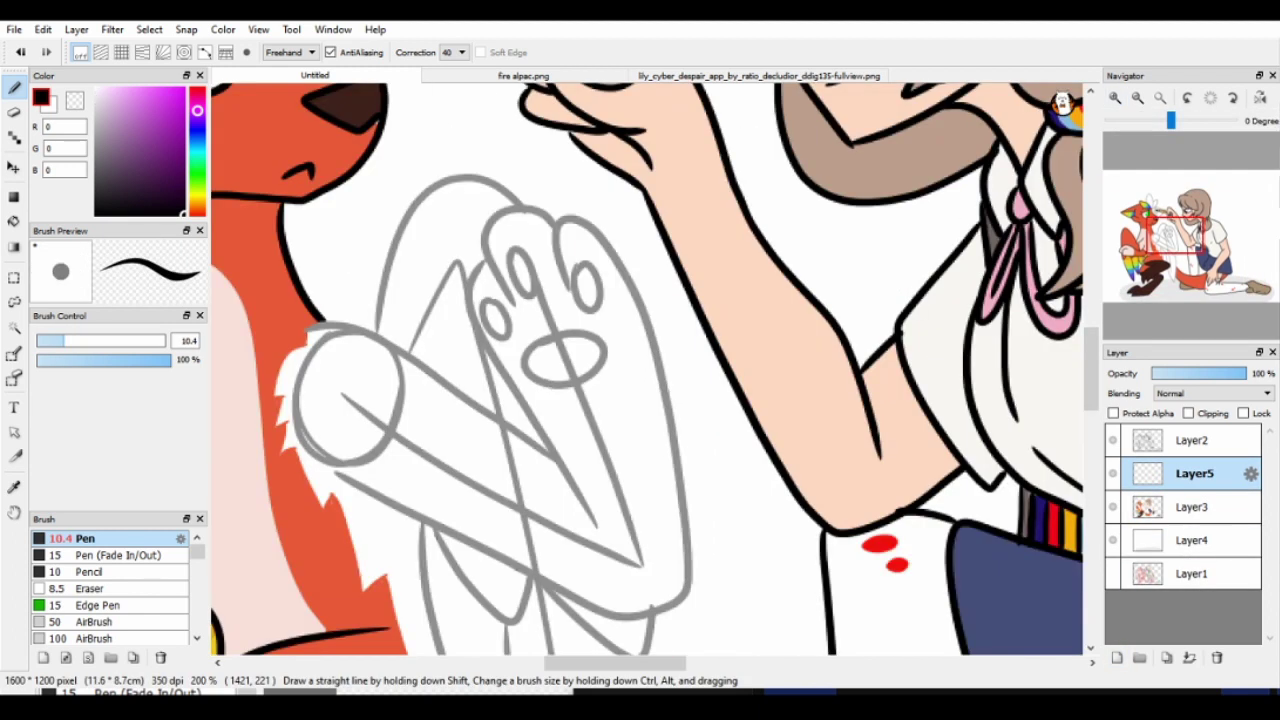
- Fill the lock of hair behind the chin with black shading and lower Layer5's opacity to 17 %
{"action": "key", "text": "g"}
{"action": "left_click", "coordinate": [790, 430]}
{"action": "key", "text": "b"}
{"action": "key", "text": "g"}
{"action": "left_click_drag", "start_coordinate": [1245, 373], "coordinate": [1168, 373]}
- Shade the human's fringe, side hair, jawline, collar and ribbon on Layer5
{"action": "key", "text": "b"}
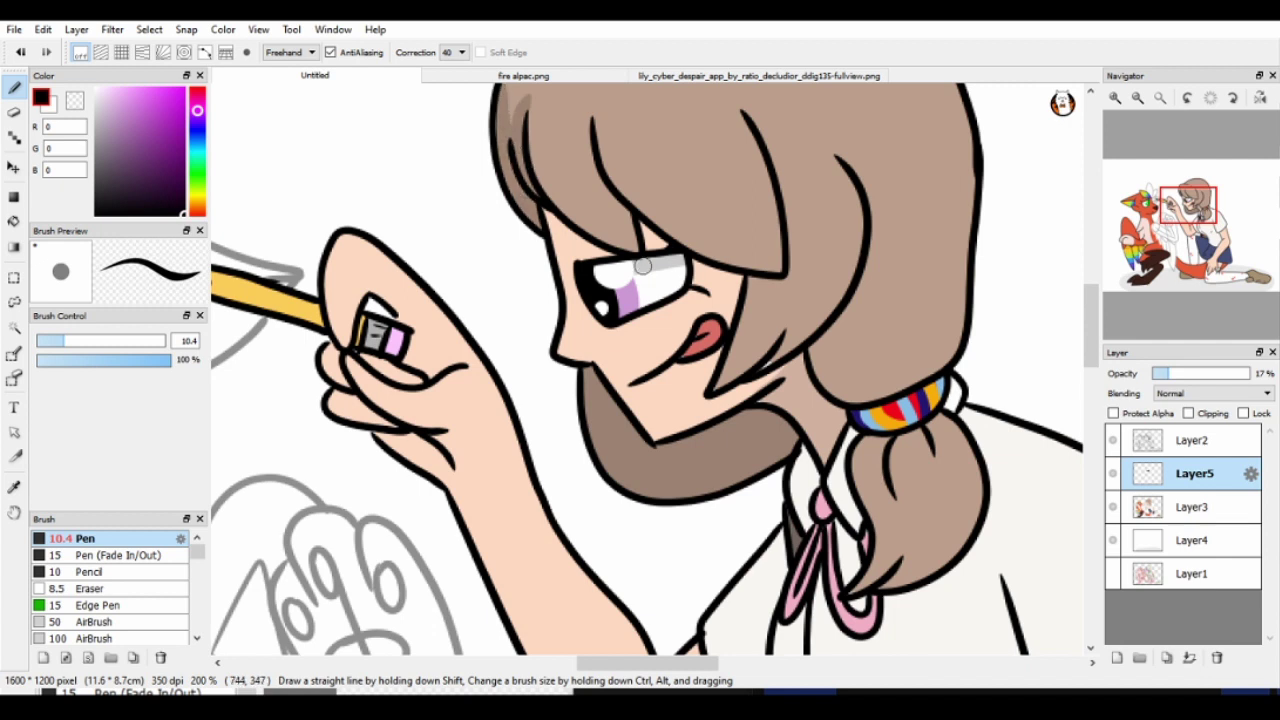
{"action": "left_click_drag", "start_coordinate": [778, 268], "coordinate": [722, 90]}
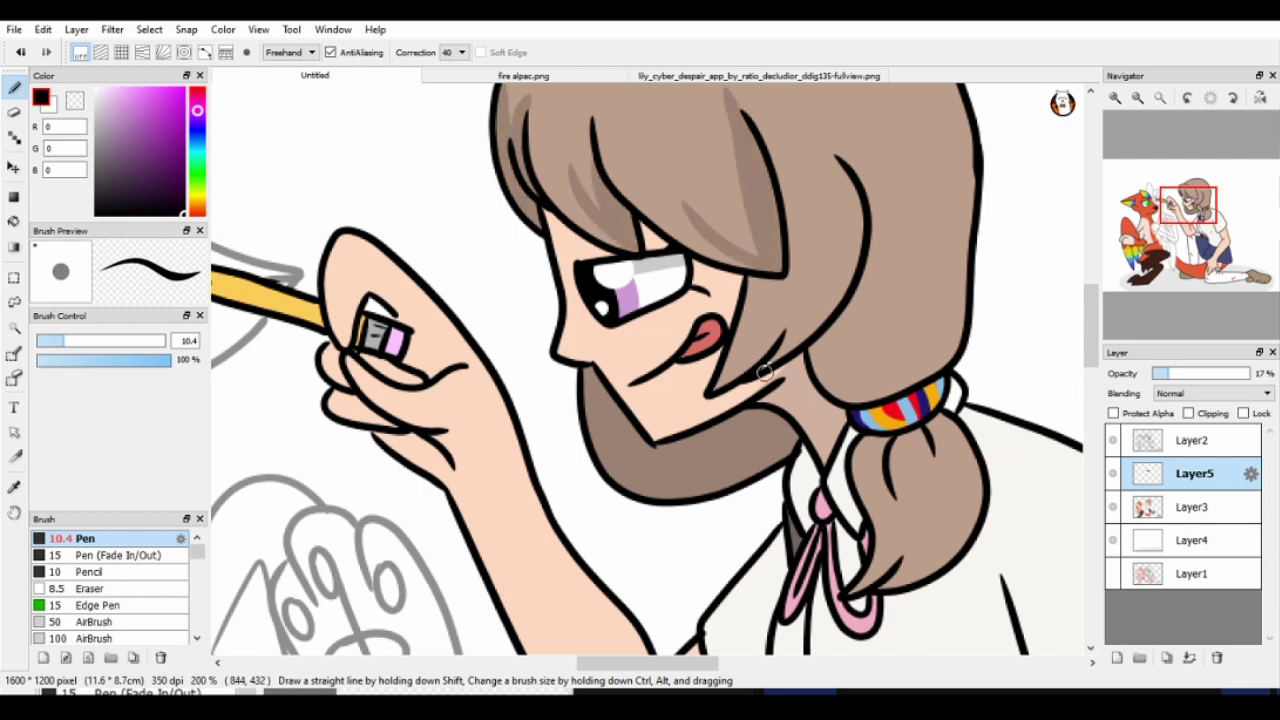
{"action": "left_click_drag", "start_coordinate": [795, 360], "coordinate": [843, 172]}
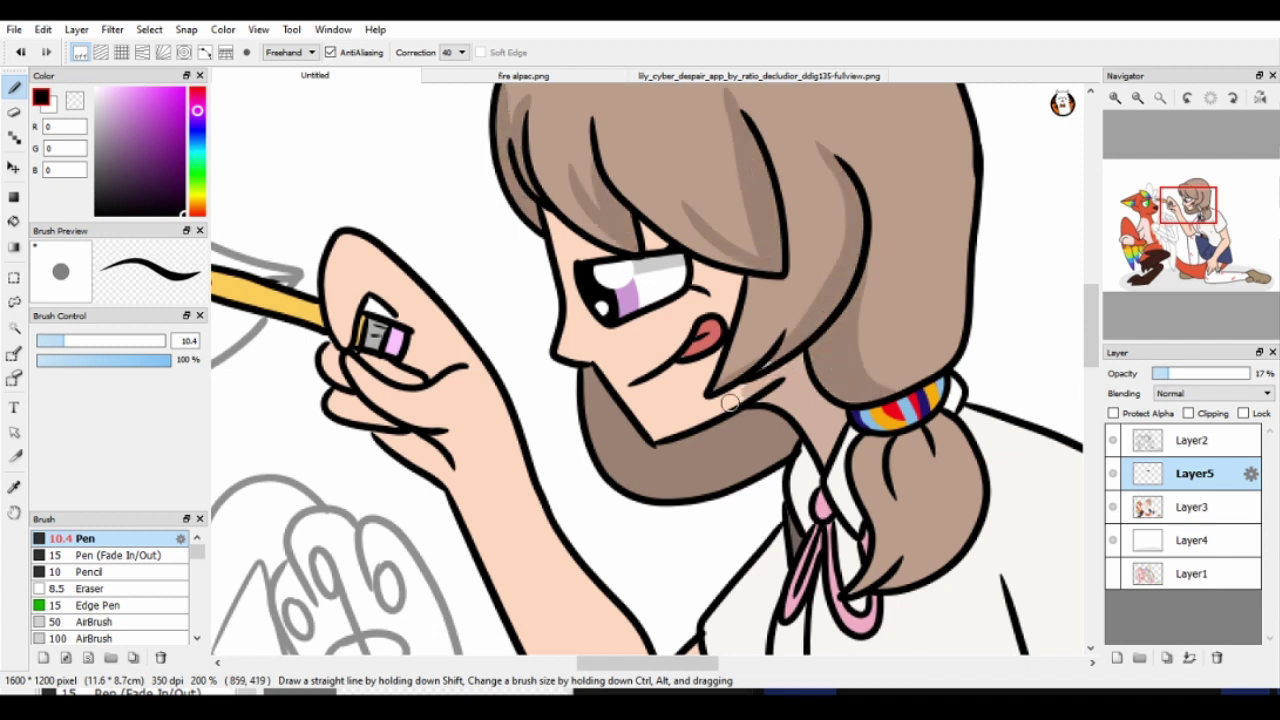
{"action": "left_click_drag", "start_coordinate": [756, 387], "coordinate": [648, 432]}
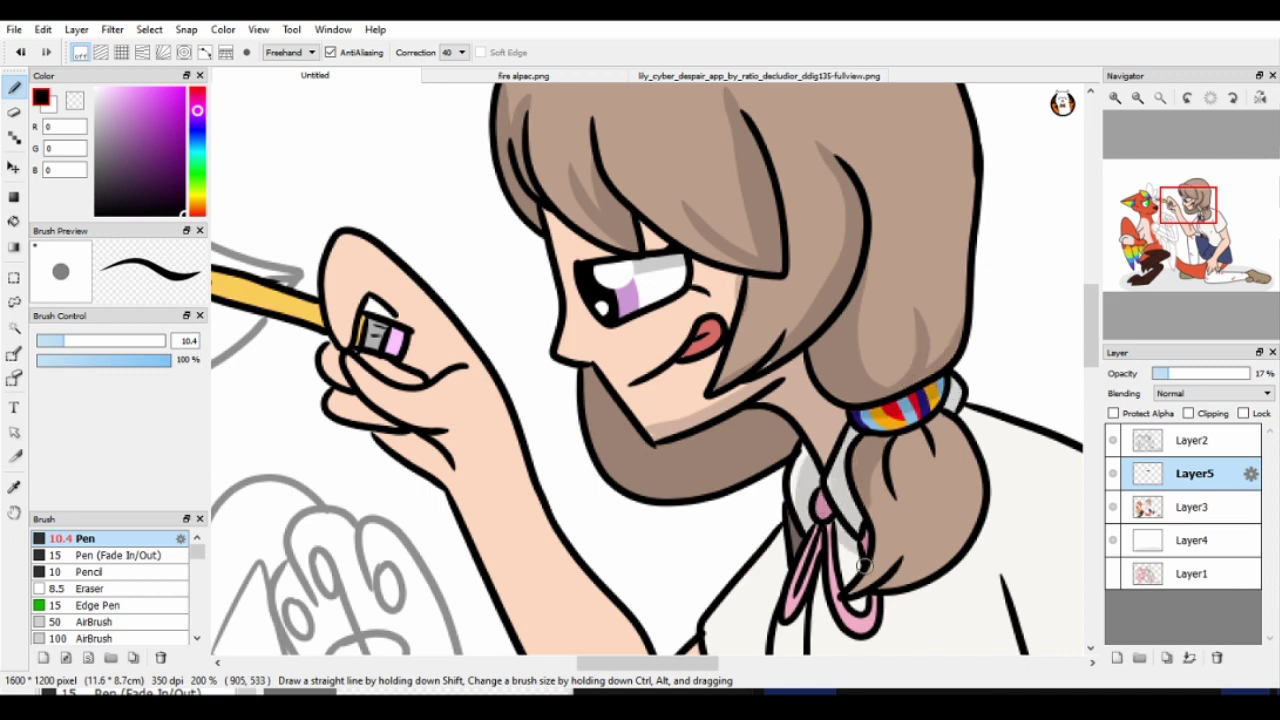
- Clip Layer5 to Layer3 and shade the shirt's shoulder, collar and the area beneath the ponytail
{"action": "left_click_drag", "start_coordinate": [955, 410], "coordinate": [710, 300]}
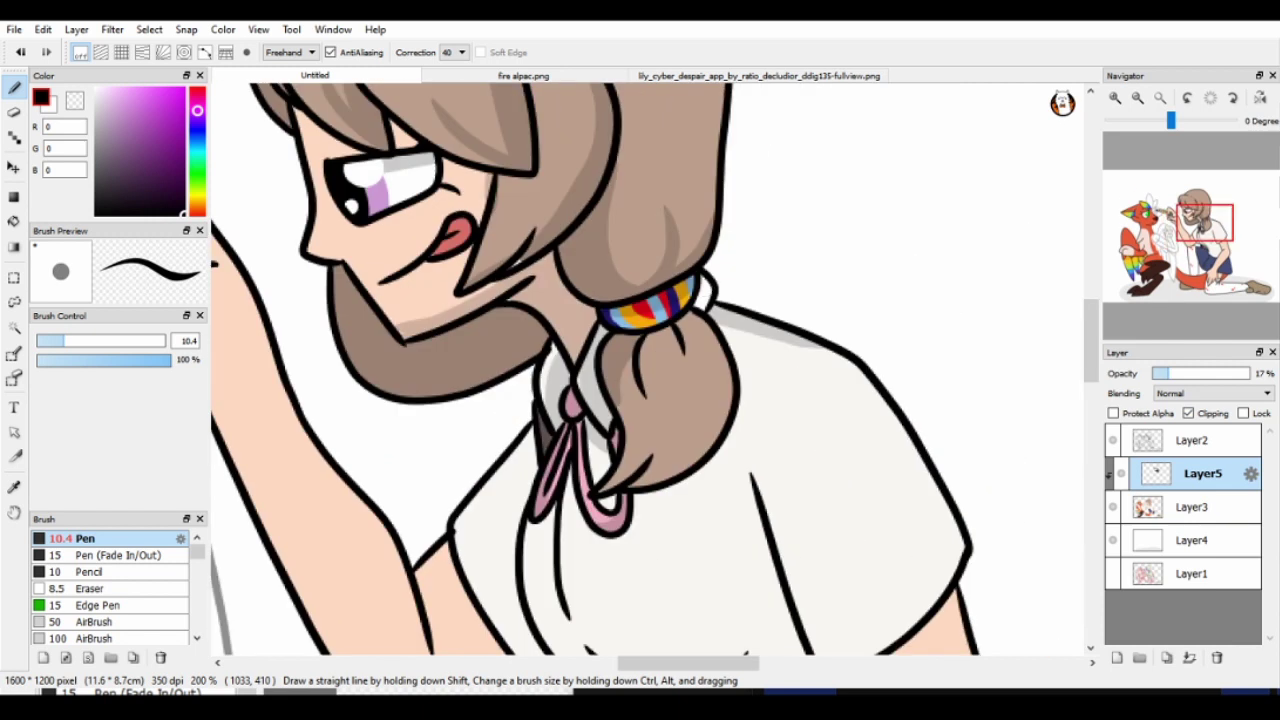
{"action": "key", "text": "g"}
{"action": "key", "text": "b"}
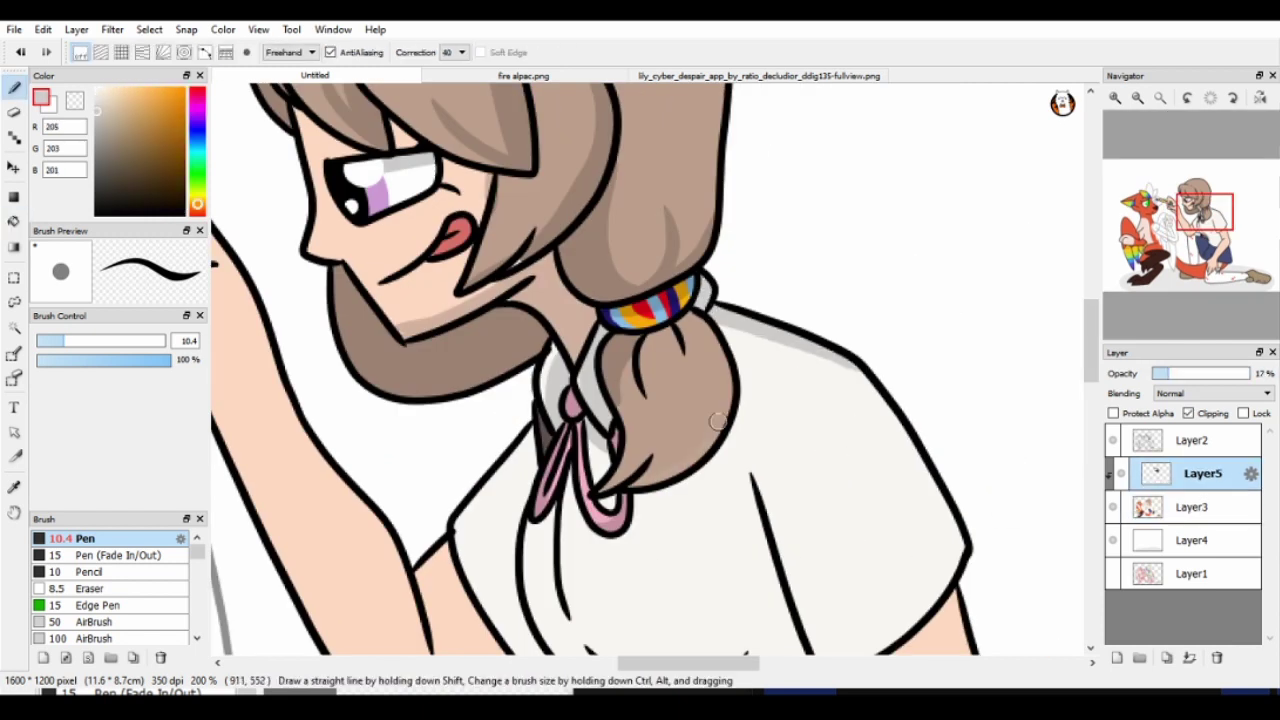
{"action": "scroll", "coordinate": [648, 503], "scroll_direction": "down", "scroll_amount": 3}
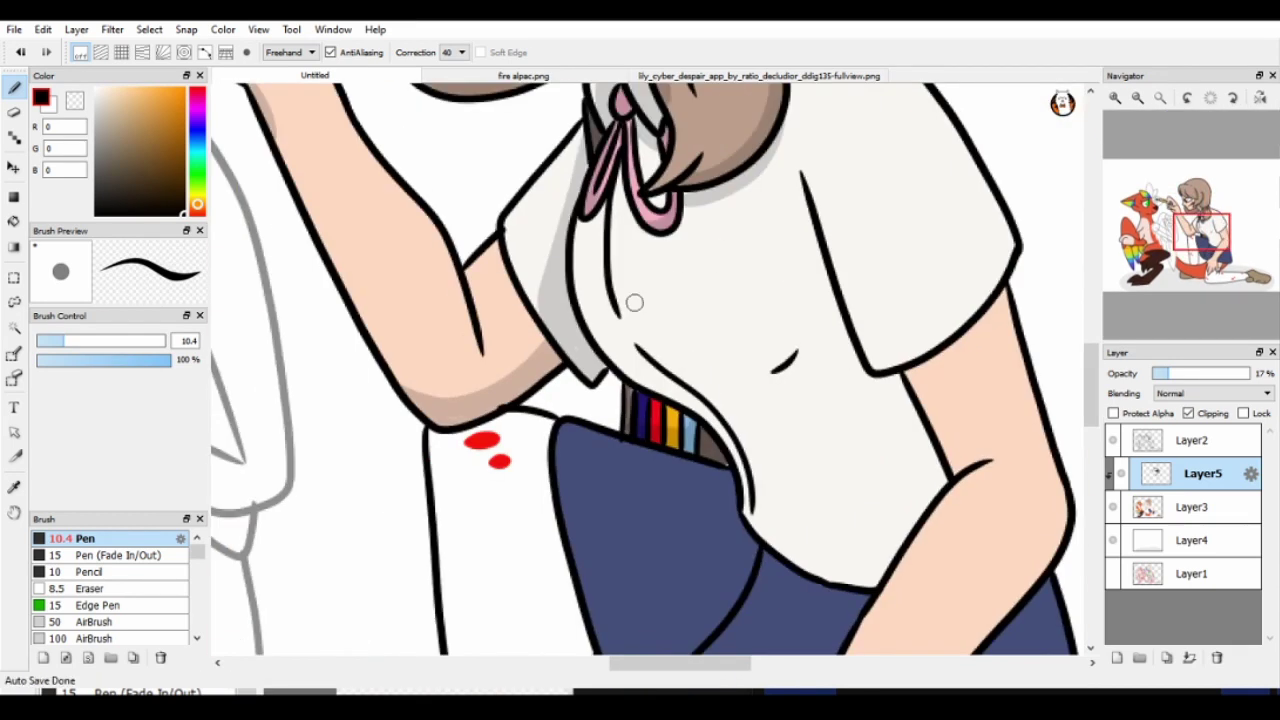
- Fill the outlined black shading along the lower front of the human's shirt on Layer5
{"action": "key", "text": "g"}
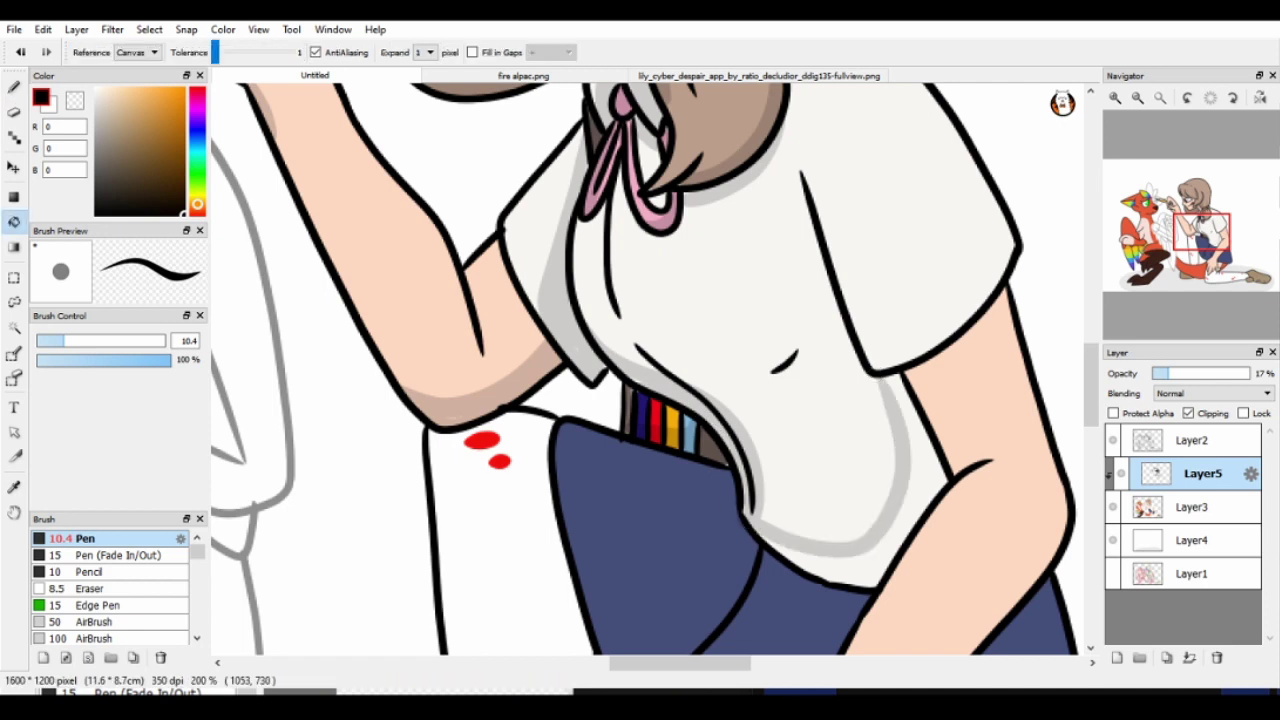
{"action": "left_click", "coordinate": [850, 470]}
{"action": "key", "text": "b"}
{"action": "left_click_drag", "start_coordinate": [812, 195], "coordinate": [885, 345]}
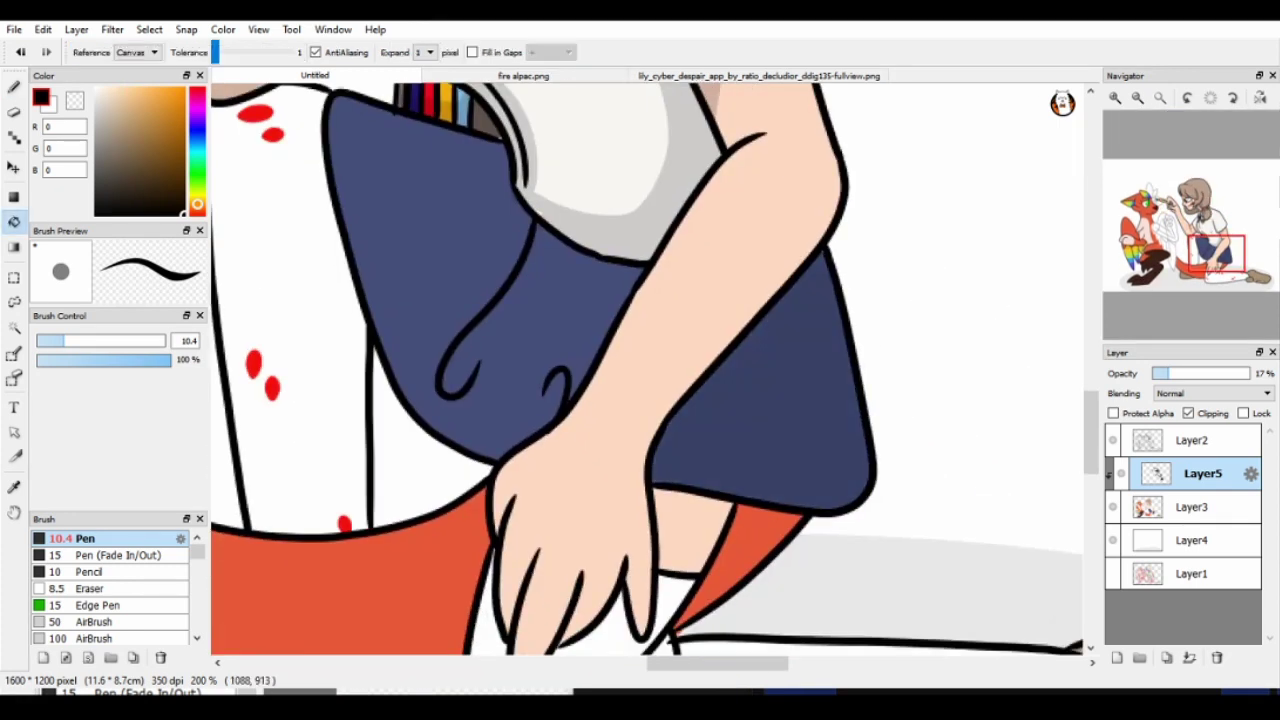
- Shade the skirt beneath the shirt hem and along its folds, plus the inner edge of the raised leg's white stocking
{"action": "left_click_drag", "start_coordinate": [566, 250], "coordinate": [635, 280]}
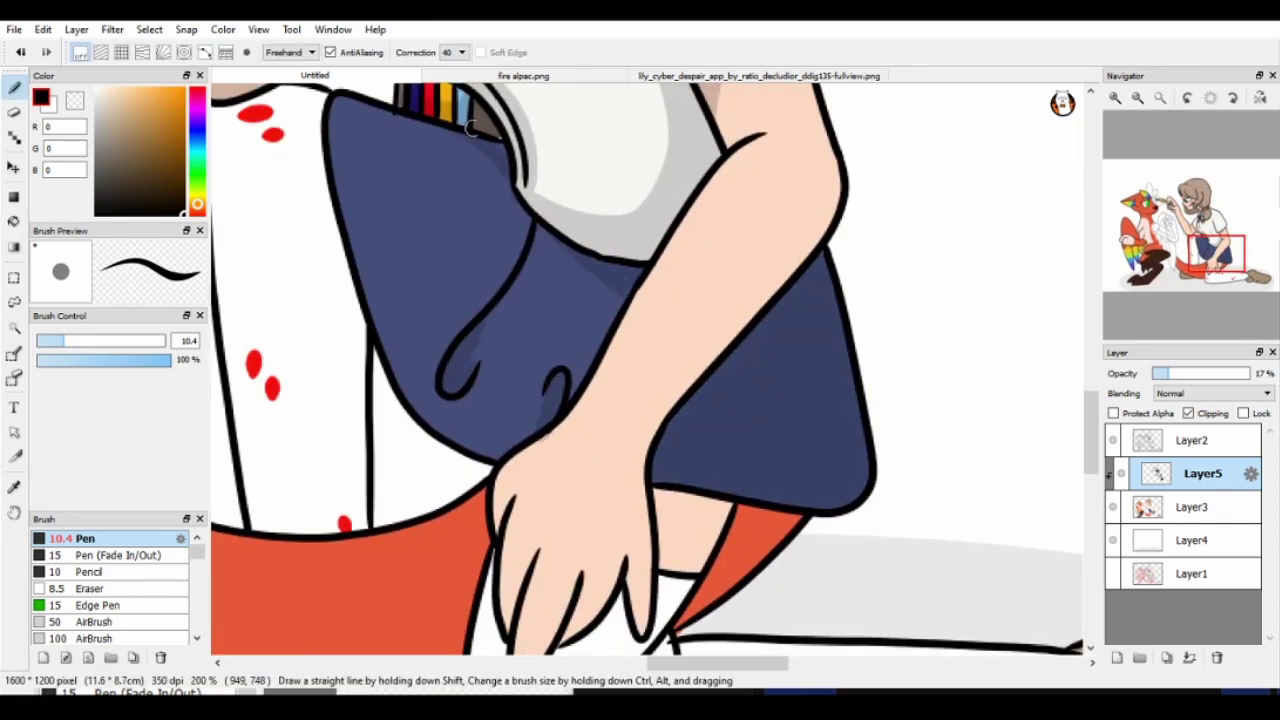
{"action": "left_click_drag", "start_coordinate": [348, 216], "coordinate": [352, 438]}
{"action": "left_click_drag", "start_coordinate": [356, 272], "coordinate": [358, 528]}
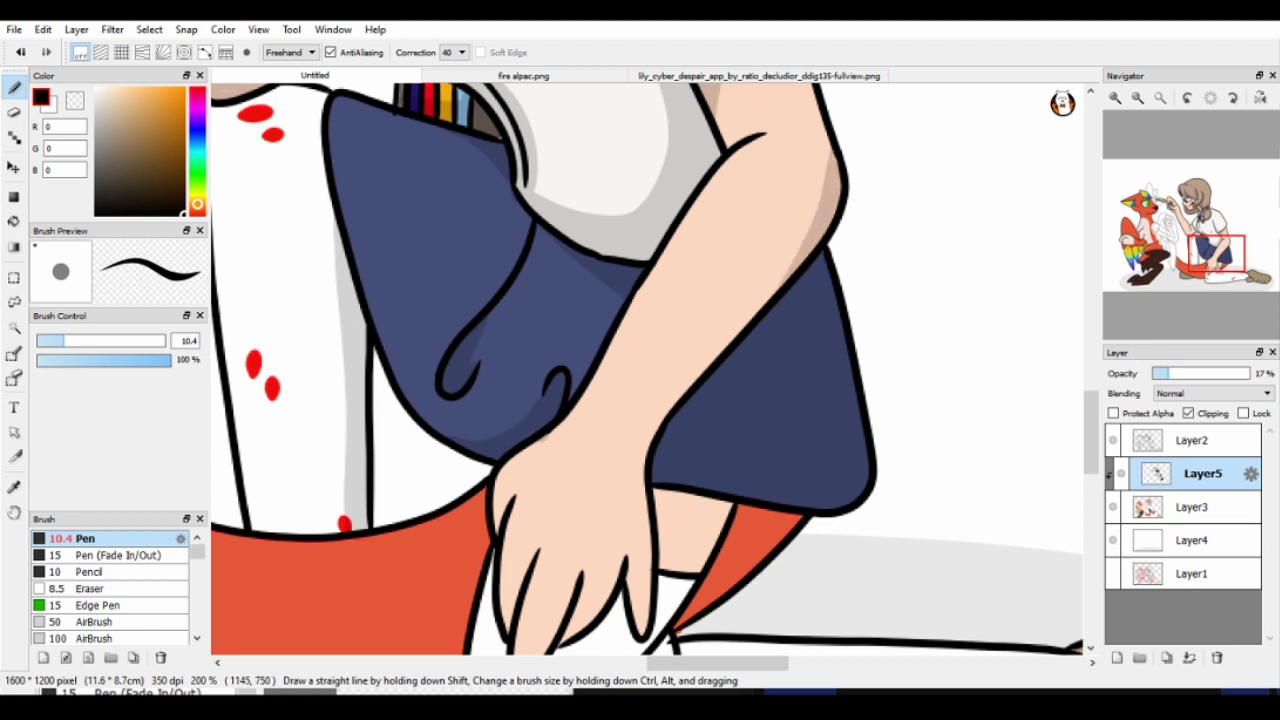
- Shade the human's resting hand, exposed thigh and the edges of the kneeling leg's white stocking
{"action": "scroll", "coordinate": [838, 187], "scroll_direction": "down", "scroll_amount": 3}
{"action": "left_click", "coordinate": [570, 355]}
{"action": "left_click", "coordinate": [615, 390]}
{"action": "left_click_drag", "start_coordinate": [420, 500], "coordinate": [450, 460]}
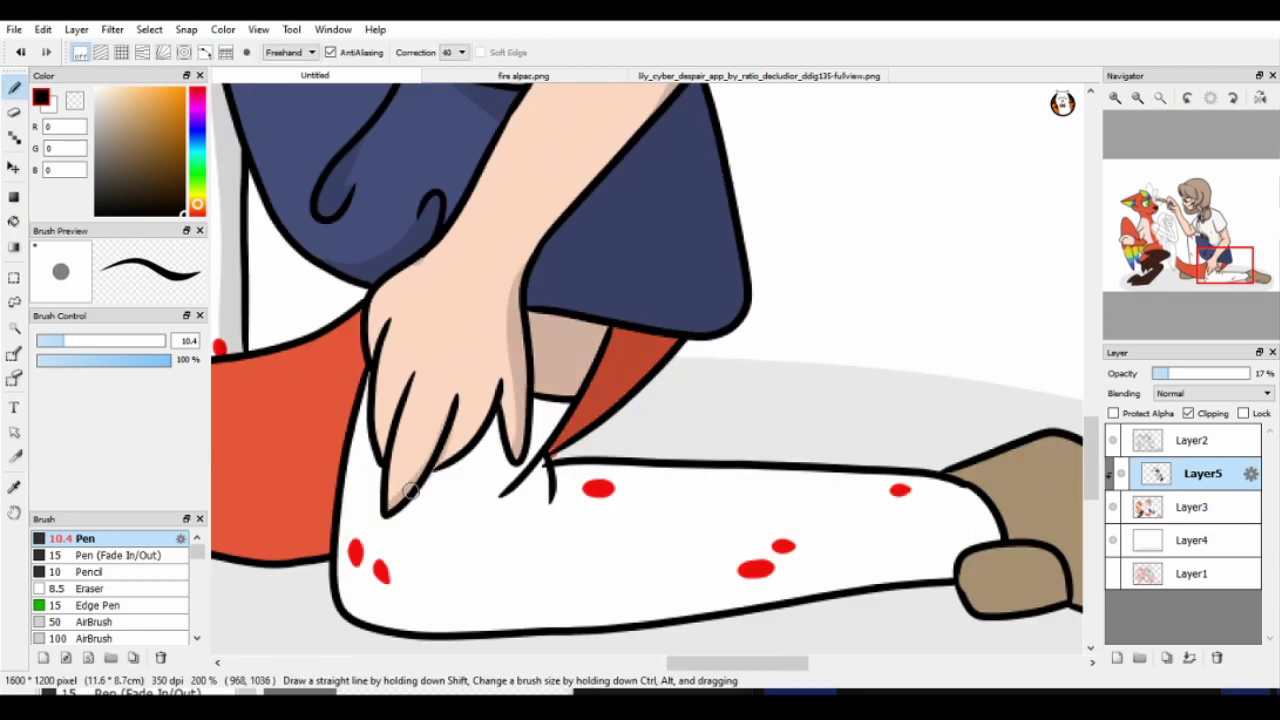
{"action": "mouse_move", "coordinate": [365, 388]}
{"action": "left_mouse_down"}
{"action": "mouse_move", "coordinate": [335, 591]}
{"action": "mouse_move", "coordinate": [603, 618]}
{"action": "mouse_move", "coordinate": [950, 582]}
{"action": "left_mouse_up"}
{"action": "left_click_drag", "start_coordinate": [555, 405], "coordinate": [522, 484]}
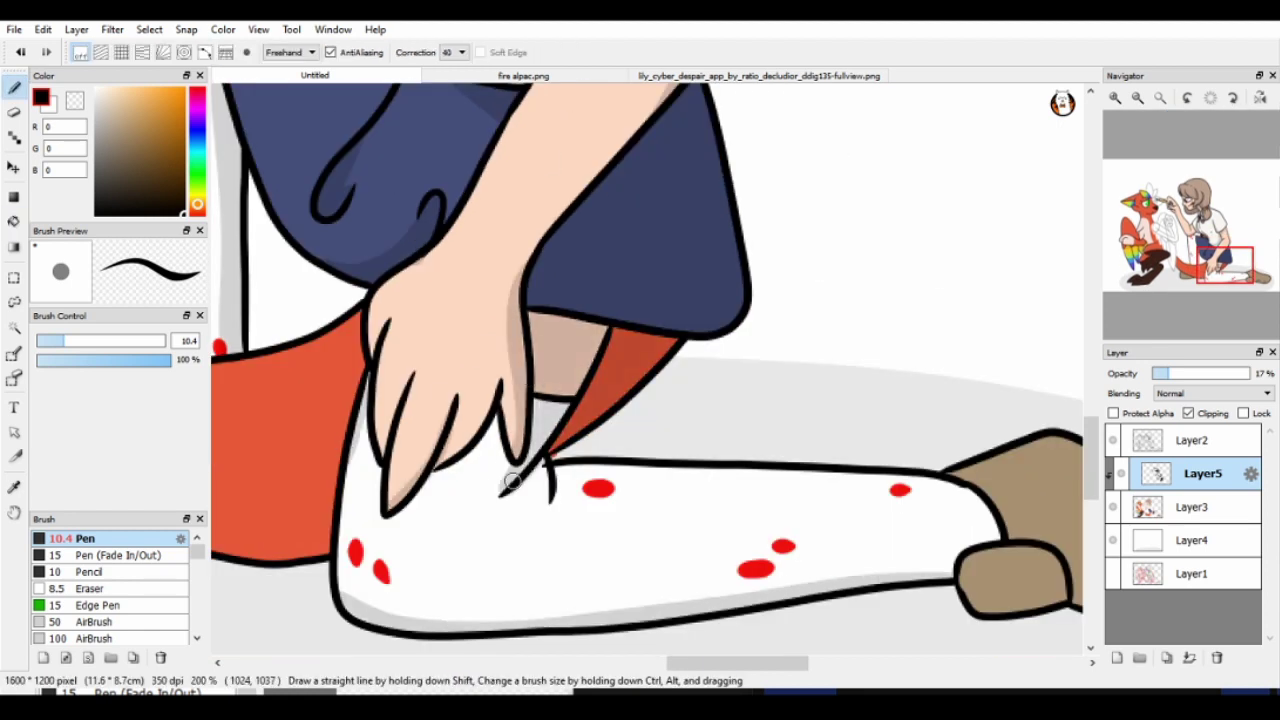
- Shade the sole and toe of the human's brown shoe
{"action": "mouse_move", "coordinate": [1000, 600]}
{"action": "left_mouse_down"}
{"action": "mouse_move", "coordinate": [720, 390]}
{"action": "mouse_move", "coordinate": [736, 430]}
{"action": "left_mouse_up"}
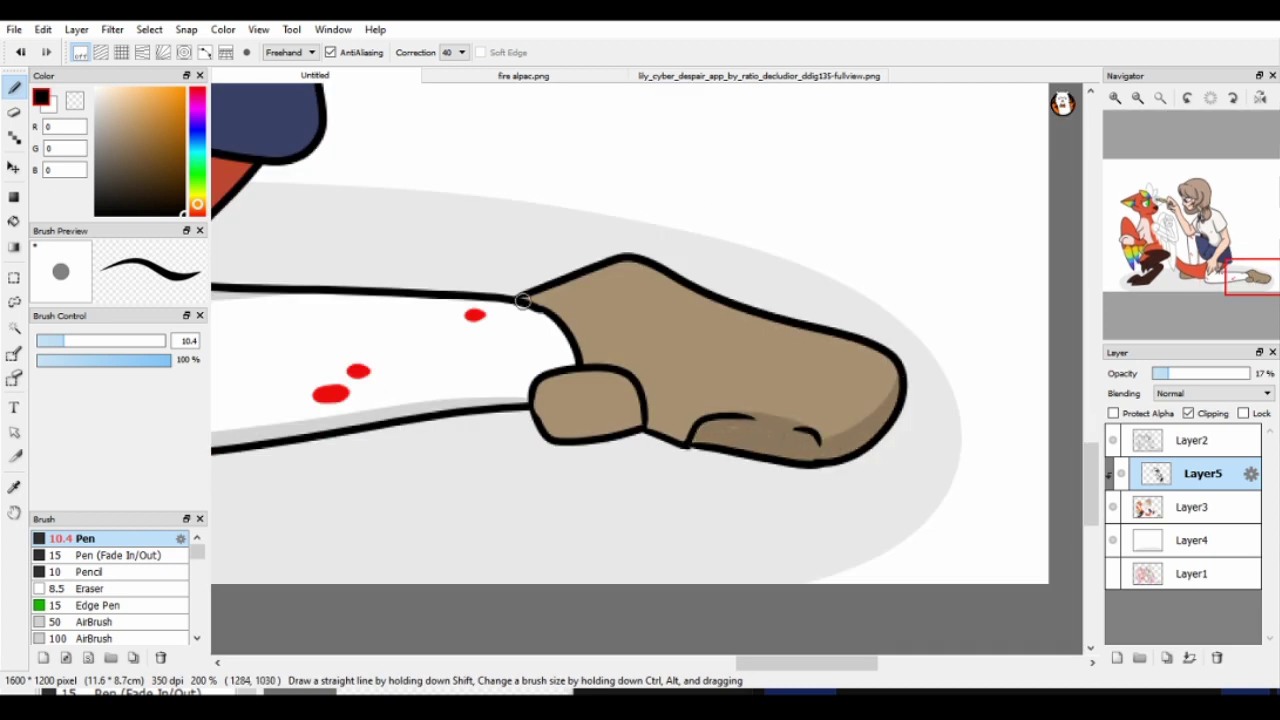
{"action": "left_click_drag", "start_coordinate": [637, 404], "coordinate": [980, 460]}
{"action": "left_click_drag", "start_coordinate": [420, 300], "coordinate": [760, 371]}
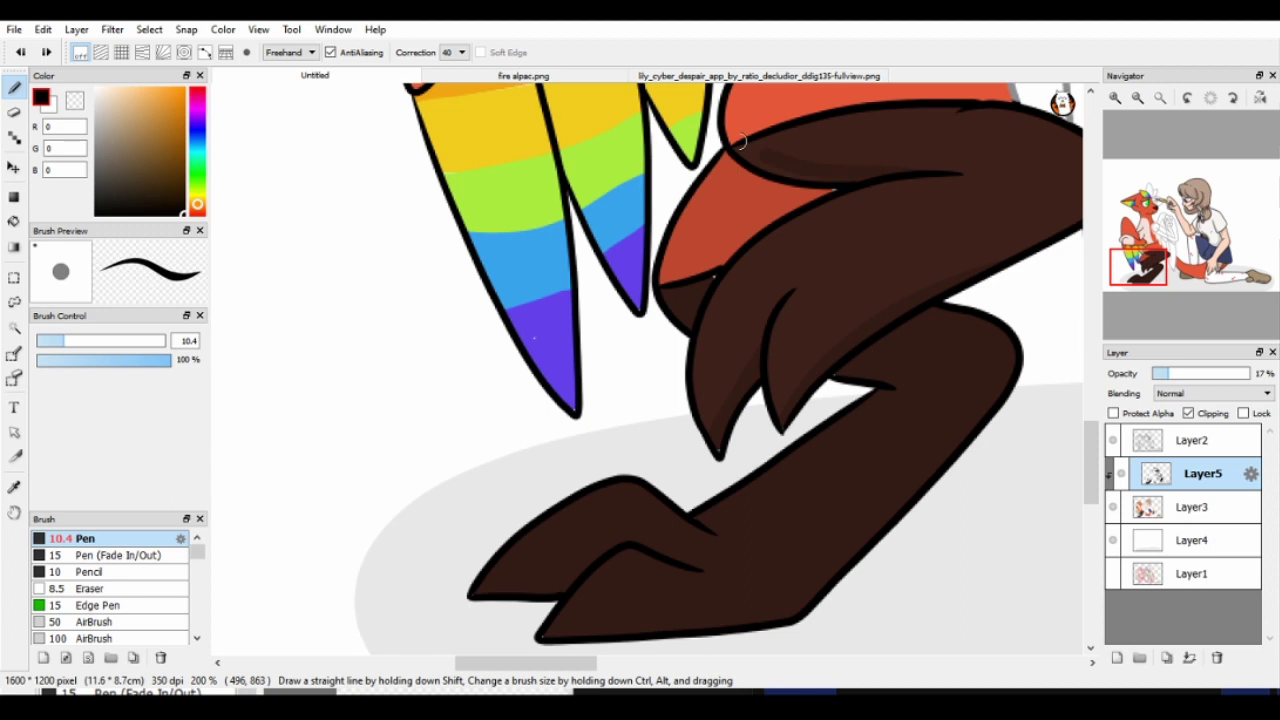
- Outline and fill shadows on the creature's dark legs and hanging rainbow feathers
{"action": "left_click_drag", "start_coordinate": [978, 246], "coordinate": [1055, 321]}
{"action": "left_click_drag", "start_coordinate": [628, 140], "coordinate": [648, 480]}
{"action": "left_click_drag", "start_coordinate": [640, 300], "coordinate": [640, 425]}
{"action": "mouse_move", "coordinate": [500, 232]}
{"action": "left_mouse_down"}
{"action": "mouse_move", "coordinate": [600, 350]}
{"action": "mouse_move", "coordinate": [535, 241]}
{"action": "left_mouse_up"}
{"action": "key", "text": "g"}
{"action": "left_click", "coordinate": [650, 320]}
{"action": "left_click", "coordinate": [693, 440]}
{"action": "left_click", "coordinate": [824, 236]}
{"action": "left_click", "coordinate": [748, 287]}
{"action": "left_click", "coordinate": [670, 290]}
{"action": "left_click", "coordinate": [697, 400]}
{"action": "key", "text": "b"}
- Shade the underside of the creature's pale and red forearm and fill the shadow near its elbow
{"action": "left_click_drag", "start_coordinate": [600, 228], "coordinate": [760, 160]}
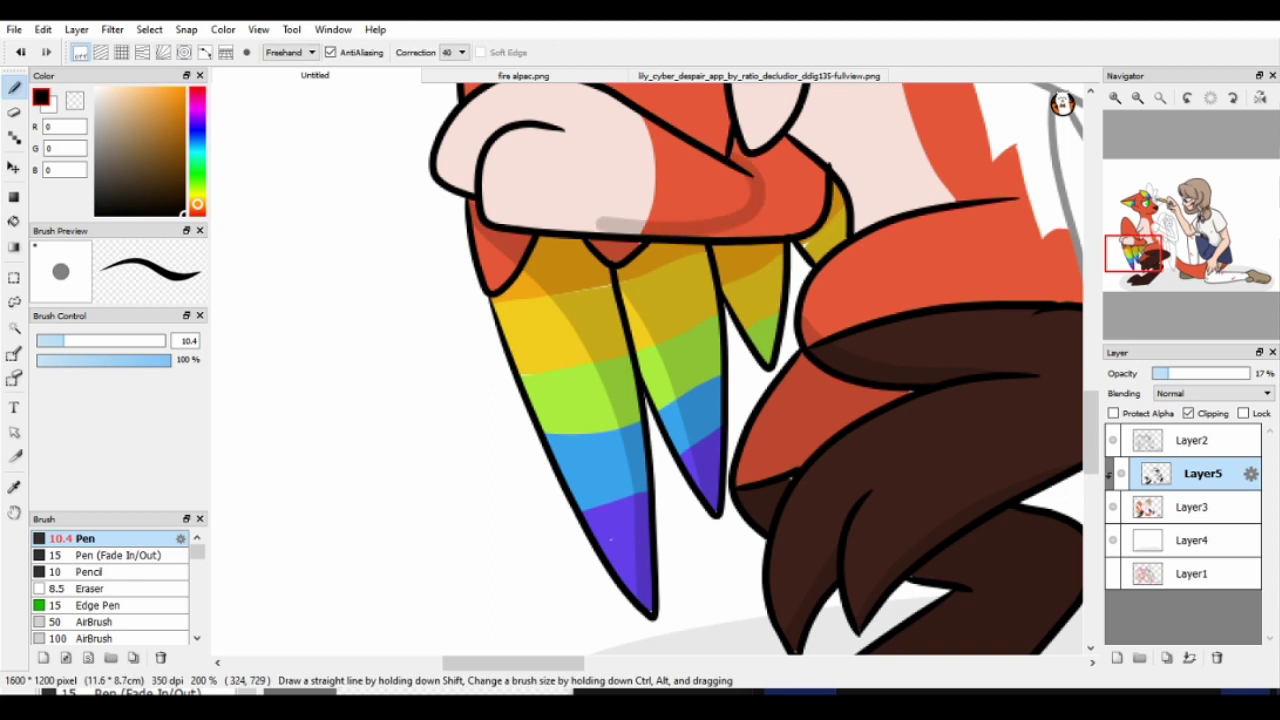
{"action": "left_click_drag", "start_coordinate": [488, 230], "coordinate": [605, 212]}
{"action": "key", "text": "g"}
{"action": "left_click", "coordinate": [775, 190]}
{"action": "key", "text": "b"}
- Outline and fill a shadow across the red folded wing above the forearm and down its inner edge
{"action": "scroll", "coordinate": [524, 372], "scroll_direction": "up", "scroll_amount": 3}
{"action": "left_click_drag", "start_coordinate": [524, 372], "coordinate": [660, 346]}
{"action": "key", "text": "g"}
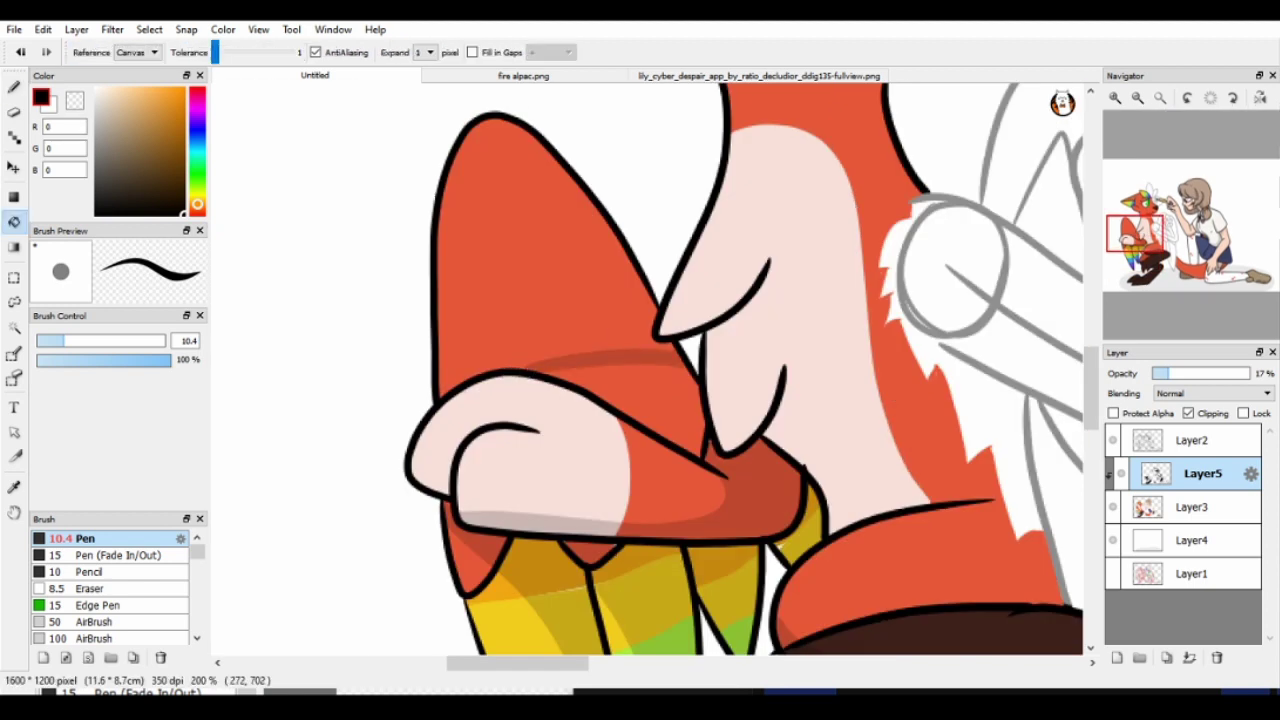
{"action": "left_click", "coordinate": [630, 400]}
{"action": "key", "text": "b"}
{"action": "left_click_drag", "start_coordinate": [592, 200], "coordinate": [655, 345]}
- Shade the creature's pale chest beside the tufts, the neck beneath the chin, the ears and the rainbow head crest
{"action": "left_click_drag", "start_coordinate": [780, 412], "coordinate": [840, 522]}
{"action": "scroll", "coordinate": [672, 300], "scroll_direction": "up", "scroll_amount": 2}
{"action": "scroll", "coordinate": [672, 300], "scroll_direction": "right", "scroll_amount": 2}
{"action": "left_click_drag", "start_coordinate": [732, 262], "coordinate": [672, 246]}
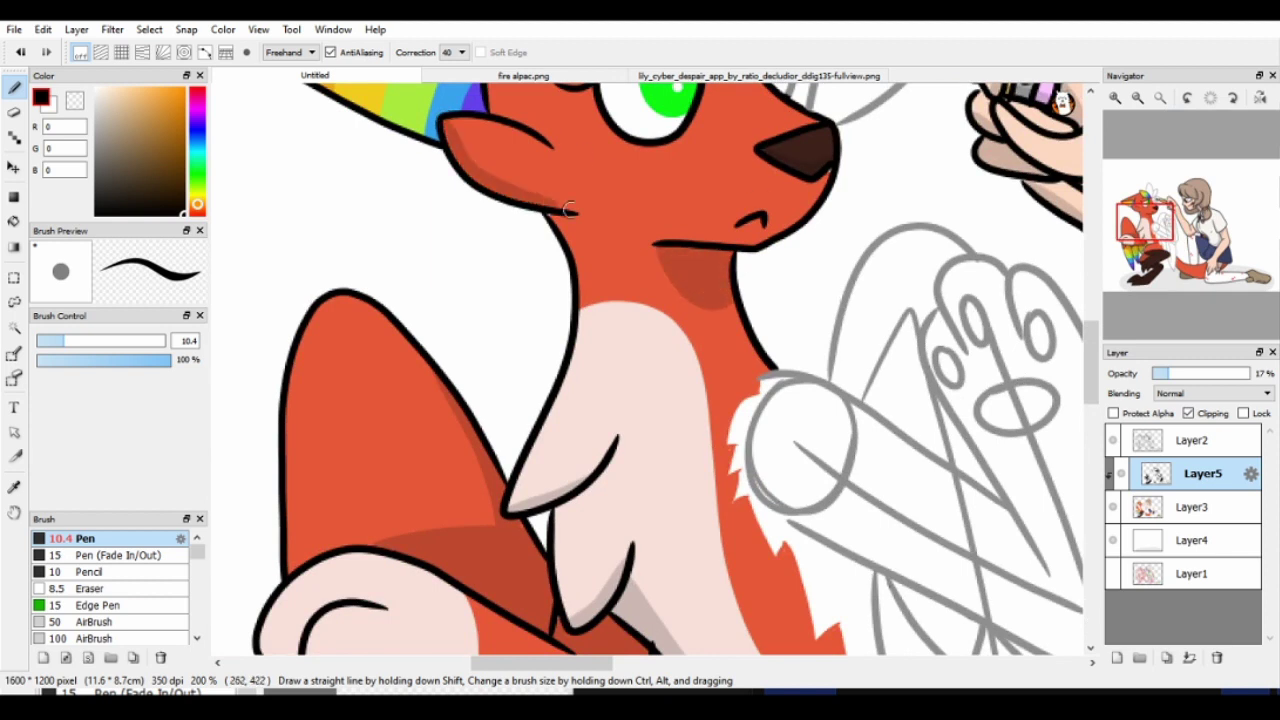
{"action": "scroll", "coordinate": [676, 284], "scroll_direction": "up", "scroll_amount": 3}
{"action": "scroll", "coordinate": [676, 284], "scroll_direction": "left", "scroll_amount": 2}
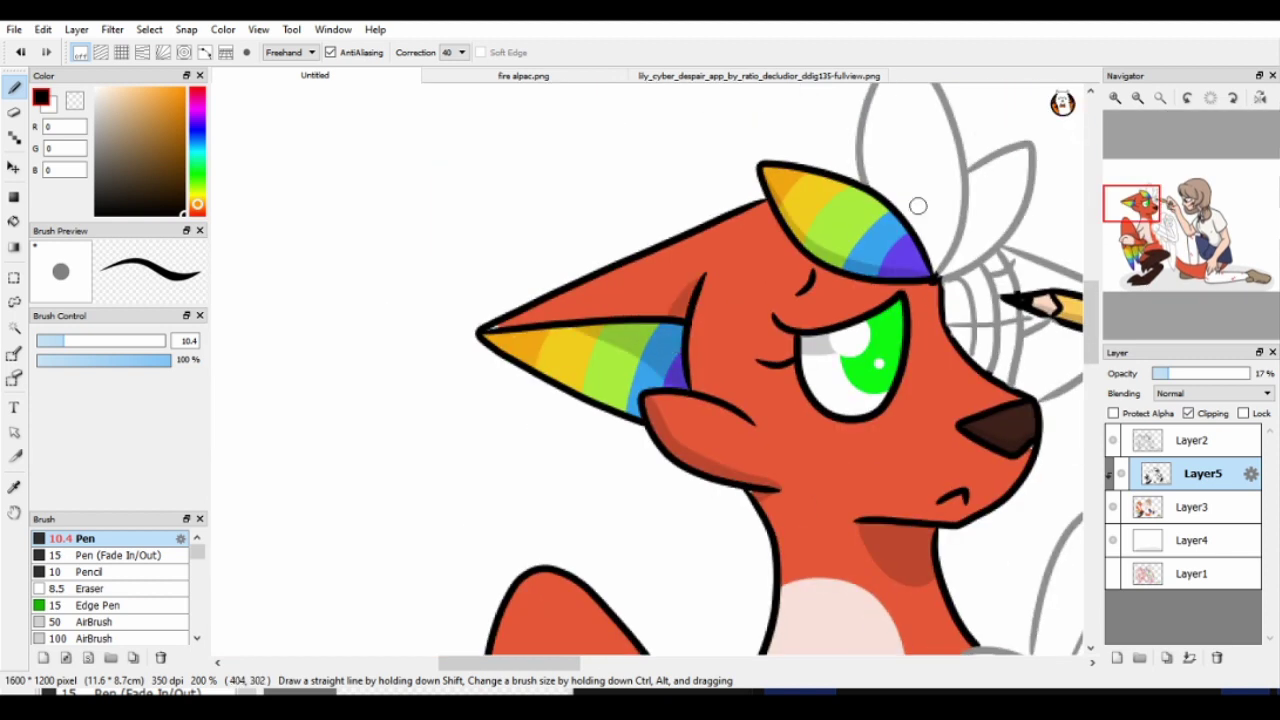
- Refine the curved shadow edge on the creature's red folded wing
{"action": "scroll", "coordinate": [818, 361], "scroll_direction": "down", "scroll_amount": 5}
{"action": "scroll", "coordinate": [700, 330], "scroll_direction": "left", "scroll_amount": 1}
{"action": "left_click_drag", "start_coordinate": [465, 352], "coordinate": [646, 306]}
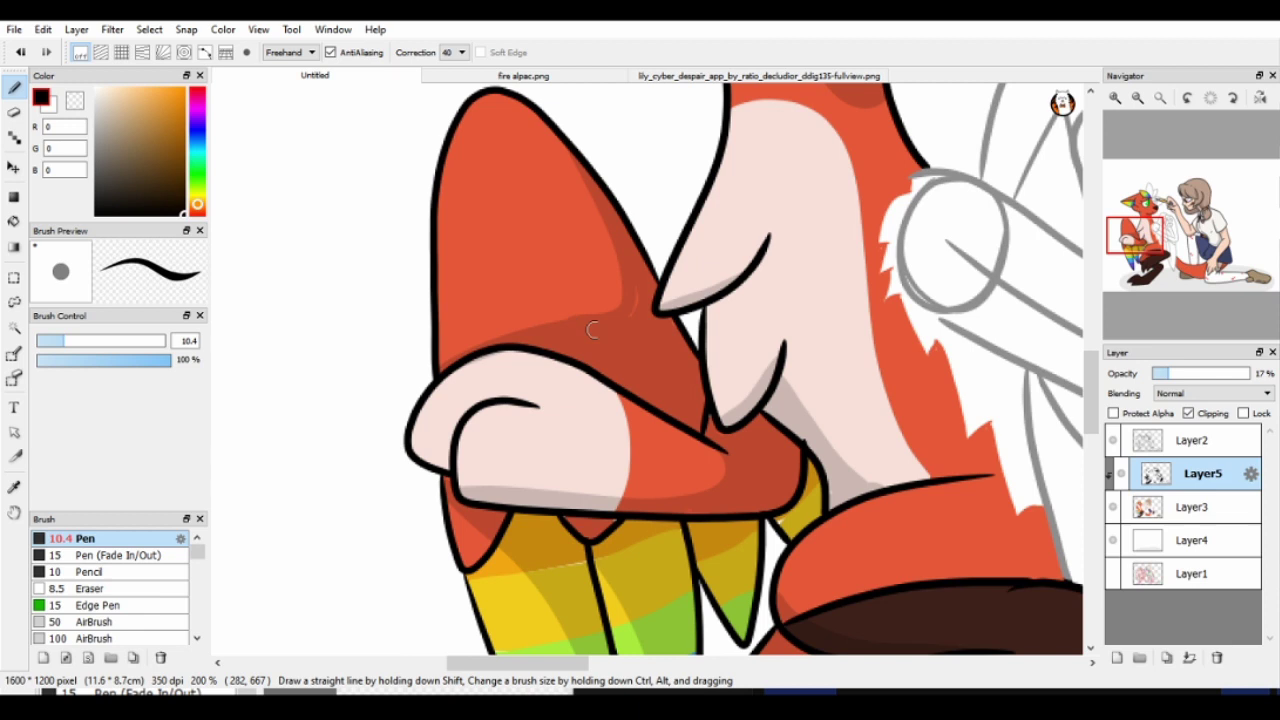
- Add a layer beneath Layer3 and patch uncoloured gaps in the feathers and legs with sampled yellow, red-orange and purple
{"action": "scroll", "coordinate": [643, 391], "scroll_direction": "down", "scroll_amount": 3}
{"action": "left_click", "coordinate": [643, 391], "text": "alt"}
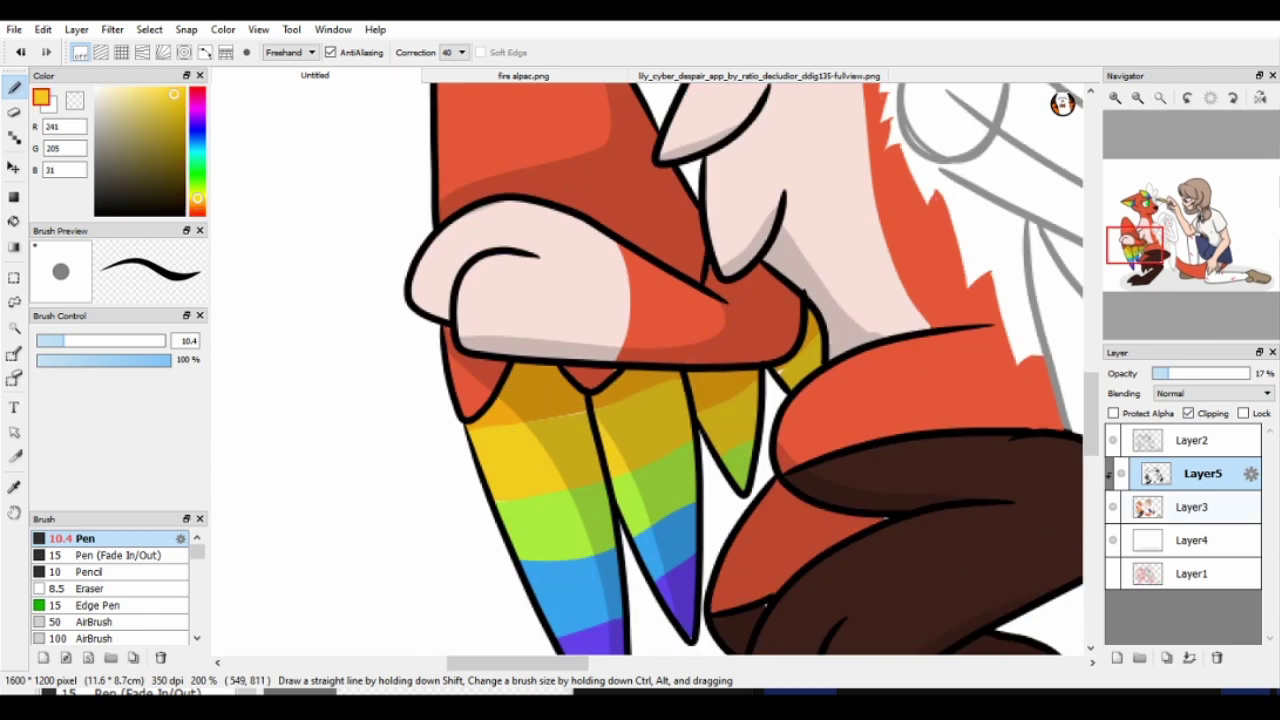
{"action": "key", "text": "ctrl+shift+n"}
{"action": "left_click", "coordinate": [634, 319], "text": "alt"}
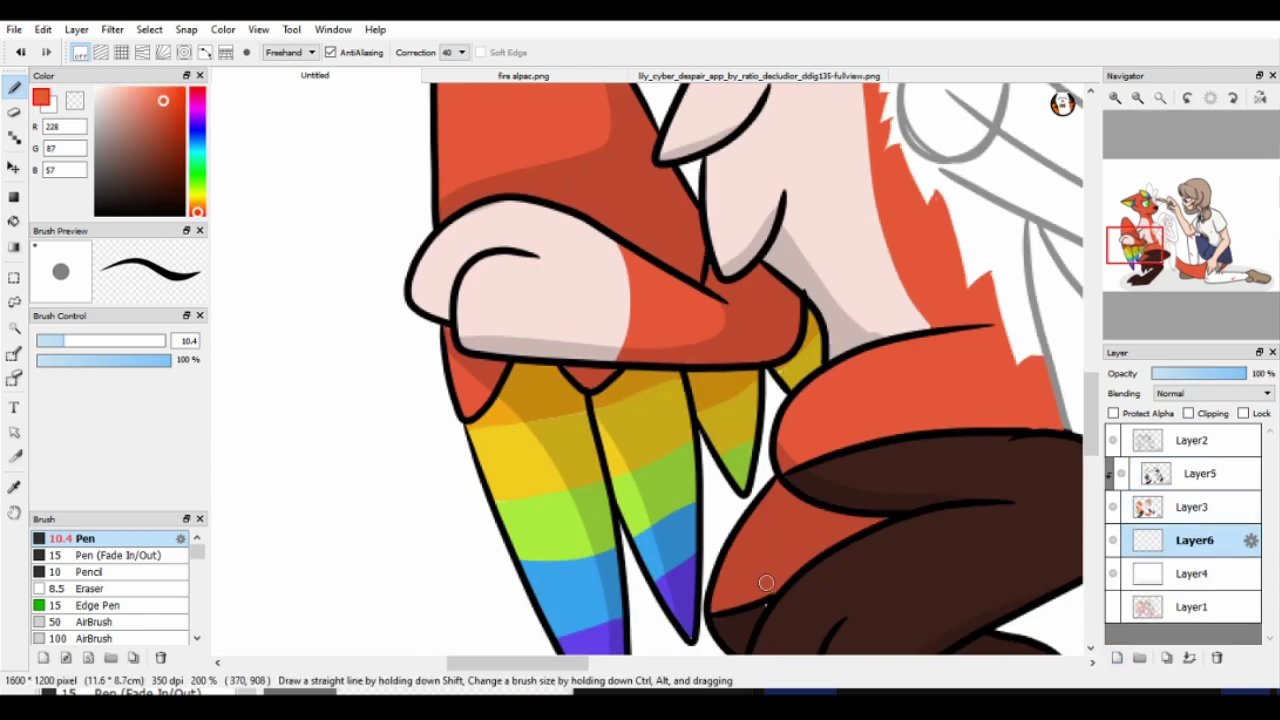
{"action": "left_click", "coordinate": [675, 598], "text": "alt"}
- Patch the remaining uncoloured gaps around the creature's head on Layer6 using colours sampled from the artwork
{"action": "scroll", "coordinate": [426, 487], "scroll_direction": "down", "scroll_amount": 3}
{"action": "scroll", "coordinate": [426, 487], "scroll_direction": "right", "scroll_amount": 2}
{"action": "scroll", "coordinate": [540, 448], "scroll_direction": "up", "scroll_amount": 10}
{"action": "scroll", "coordinate": [540, 448], "scroll_direction": "left", "scroll_amount": 2}
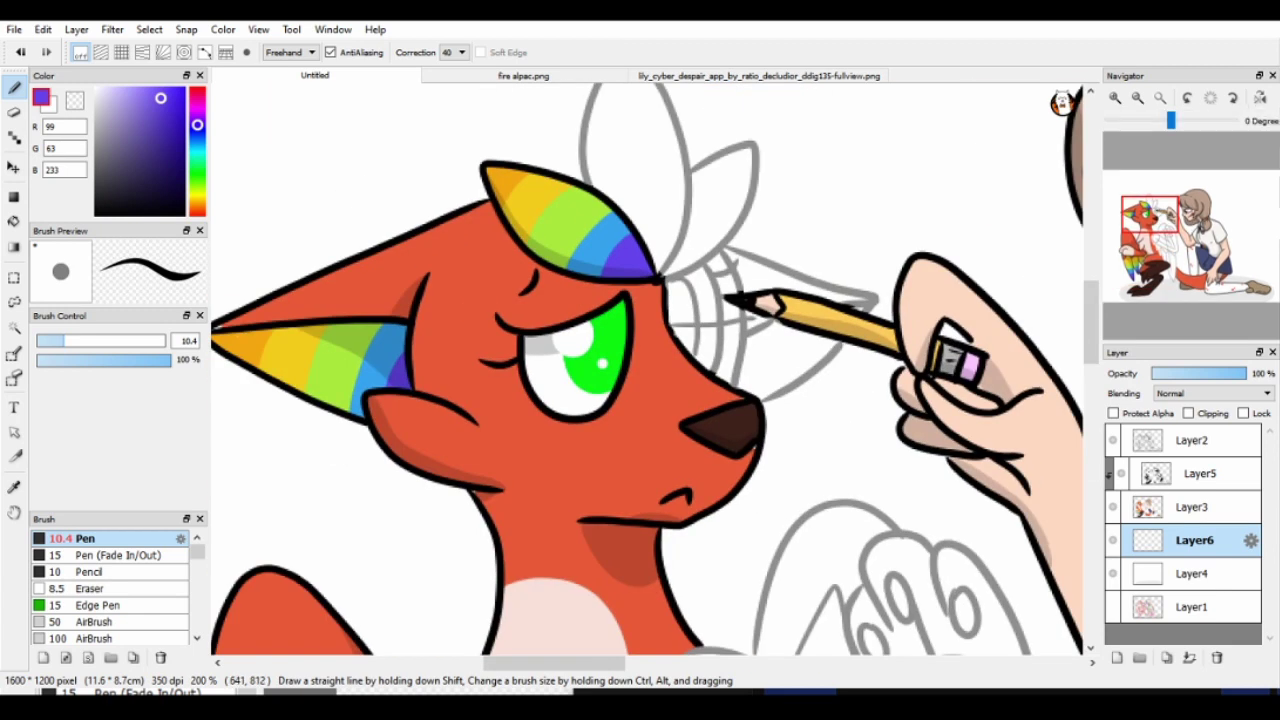
{"action": "left_click", "coordinate": [763, 447], "text": "alt"}
{"action": "left_click", "coordinate": [218, 323], "text": "ctrl"}
{"action": "mouse_move", "coordinate": [495, 395]}
{"action": "left_mouse_down"}
{"action": "mouse_move", "coordinate": [560, 425]}
{"action": "mouse_move", "coordinate": [530, 405]}
{"action": "left_mouse_up"}
- Add a layer above Layer5, paint a white highlight along the creature's dark upper leg, and lower its opacity to 9 %
{"action": "key", "text": "ctrl+shift+n"}
{"action": "left_click", "coordinate": [773, 338], "text": "alt"}
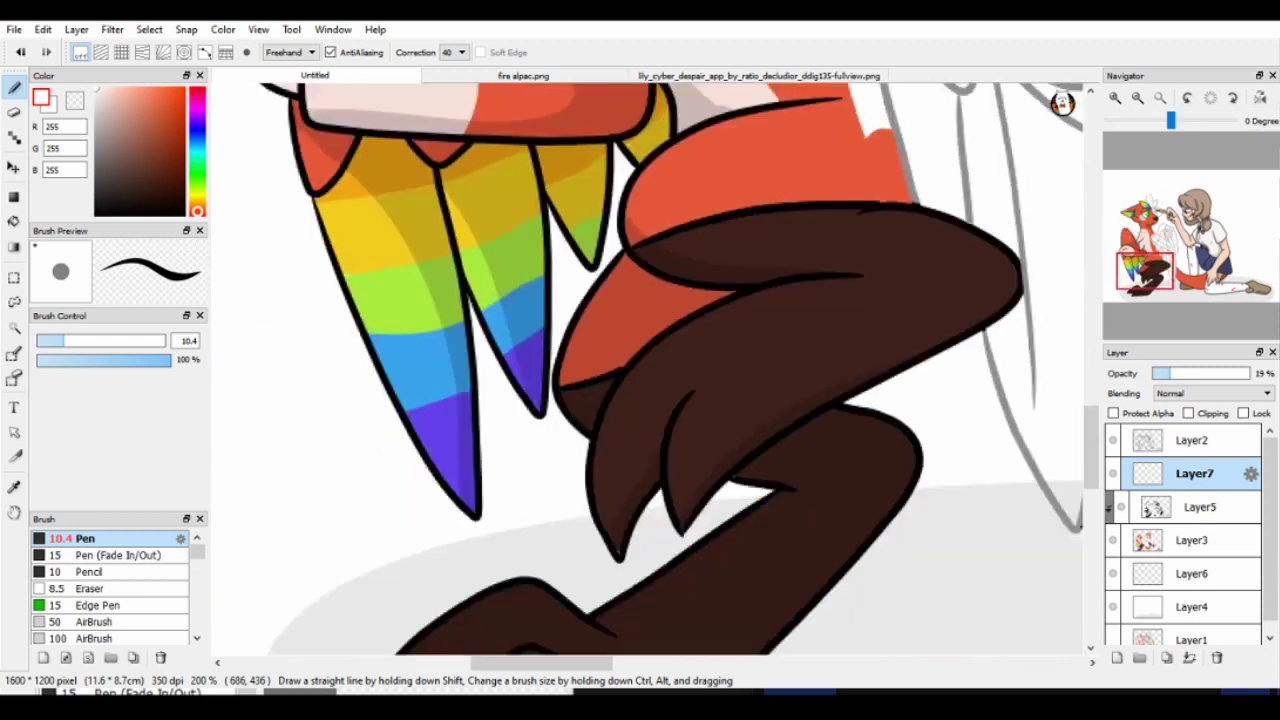
{"action": "left_click_drag", "start_coordinate": [584, 372], "coordinate": [728, 270]}
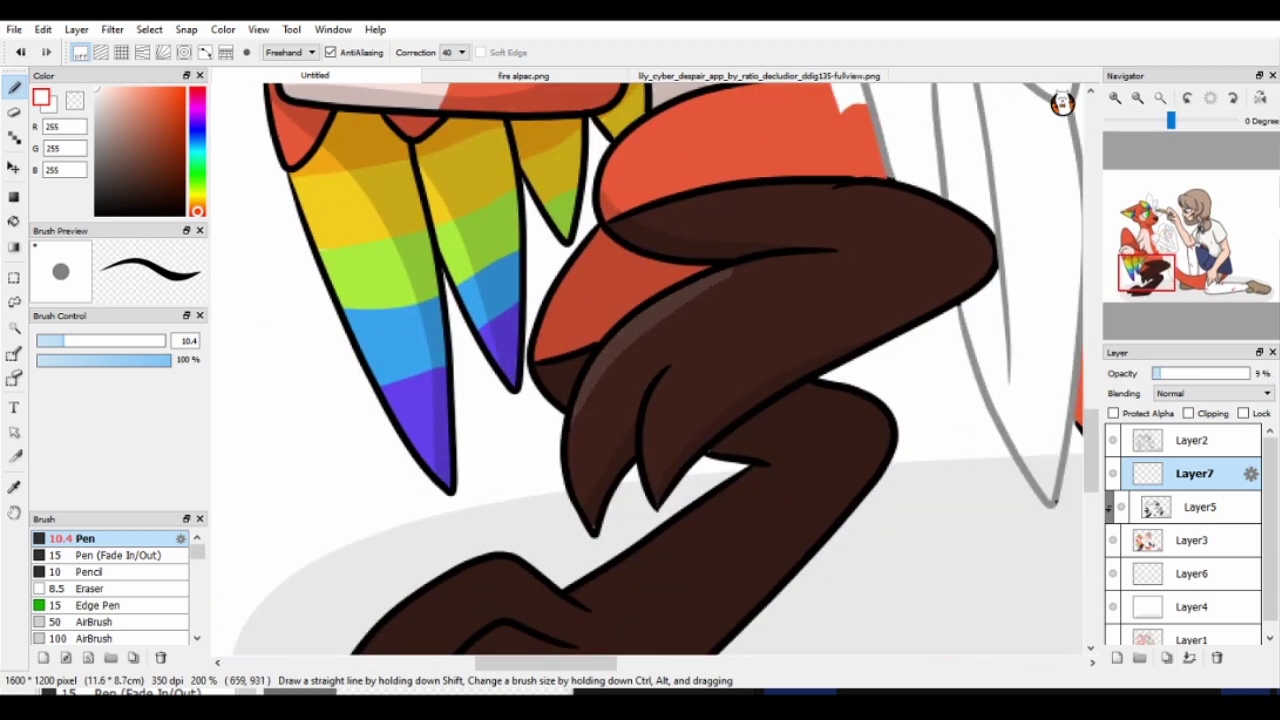